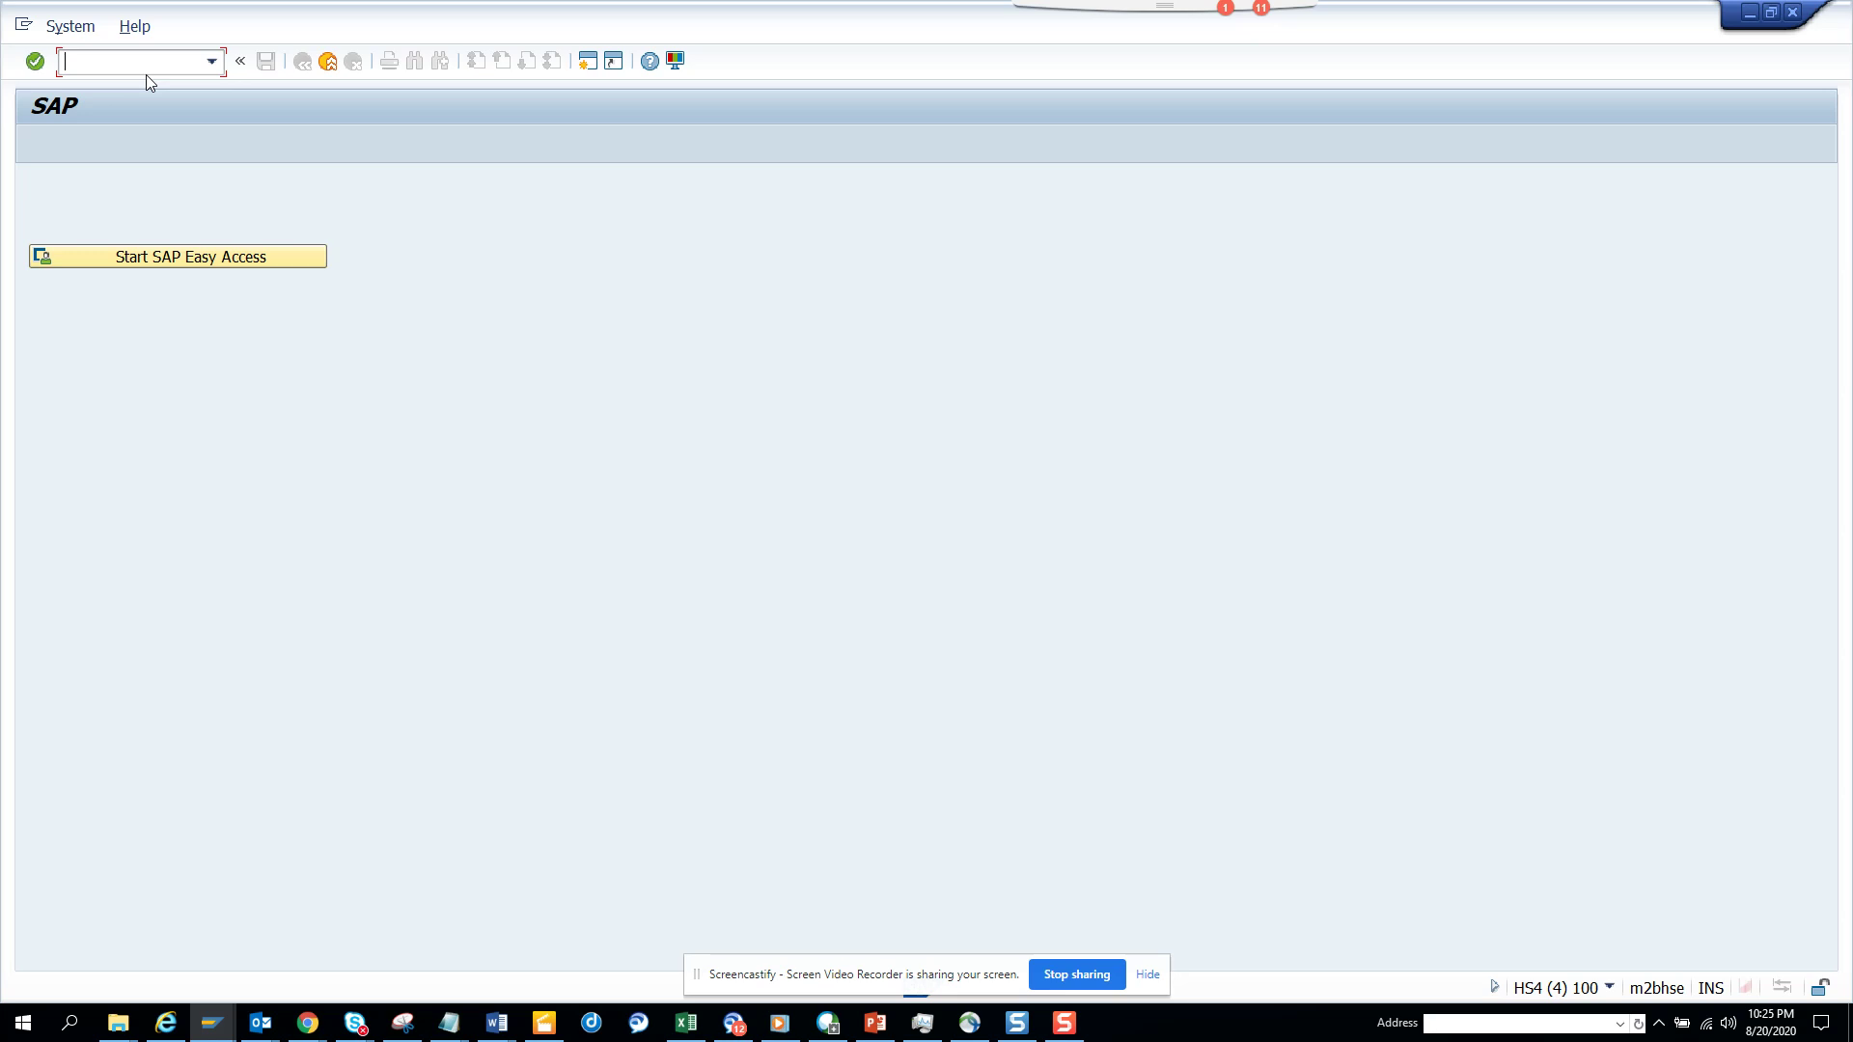
Enter the /nst13 transaction code in the command field.
{"action": "type", "text": "/nst13"}
Pick TABLE_ANALYSIS from the launchpad's tool list and execute it.
{"action": "key", "text": "Return"}
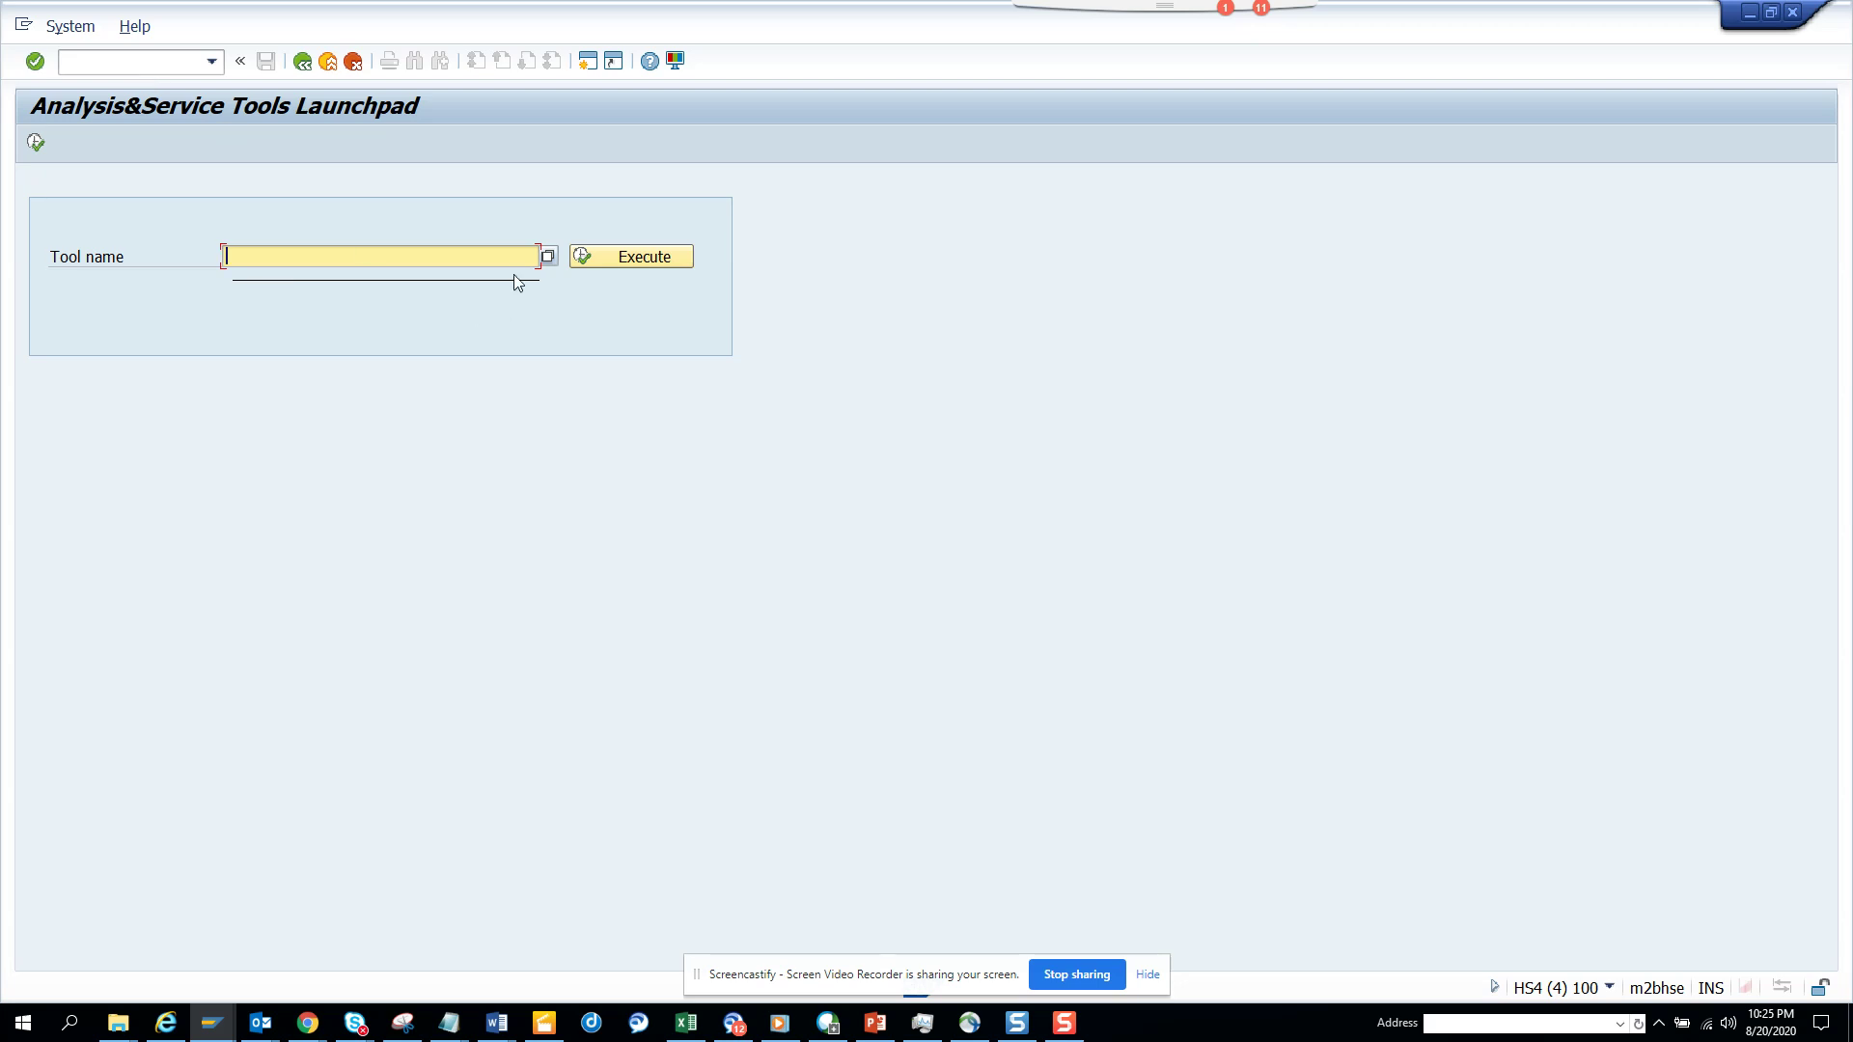
{"action": "left_click", "coordinate": [549, 256]}
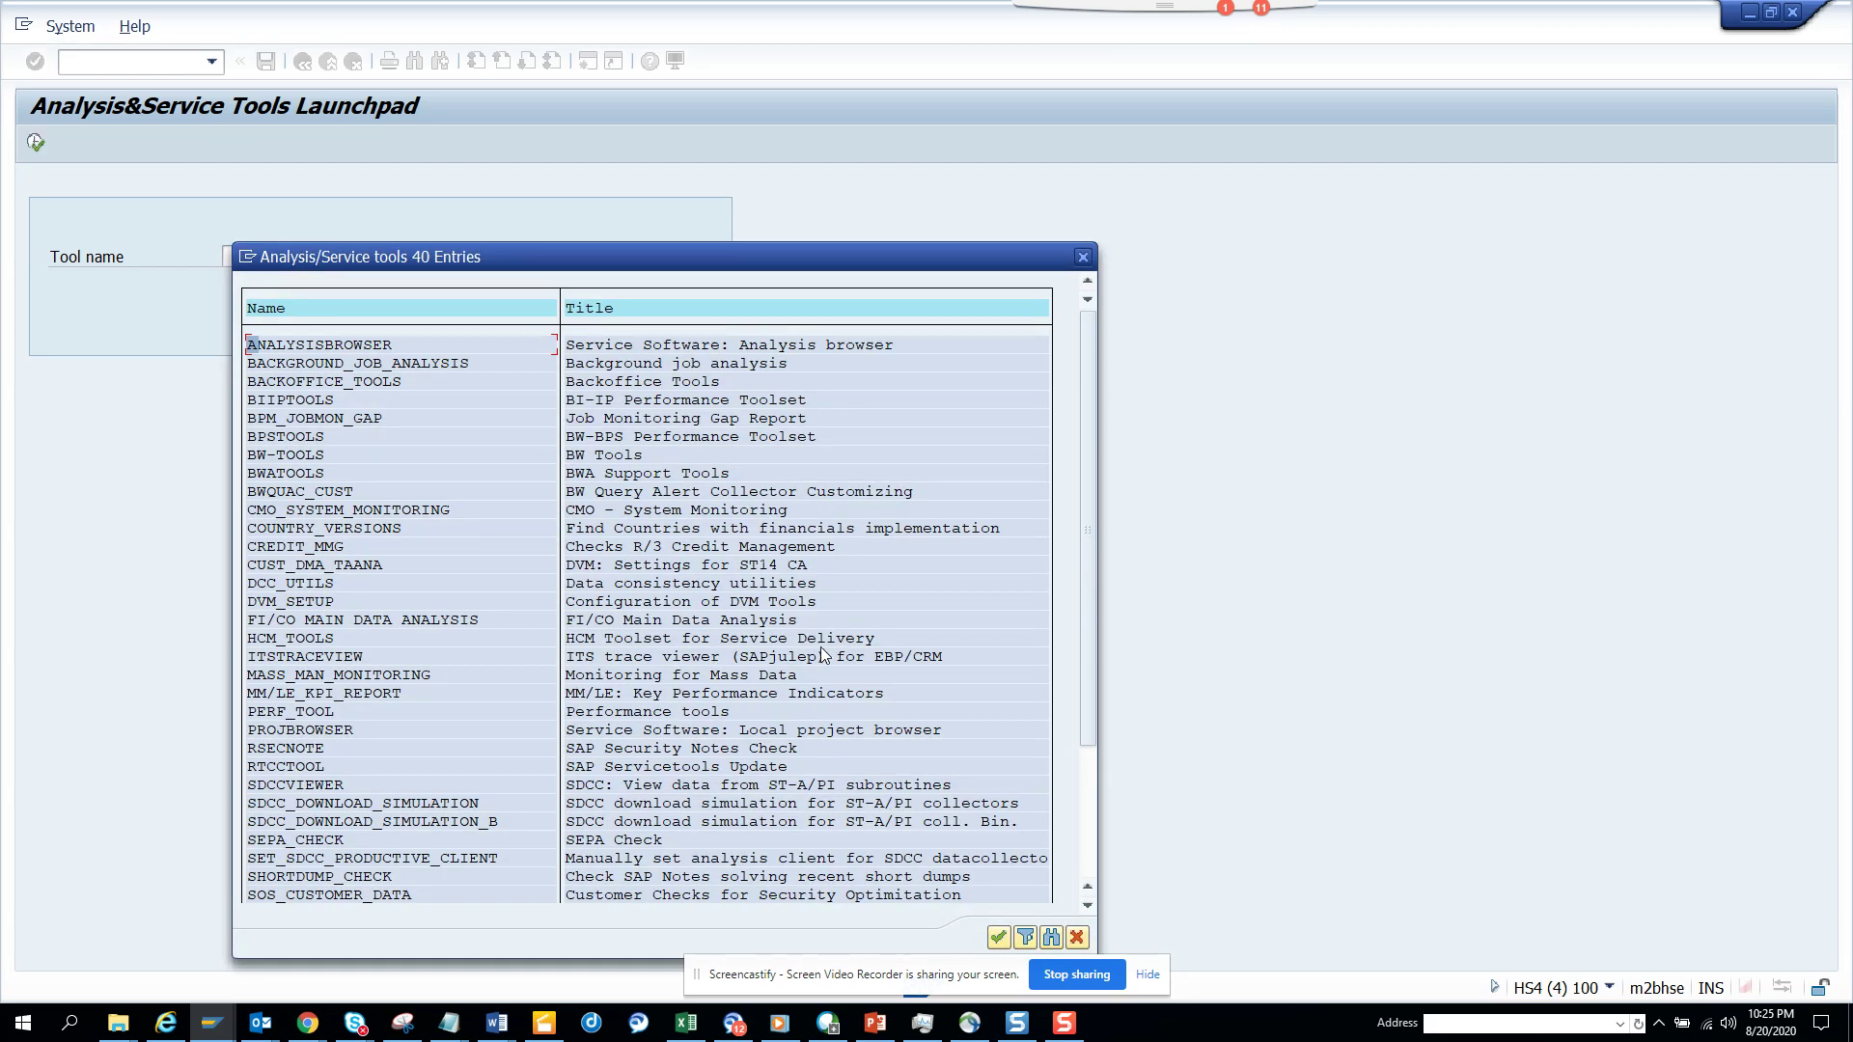
{"action": "left_click", "coordinate": [1088, 874]}
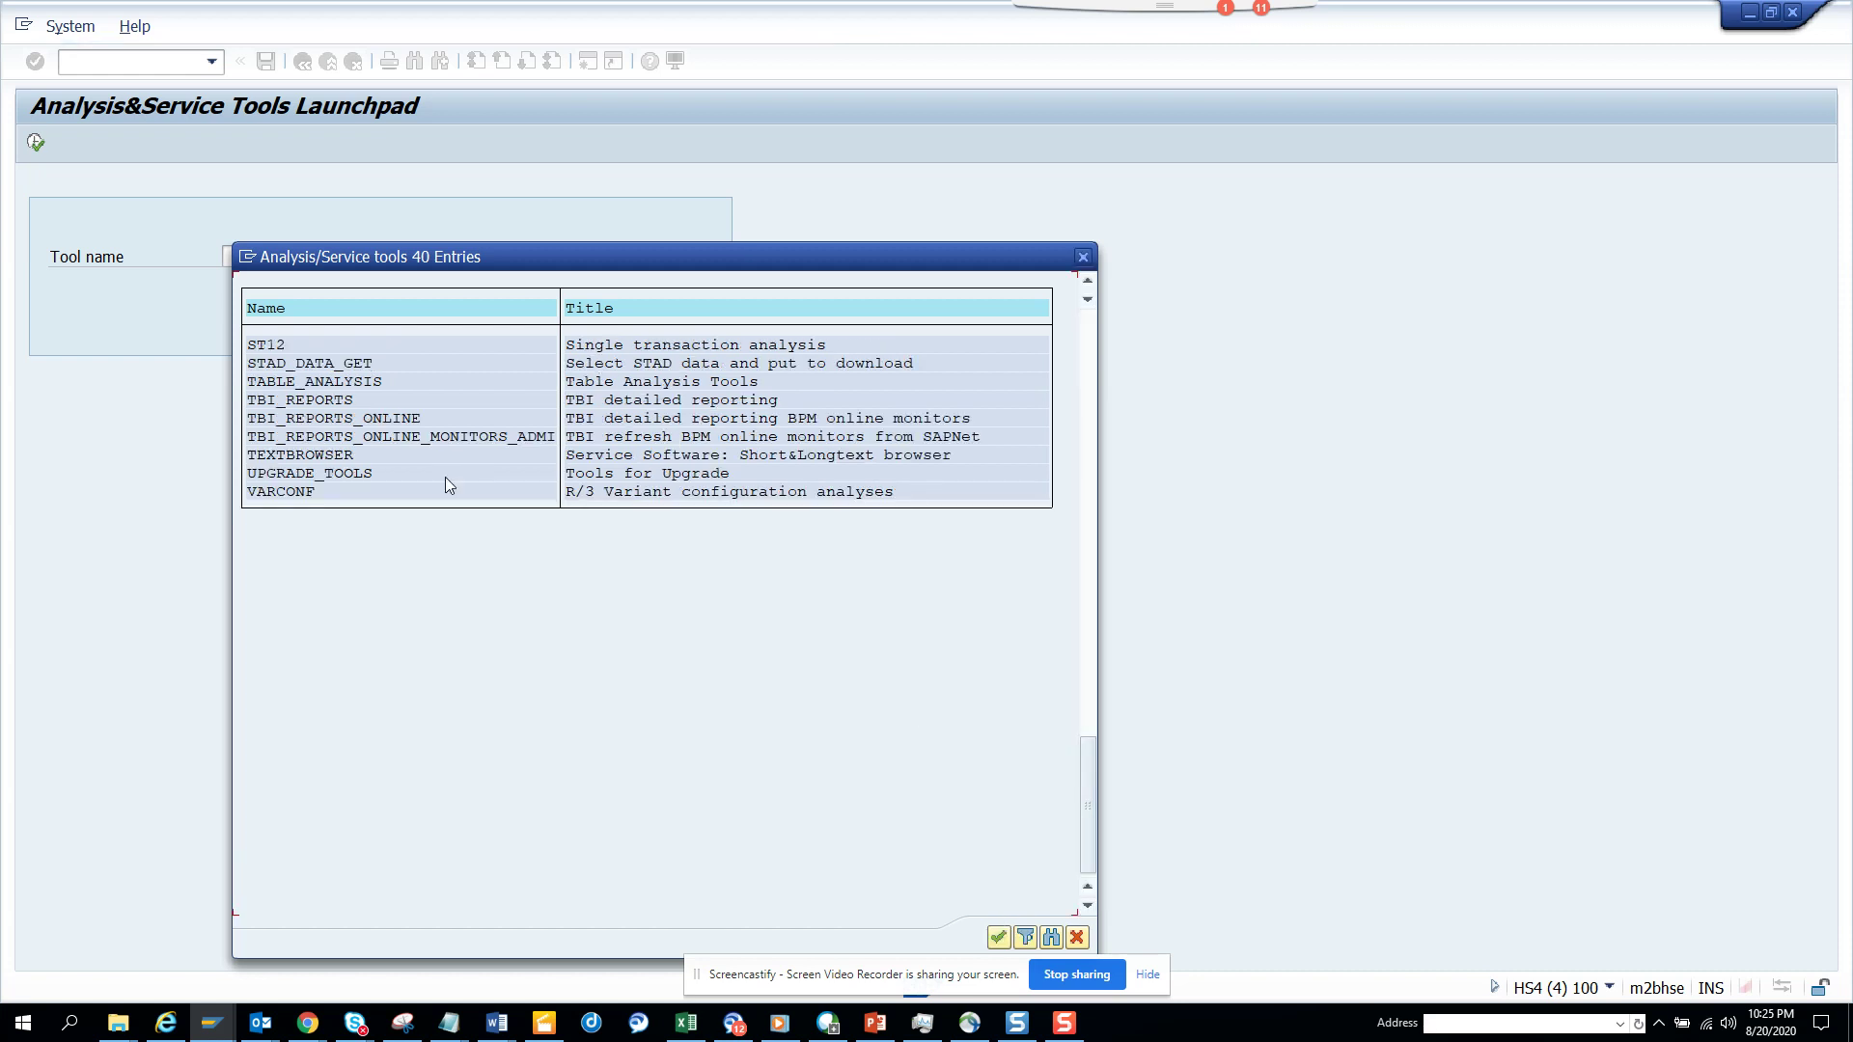
{"action": "double_click", "coordinate": [315, 381]}
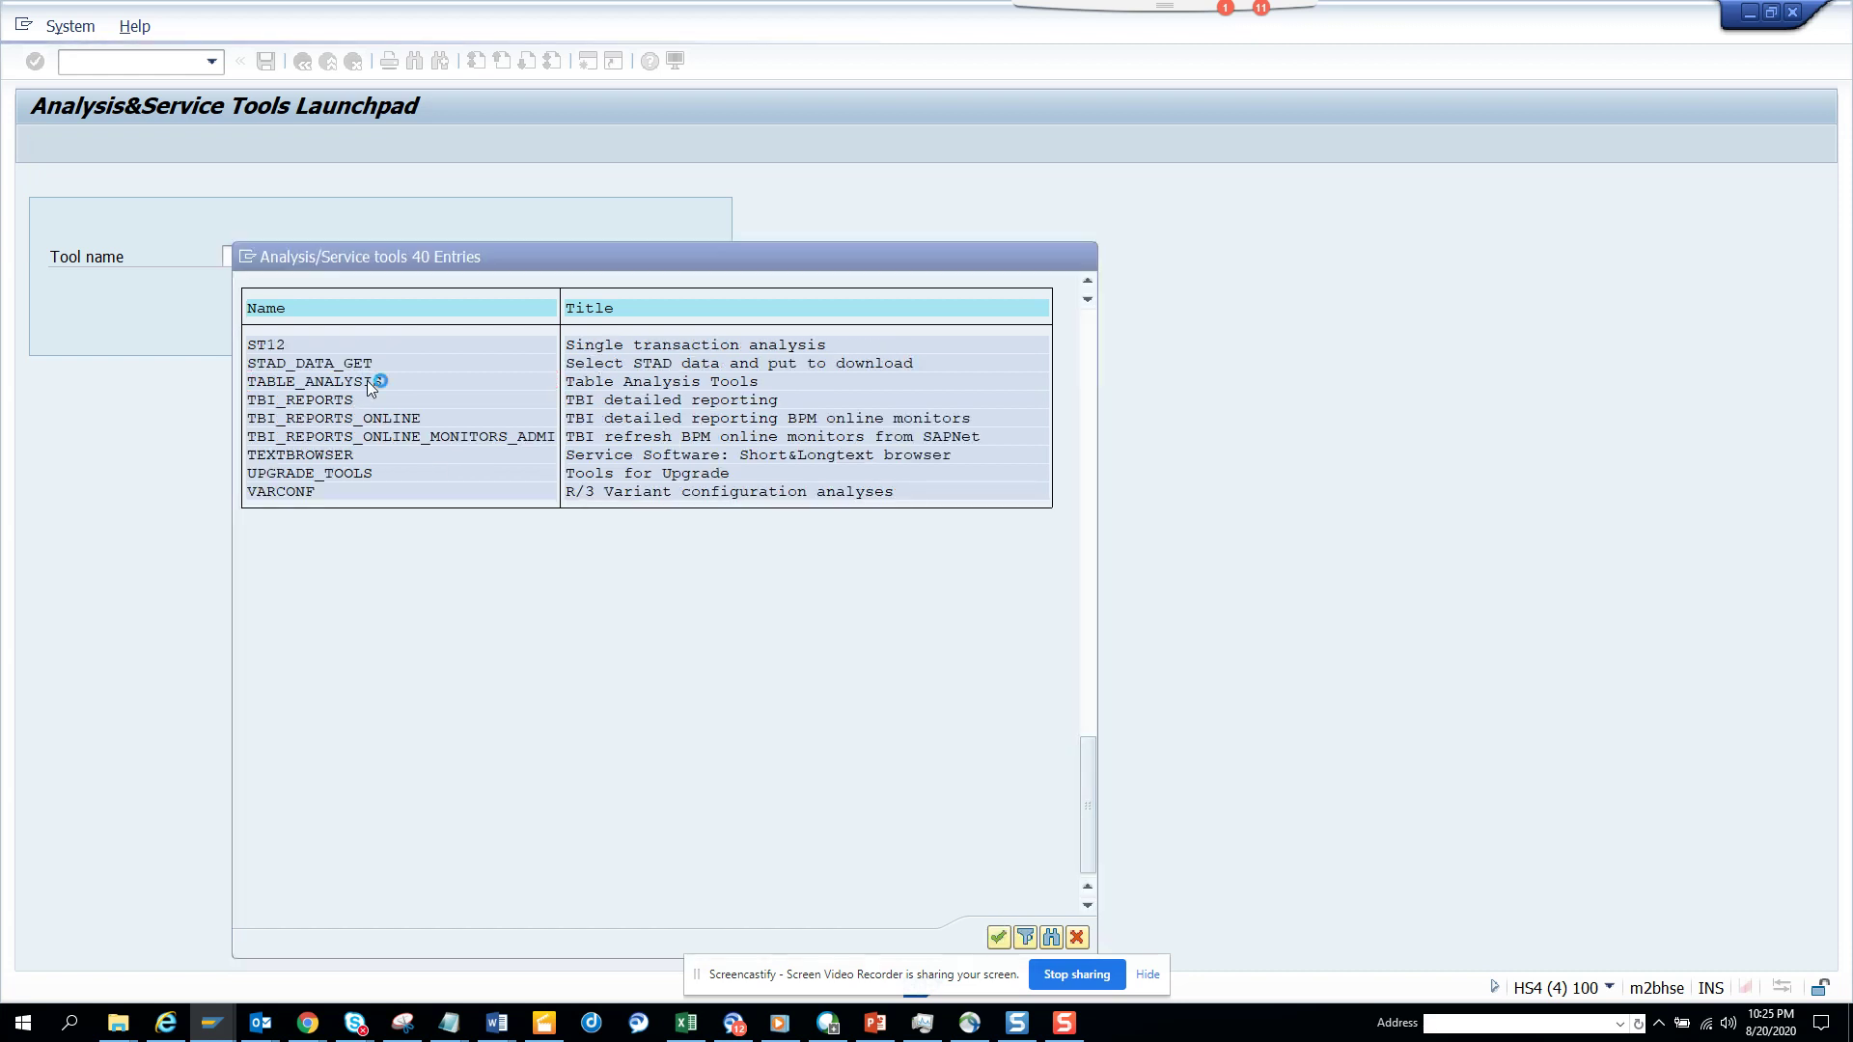
{"action": "left_click", "coordinate": [35, 144]}
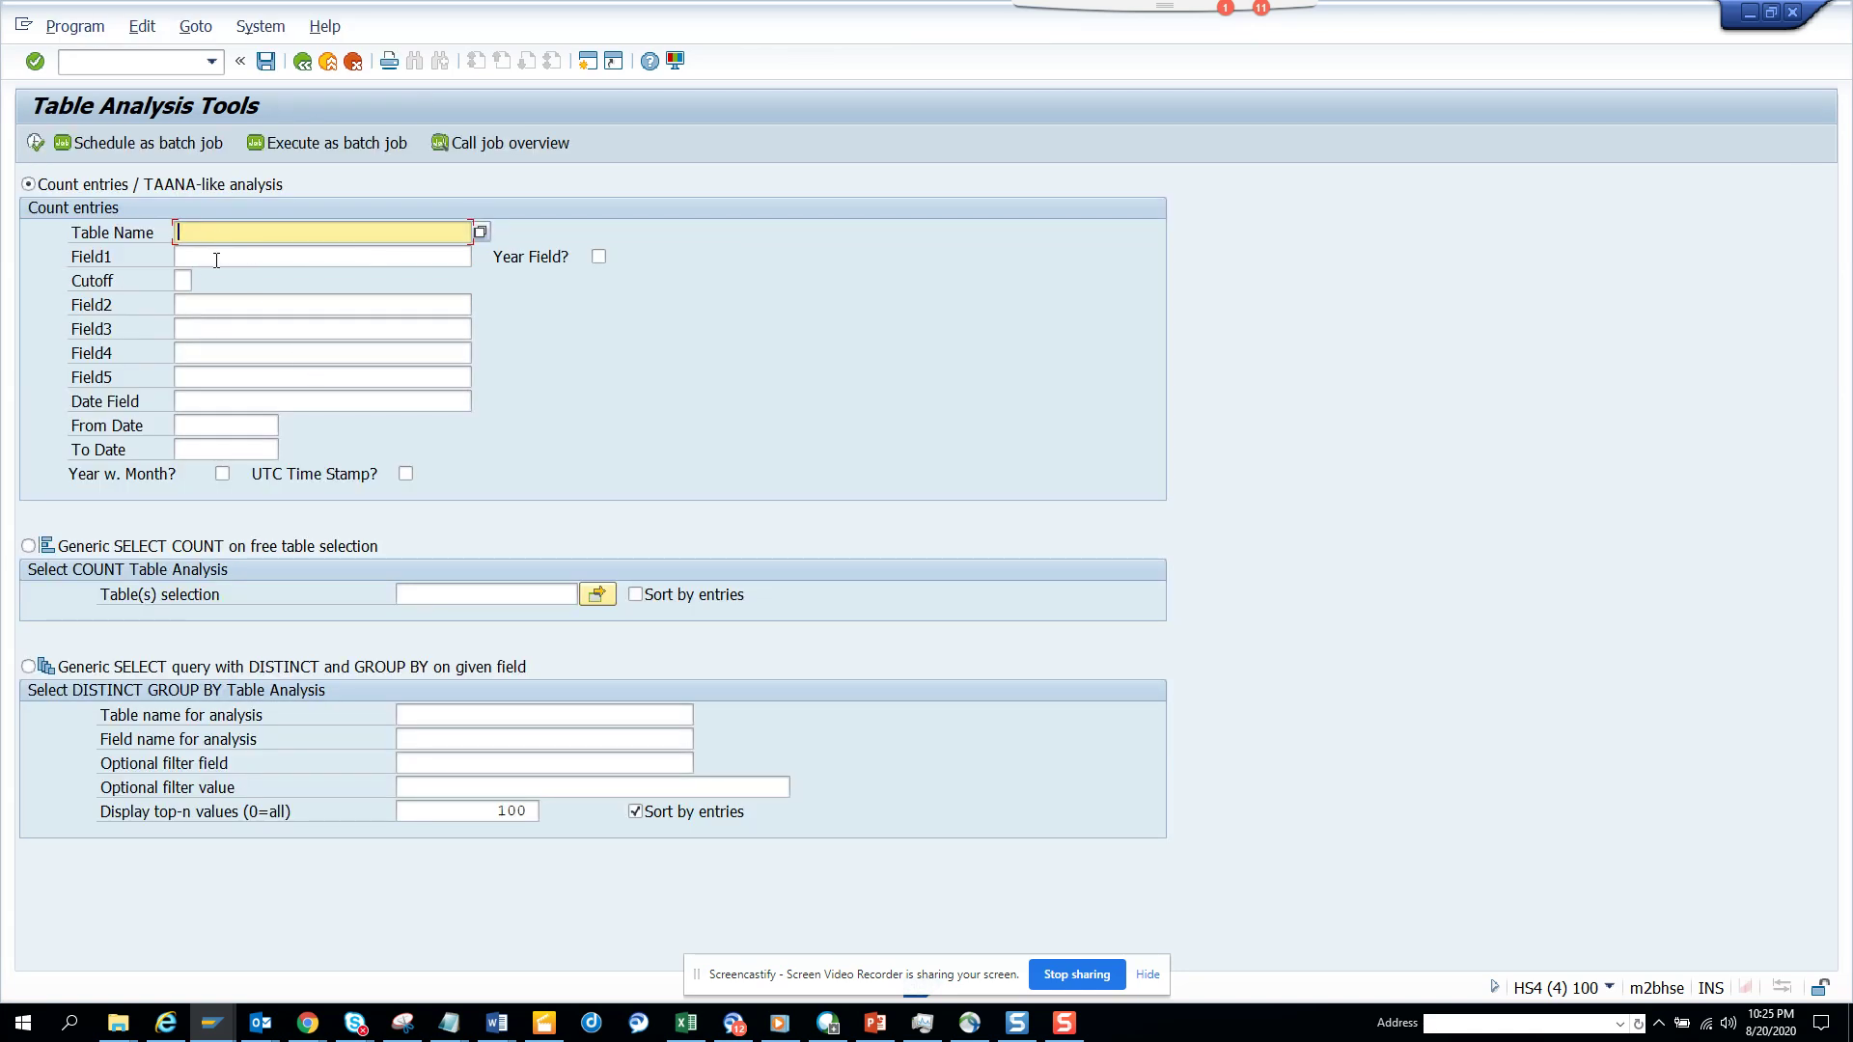
Run a count on table EKKO with Field1 MATNR; the result says MATNR isn't in EKKO.
{"action": "left_click", "coordinate": [217, 259]}
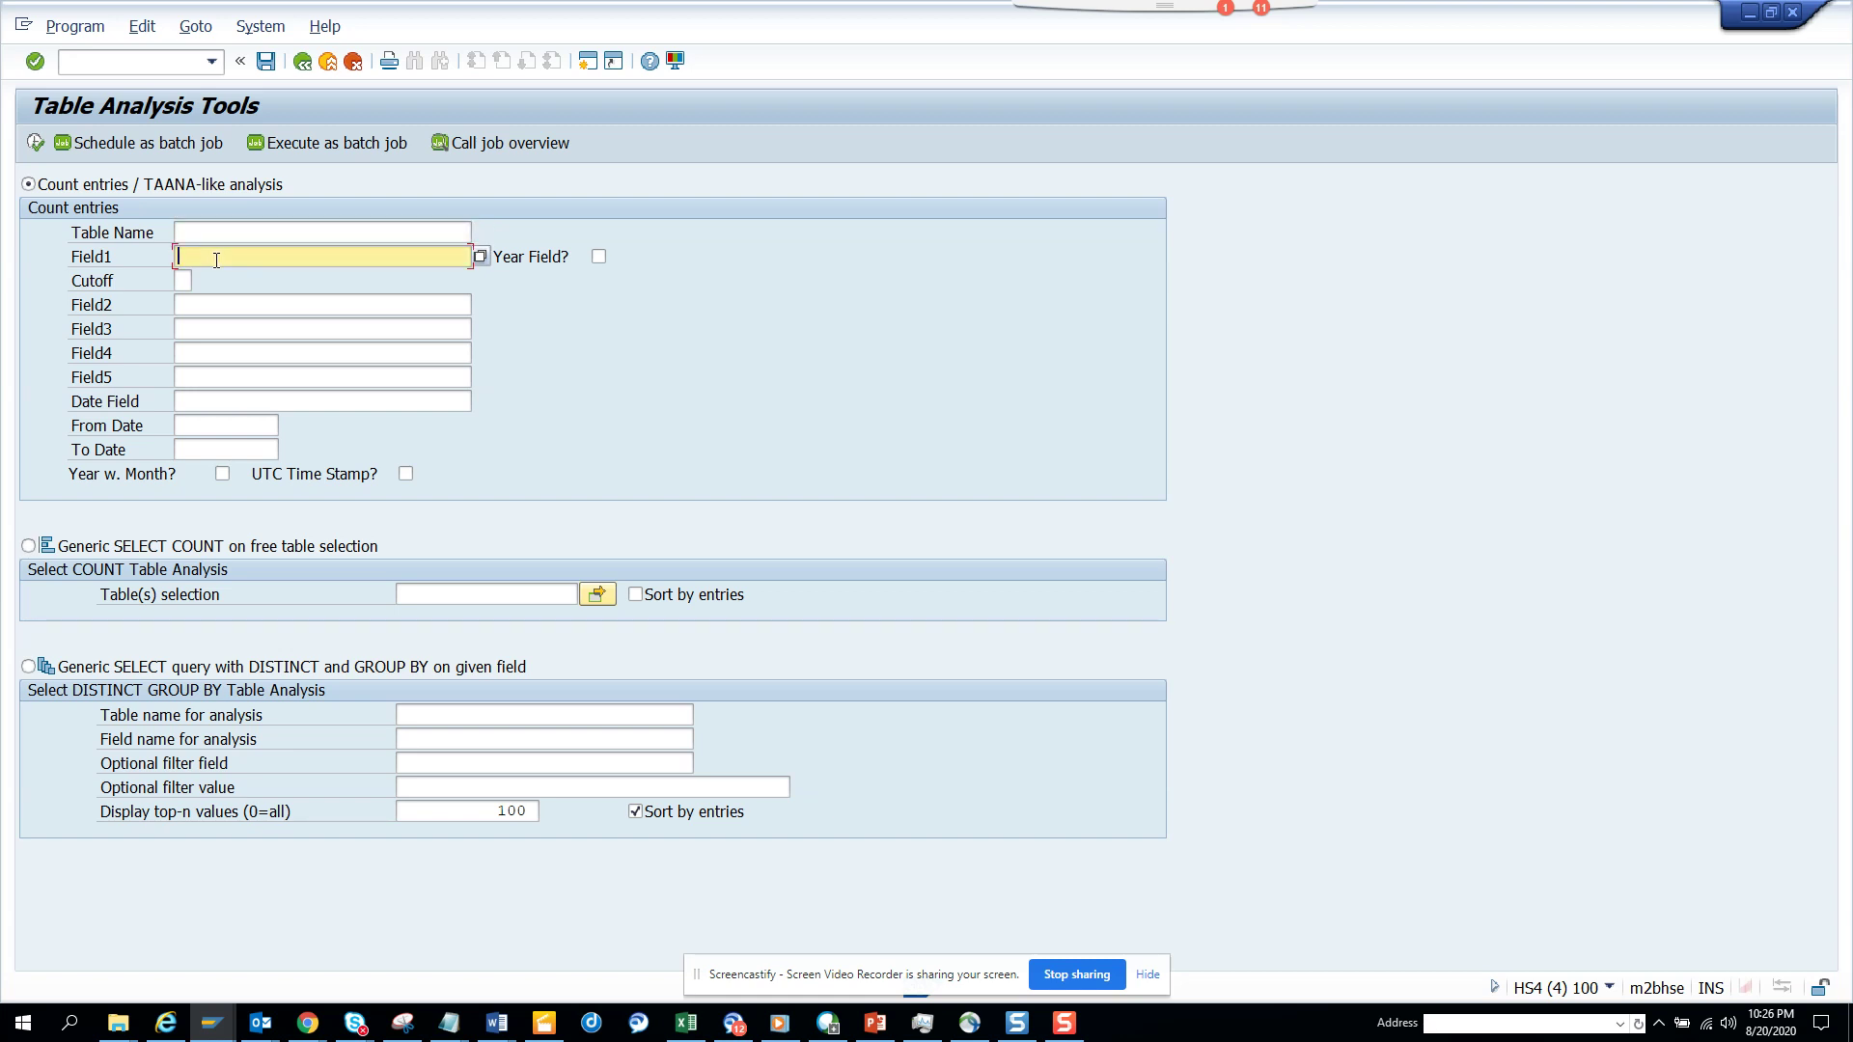
{"action": "type", "text": "ebeln"}
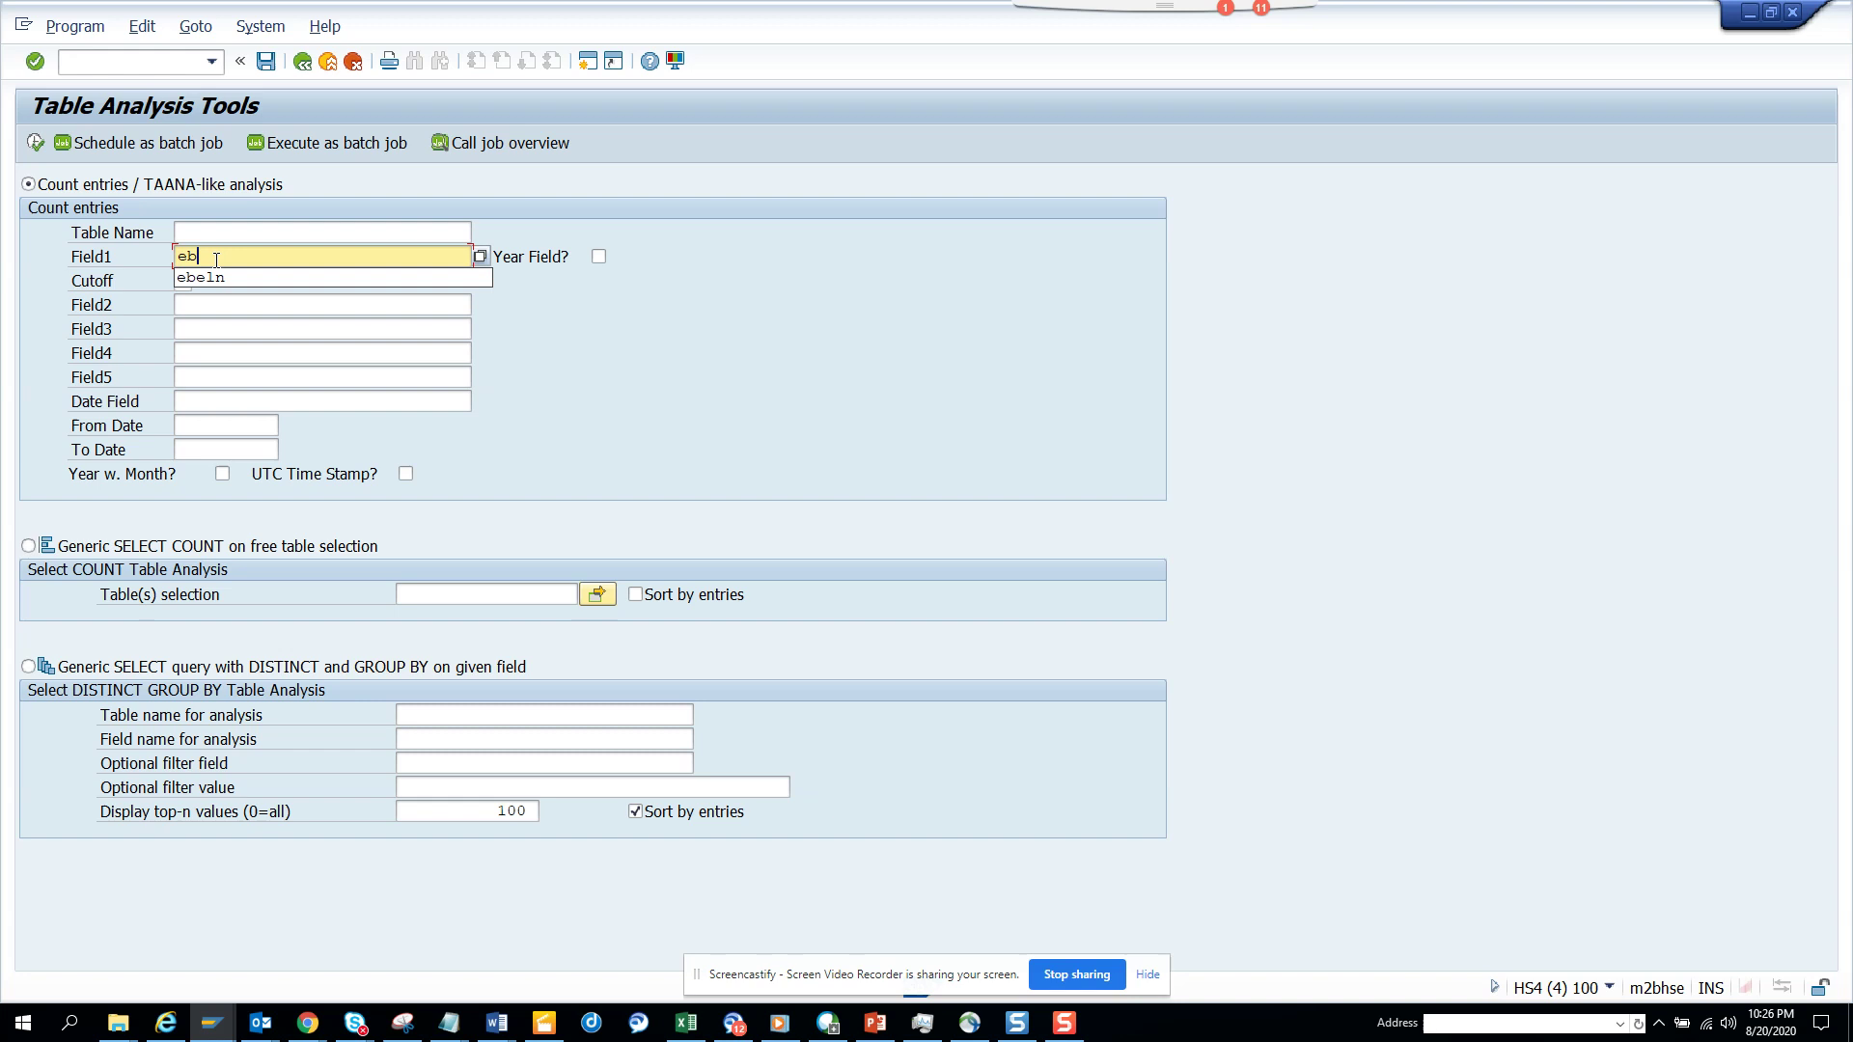
{"action": "left_click", "coordinate": [343, 229]}
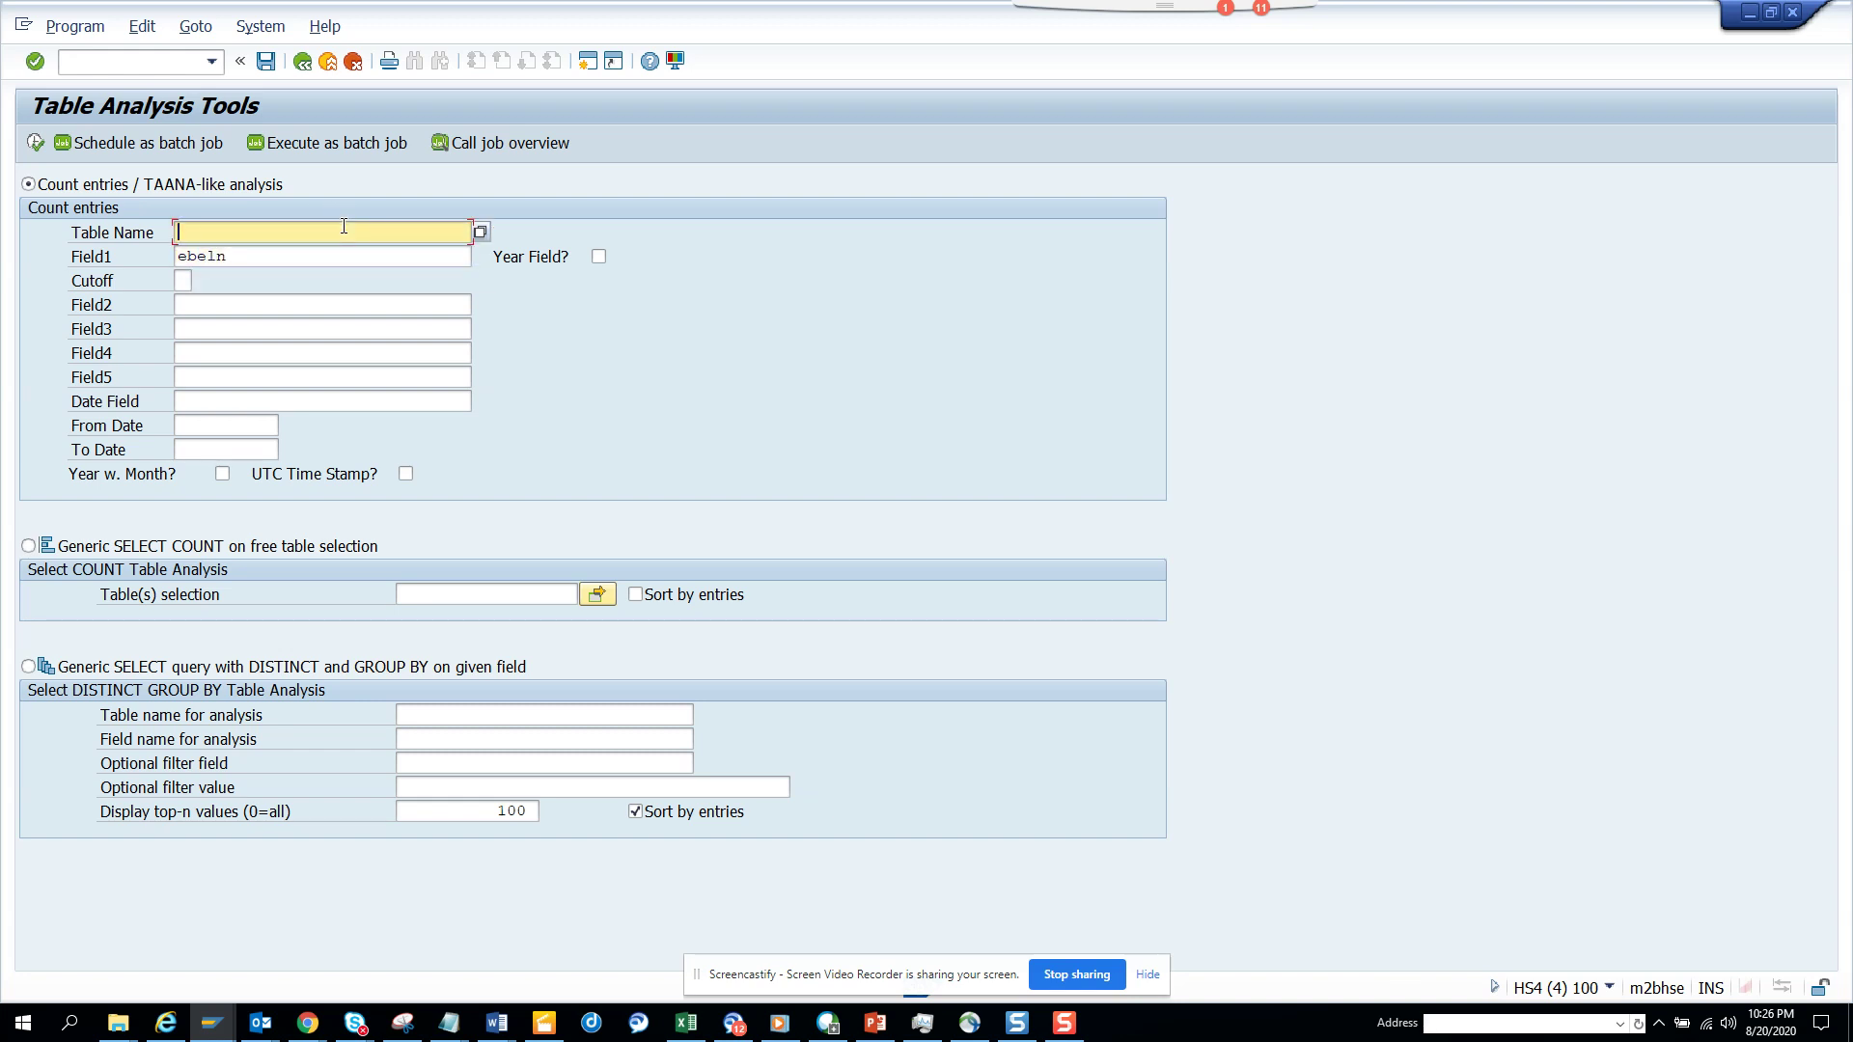
{"action": "key", "text": "Tab"}
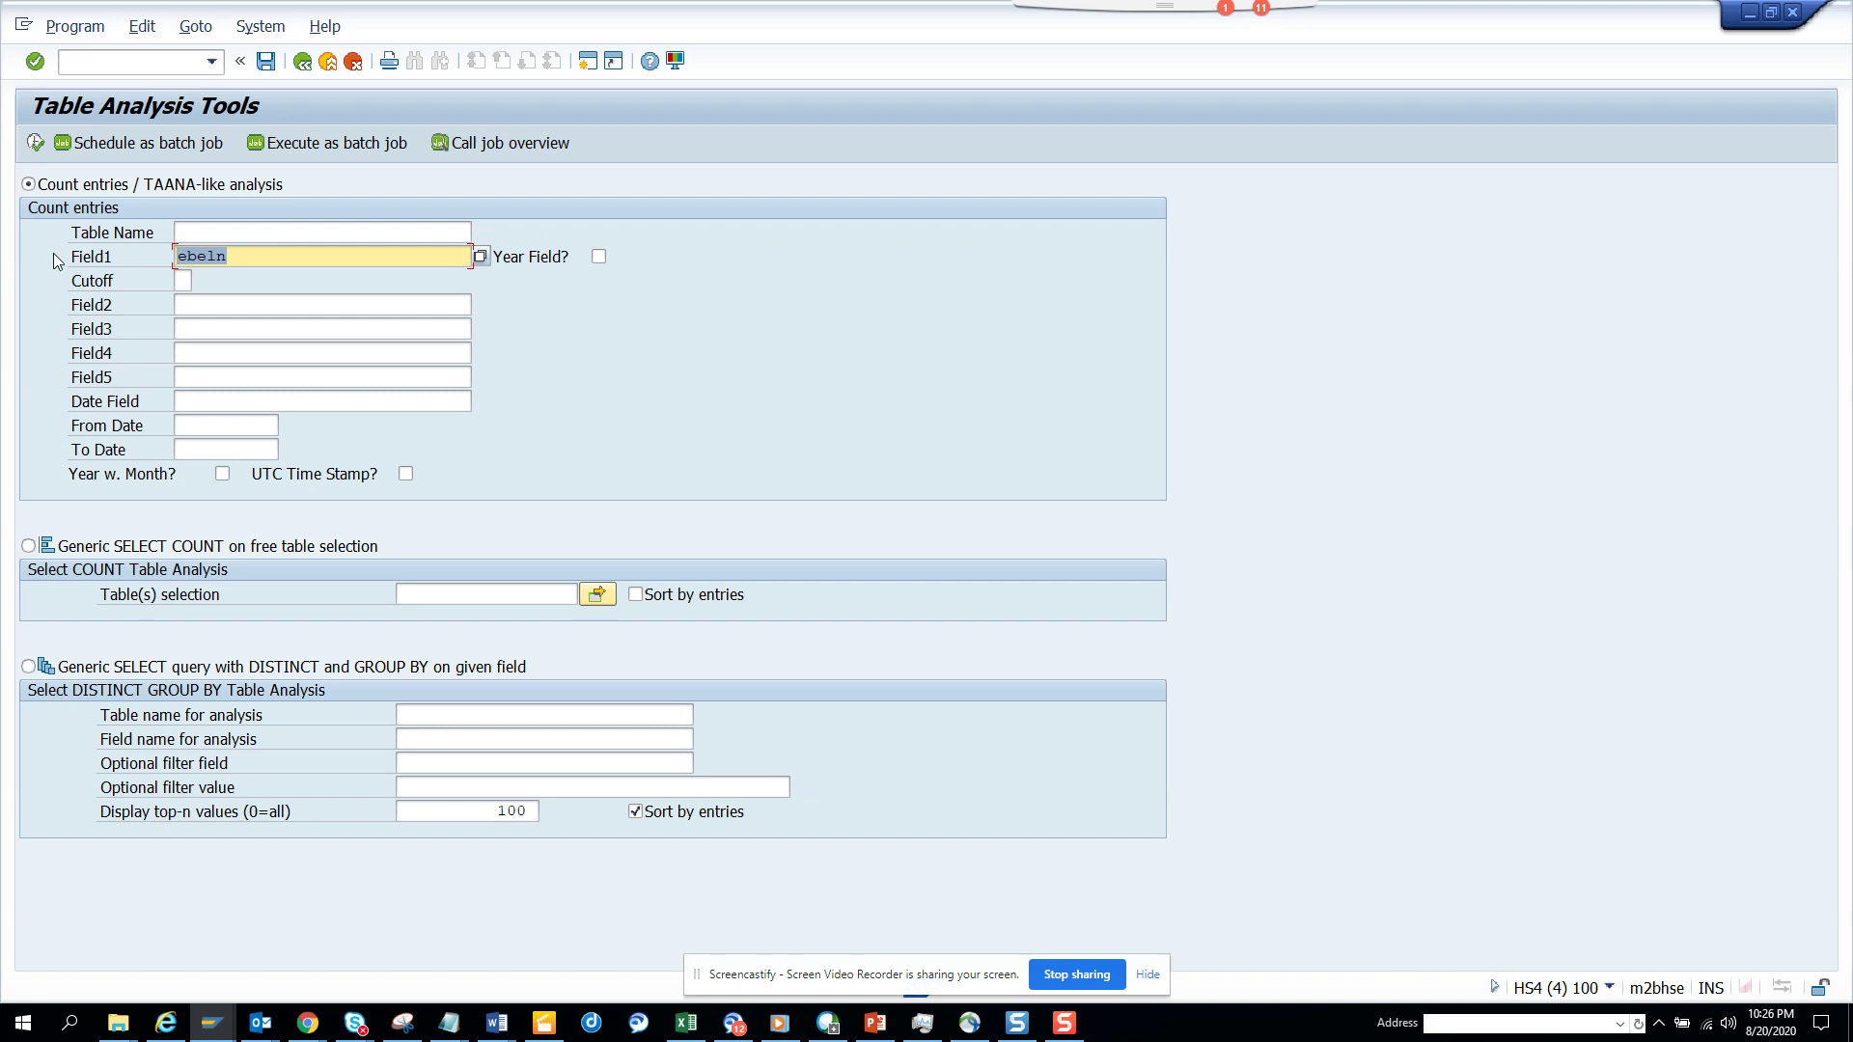
{"action": "type", "text": "matnr"}
{"action": "left_click", "coordinate": [218, 234]}
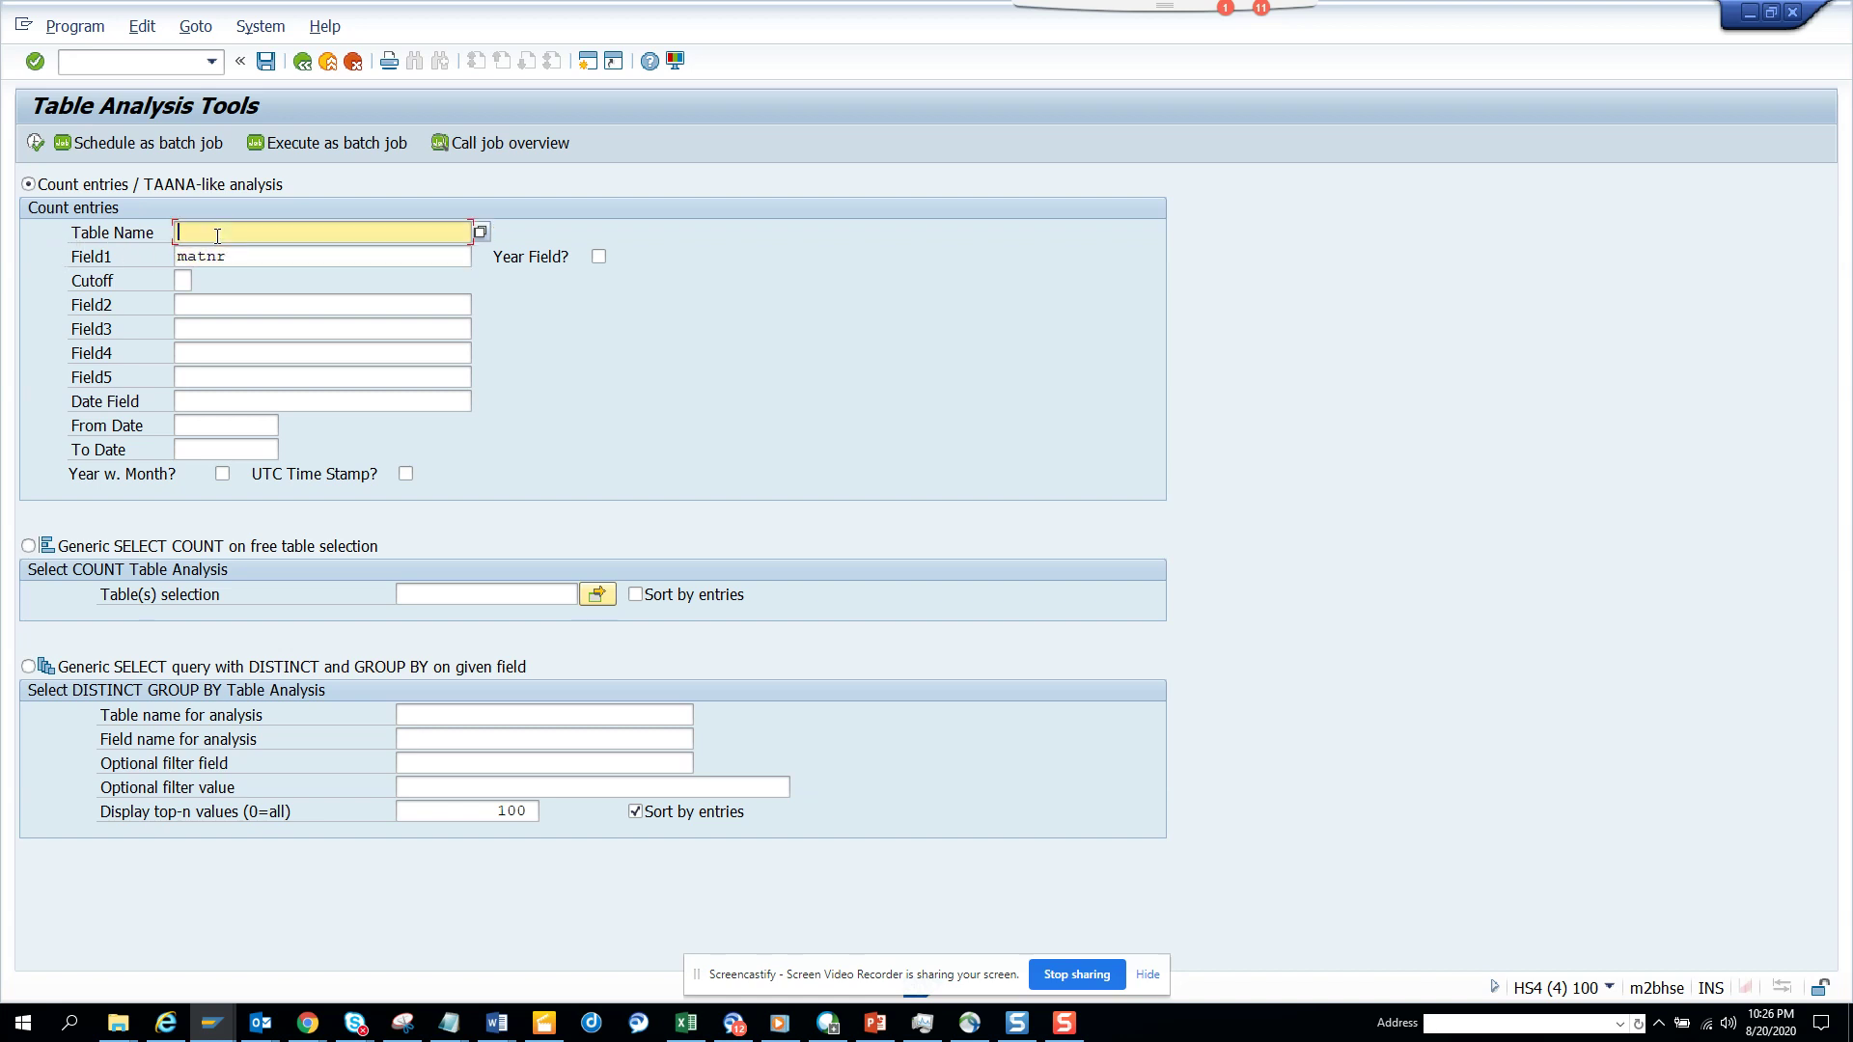
{"action": "type", "text": "ekko"}
{"action": "left_click", "coordinate": [35, 142]}
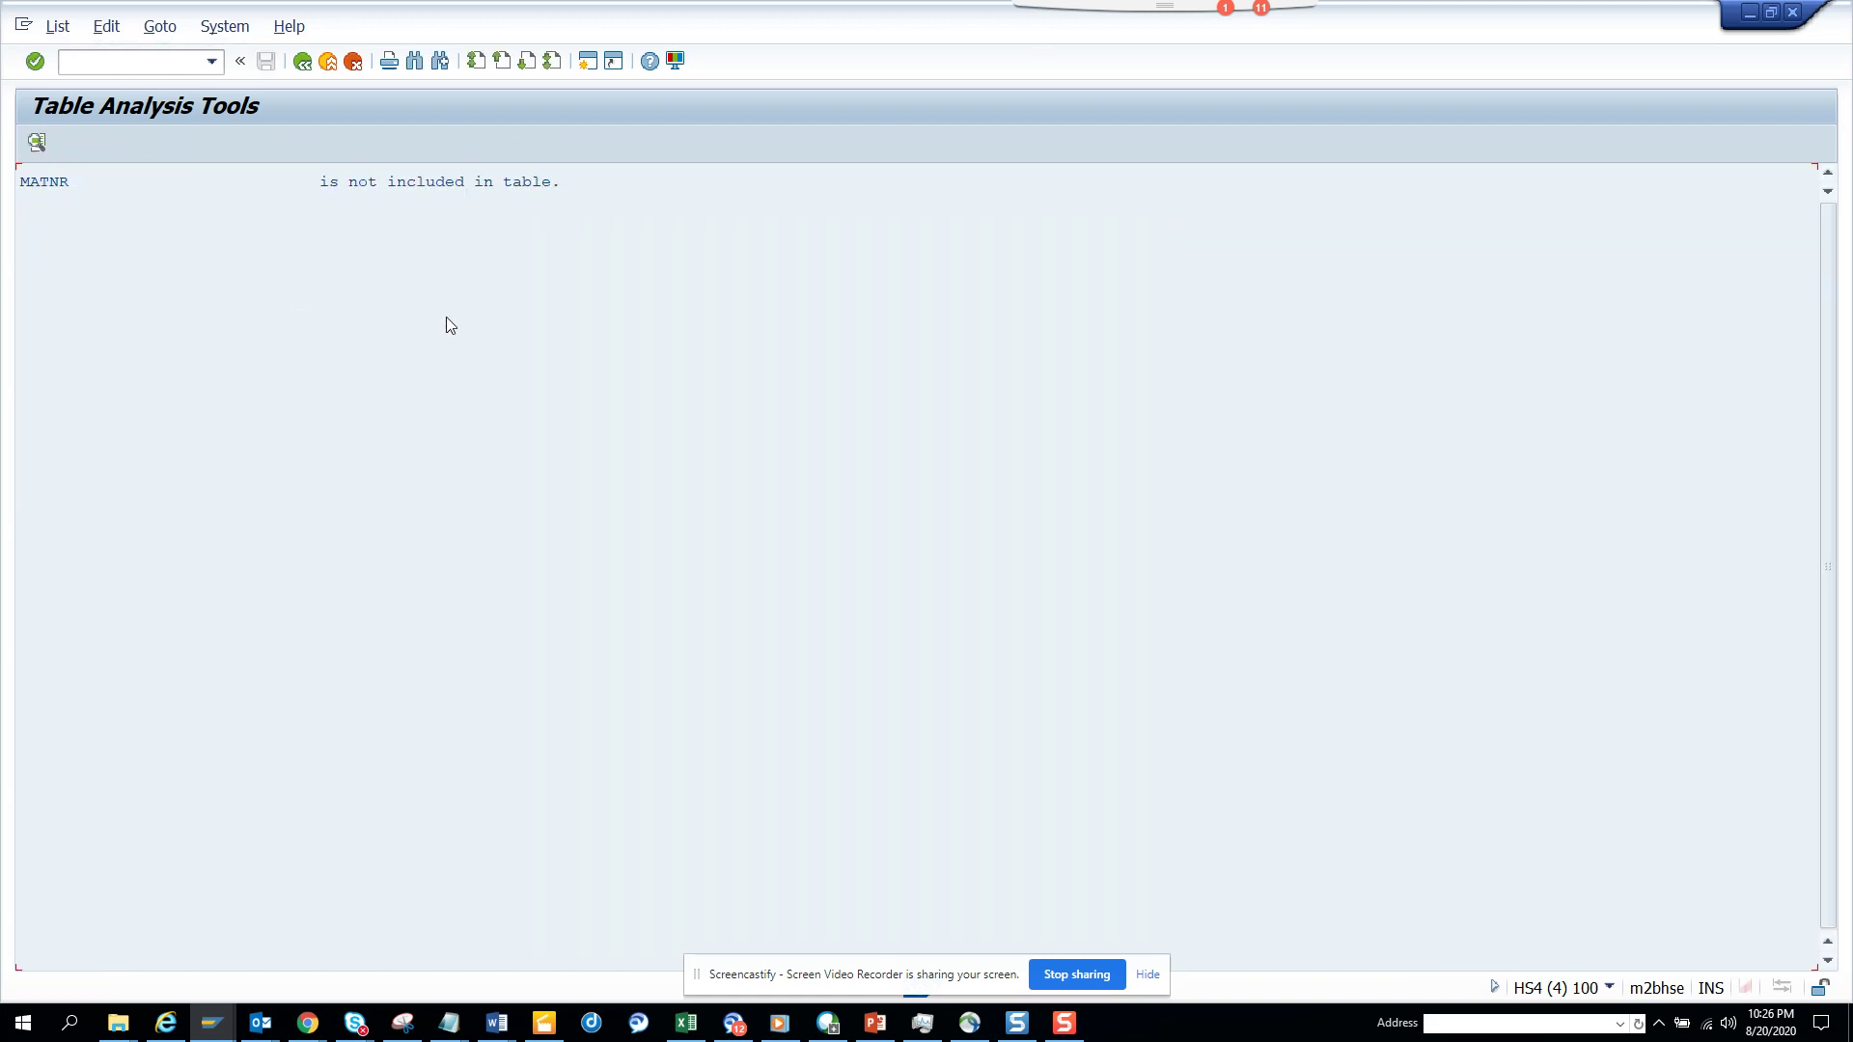
Count EKKO entries grouped by FRGKE.
{"action": "left_click", "coordinate": [302, 61]}
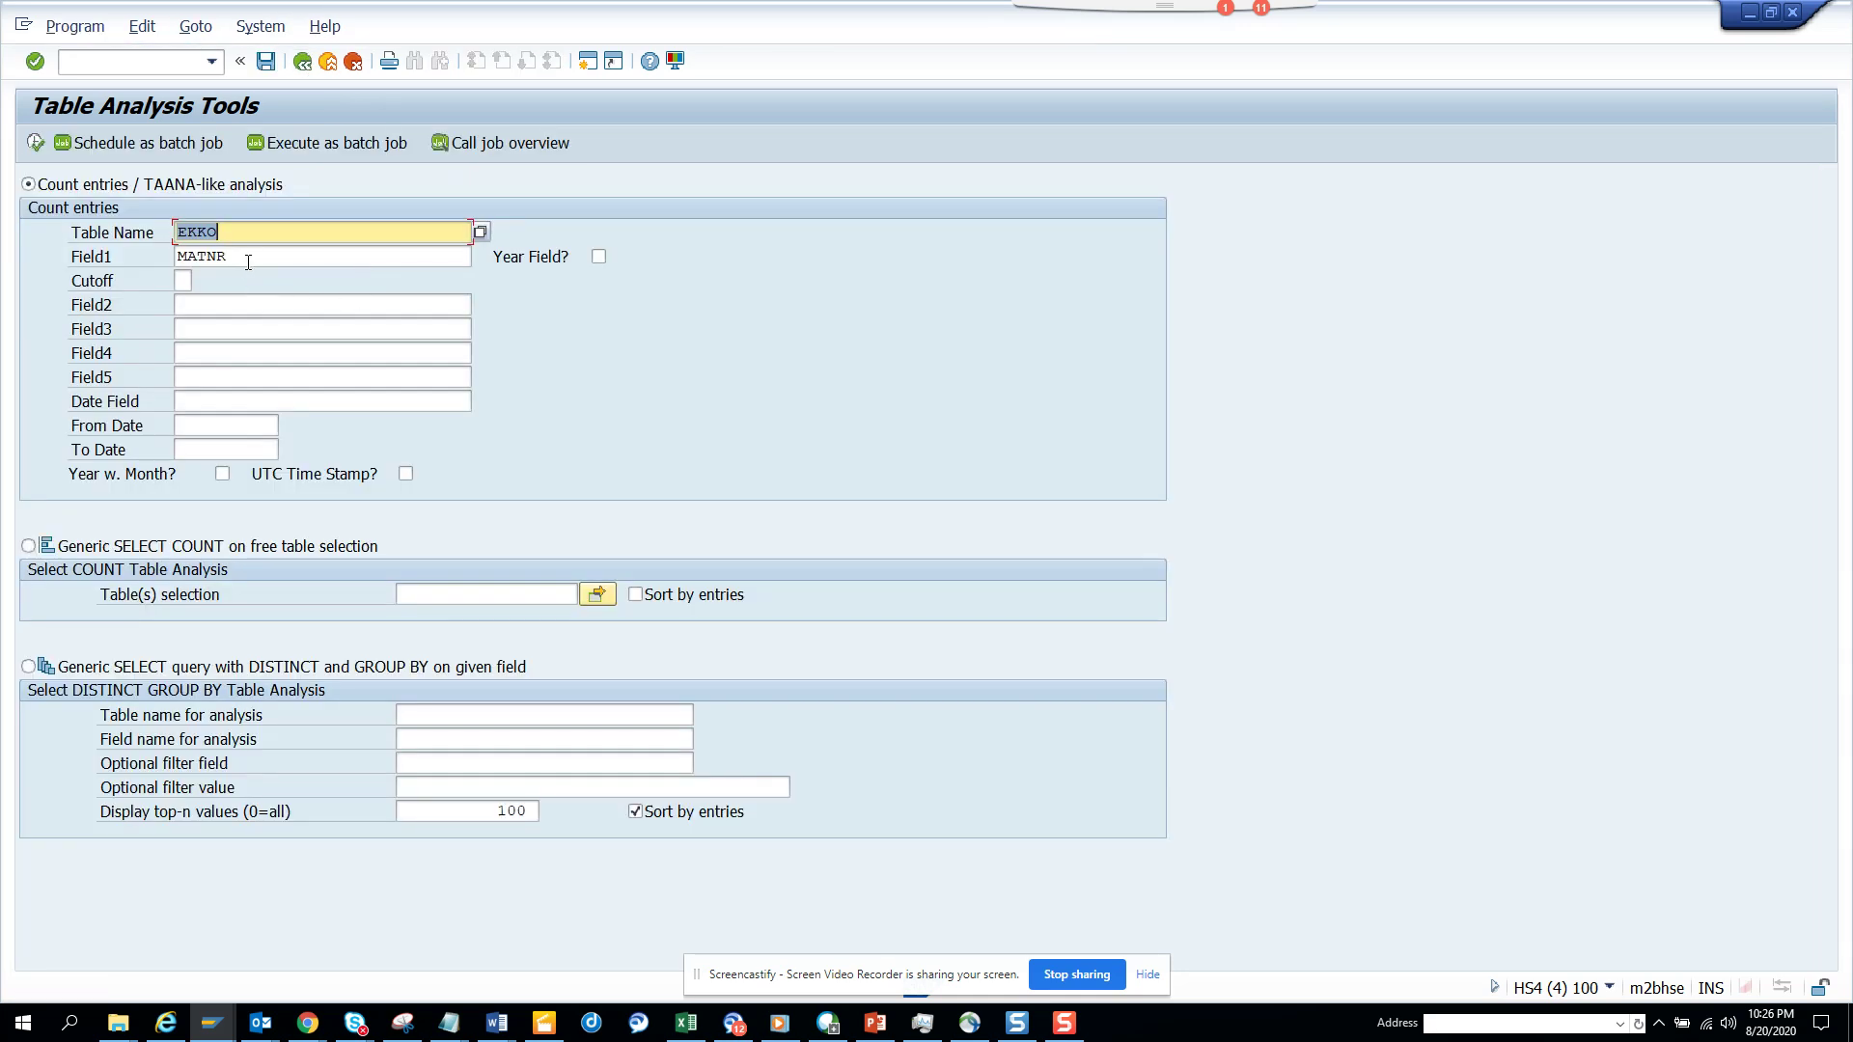
{"action": "key", "text": "Tab"}
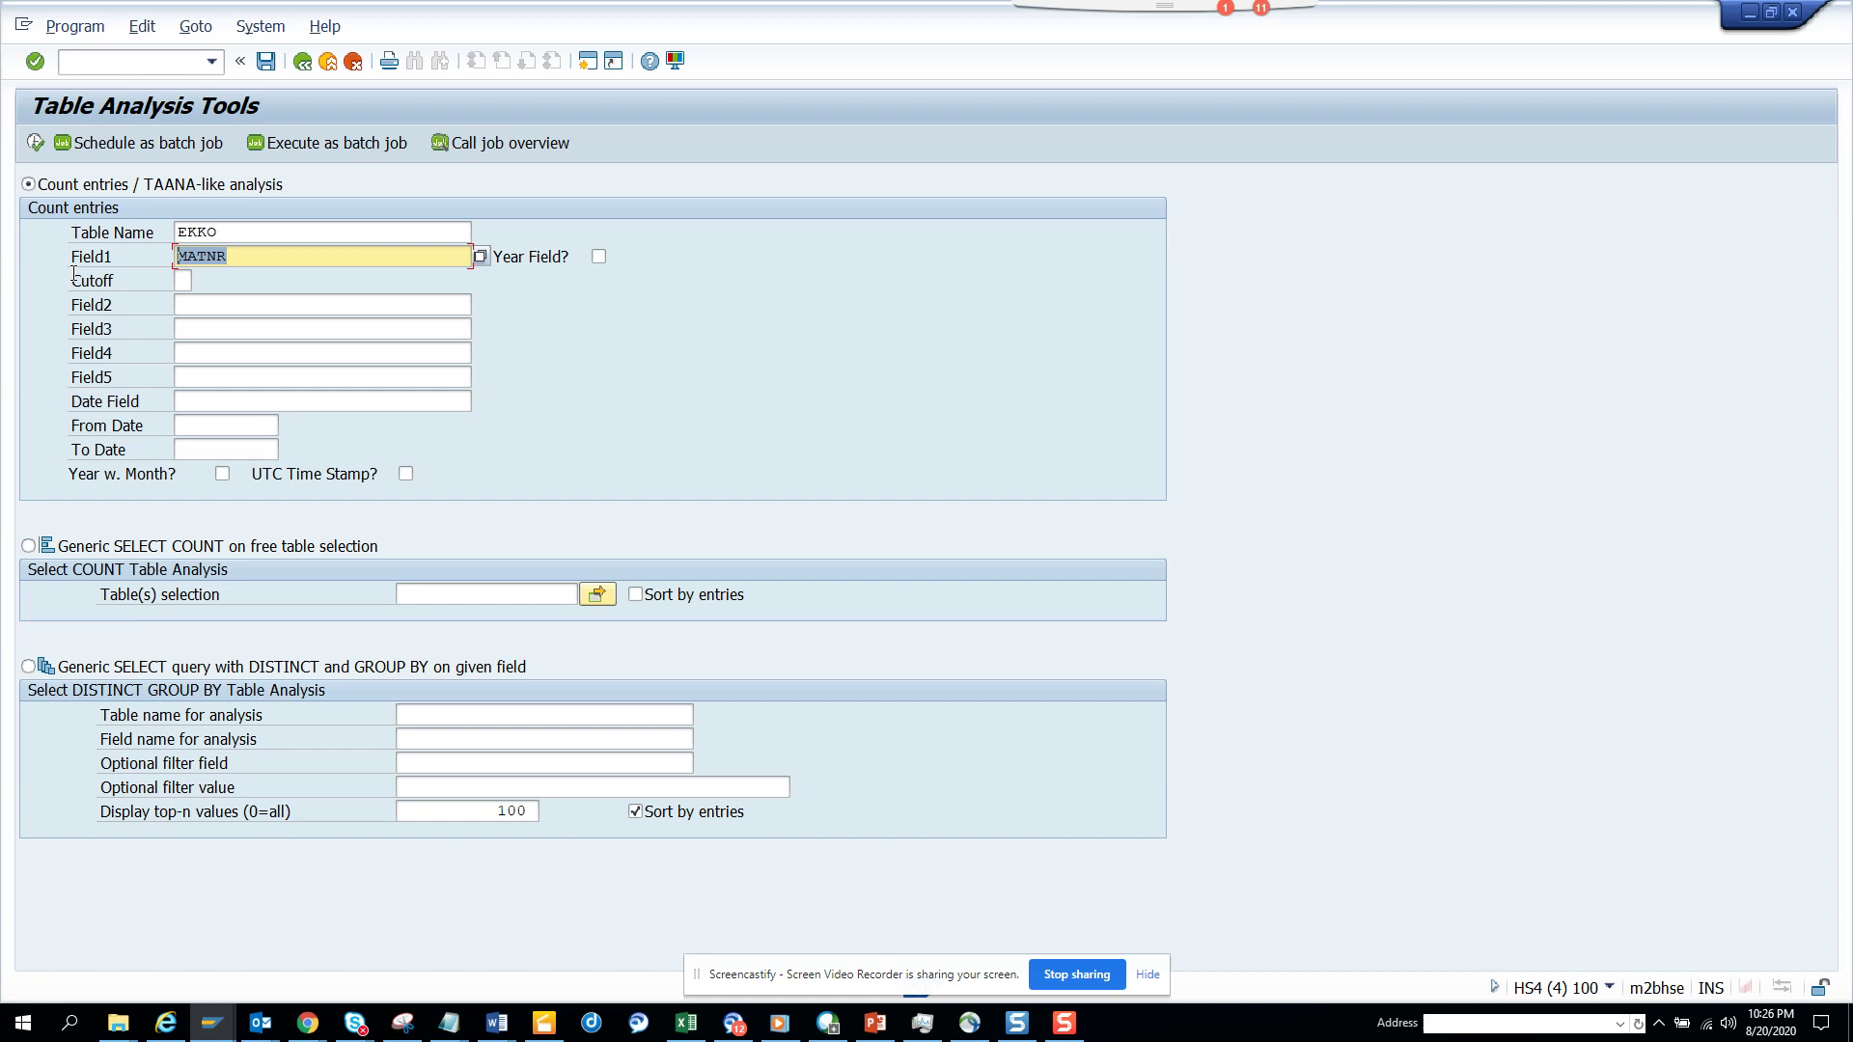
{"action": "type", "text": "frgke"}
{"action": "left_click", "coordinate": [35, 144]}
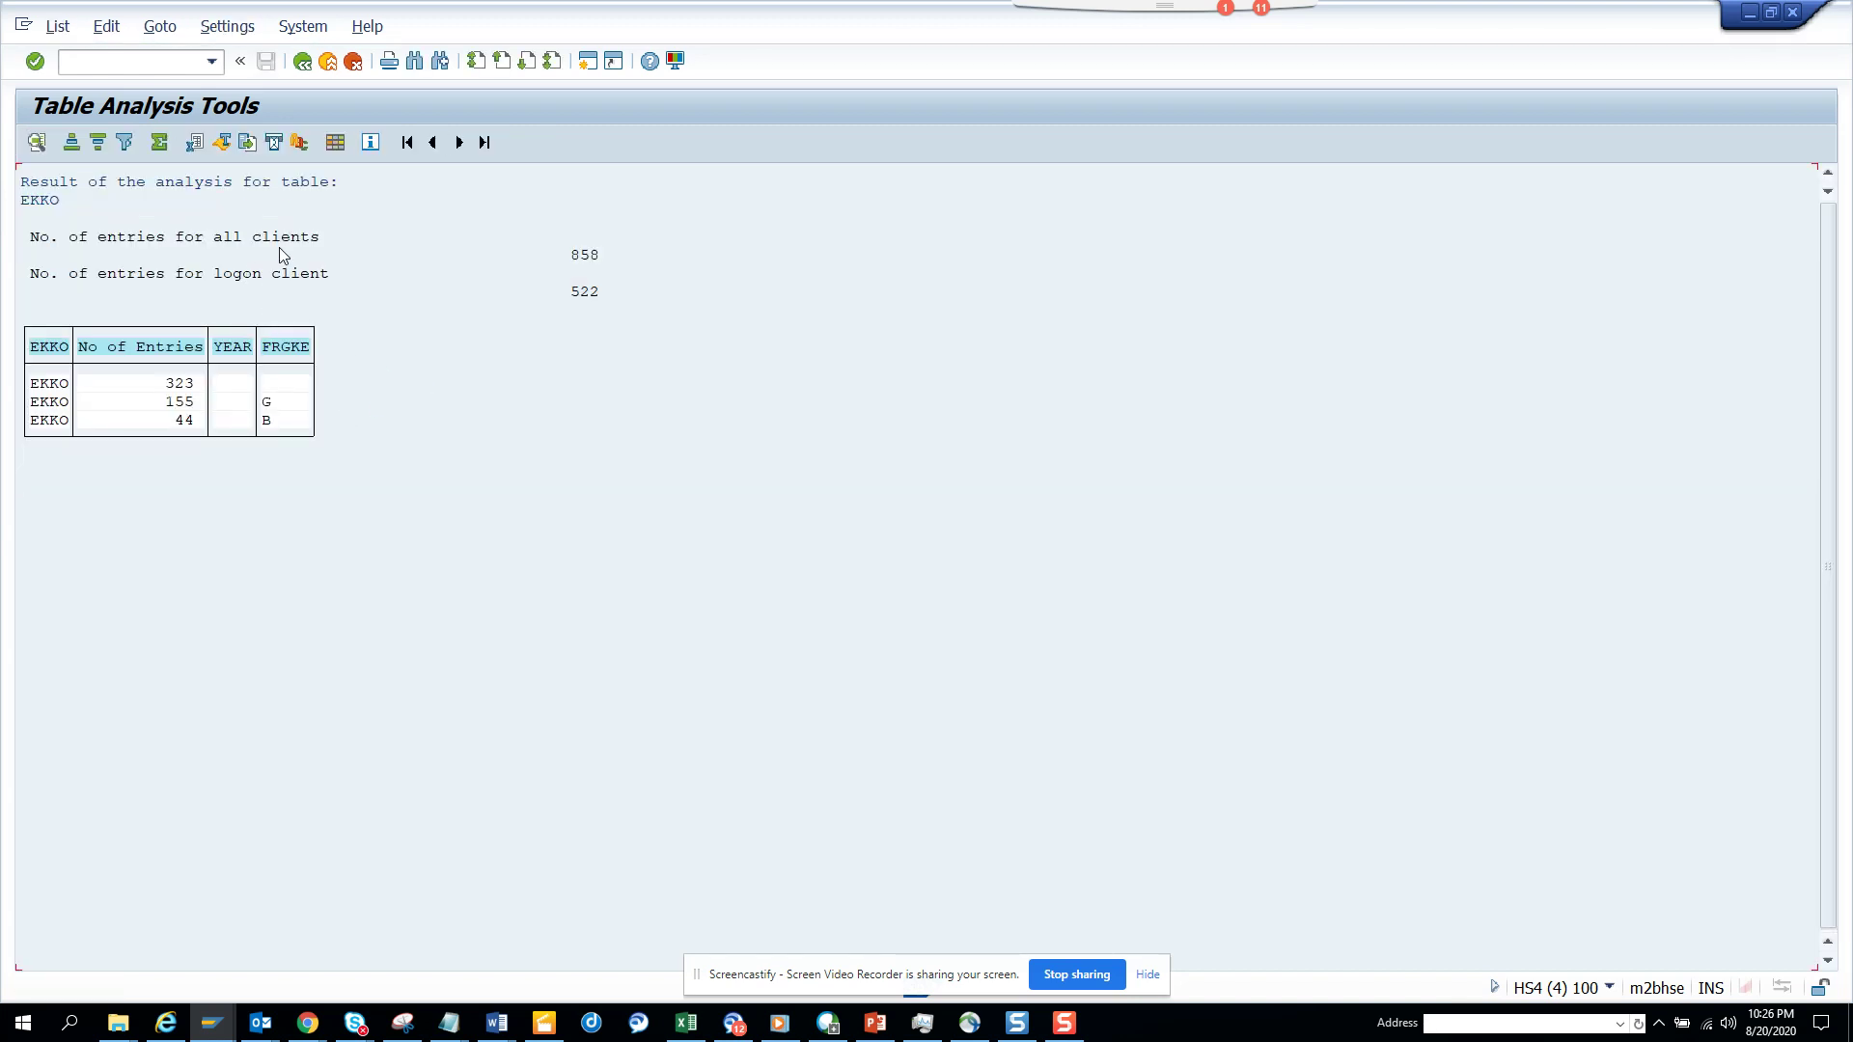
Count EKKO entries grouped by BUKRS, with company code 1710 leading at 237.
{"action": "left_click", "coordinate": [302, 62]}
{"action": "key", "text": "Tab"}
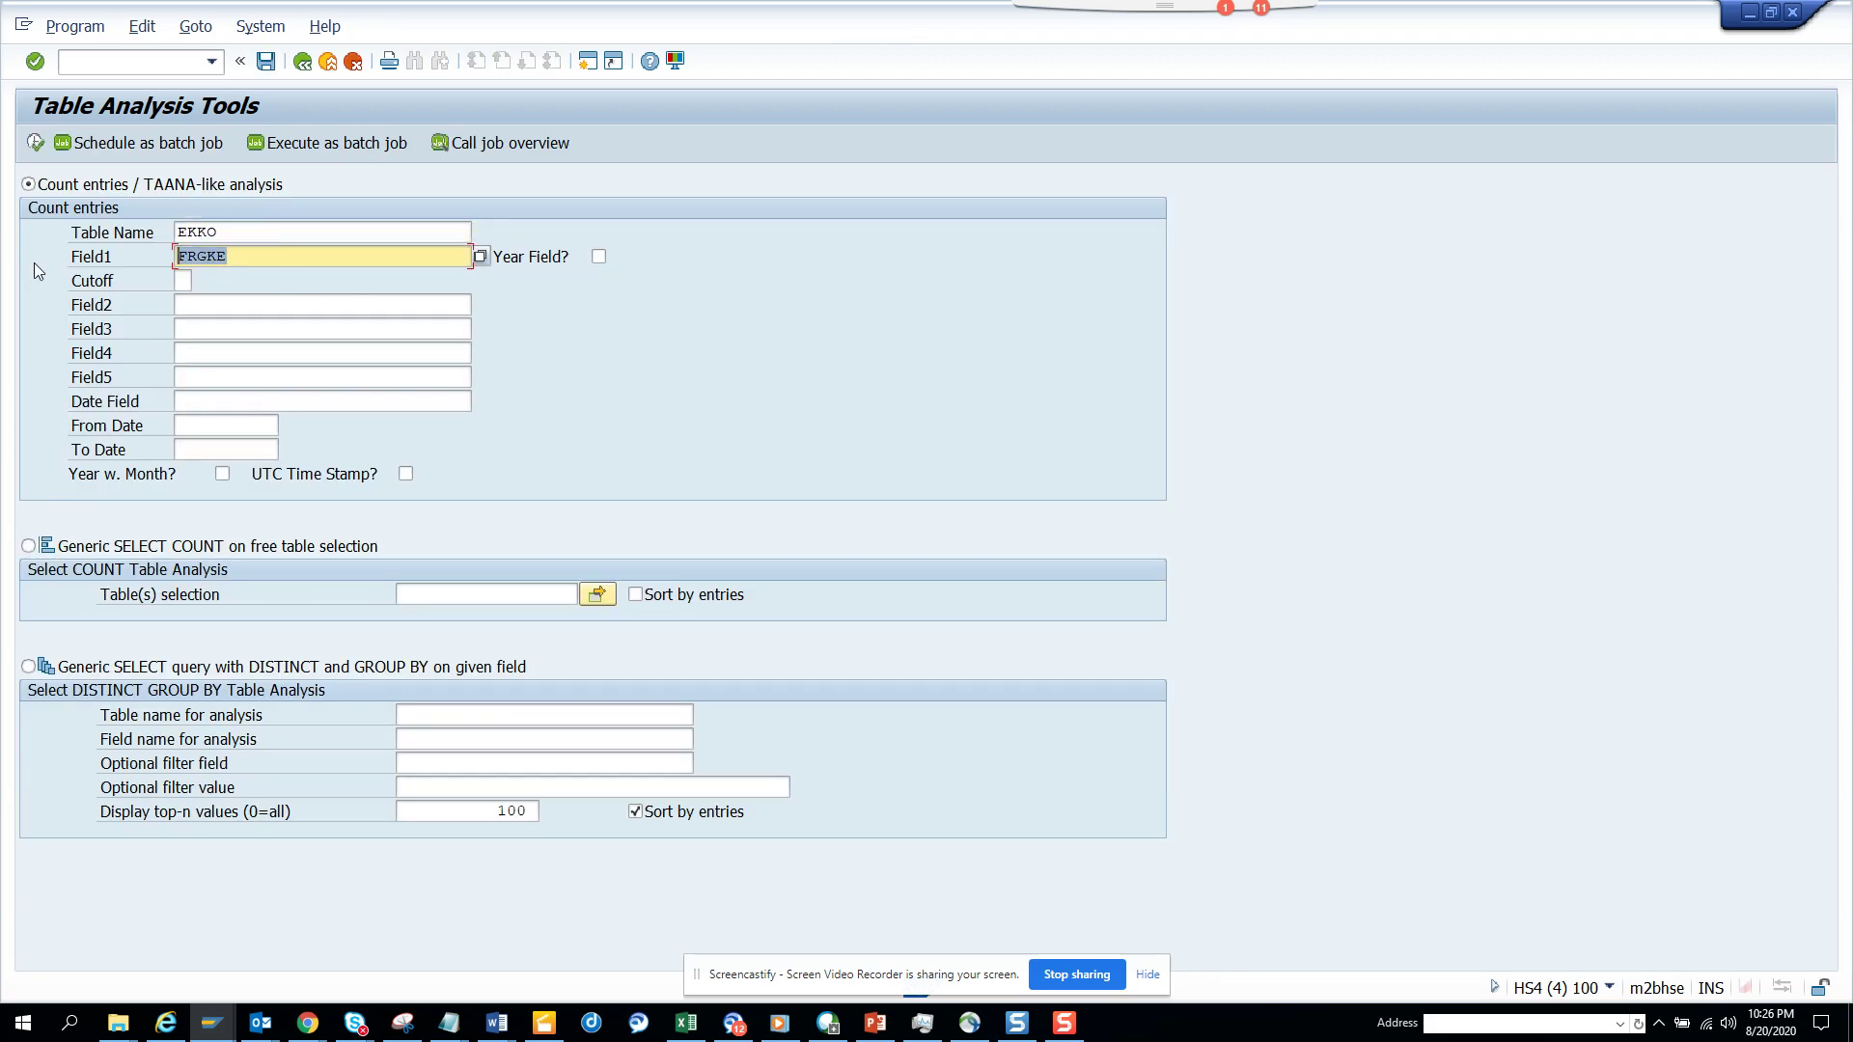
{"action": "type", "text": "bukrs"}
{"action": "left_click", "coordinate": [36, 141]}
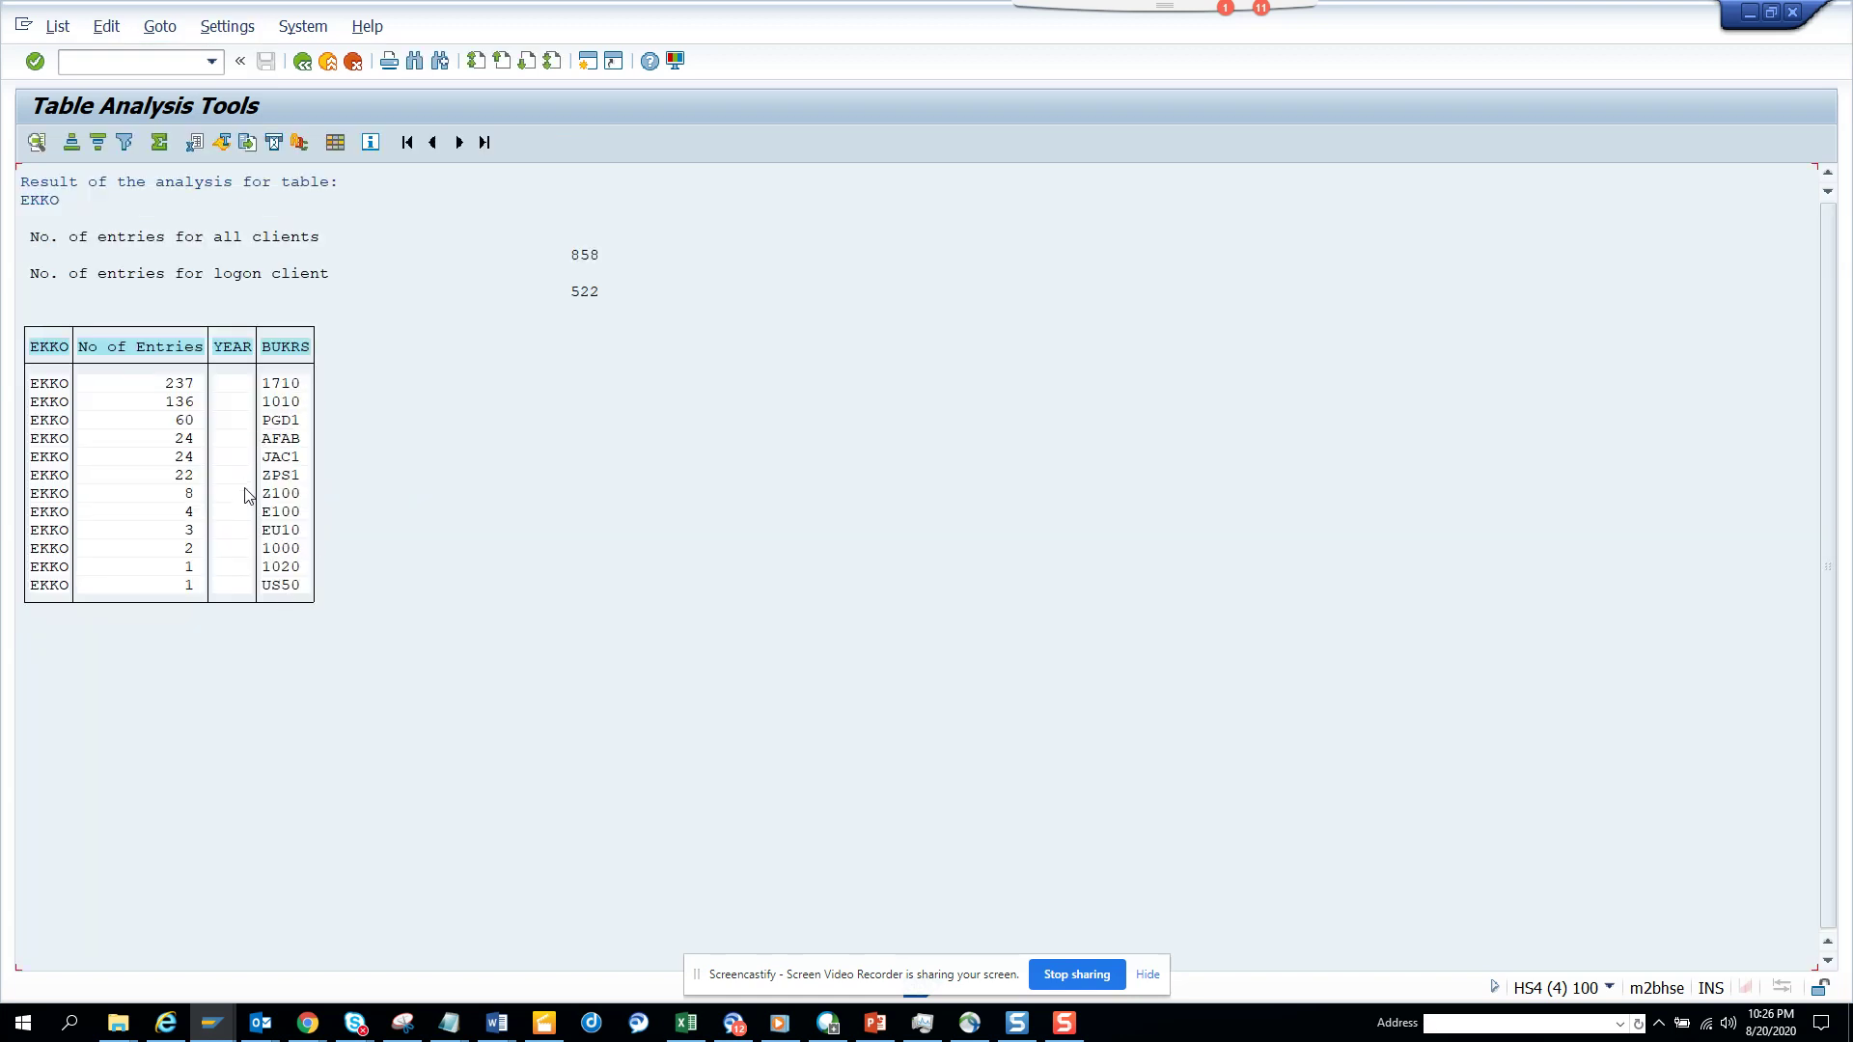
{"action": "left_click", "coordinate": [302, 61]}
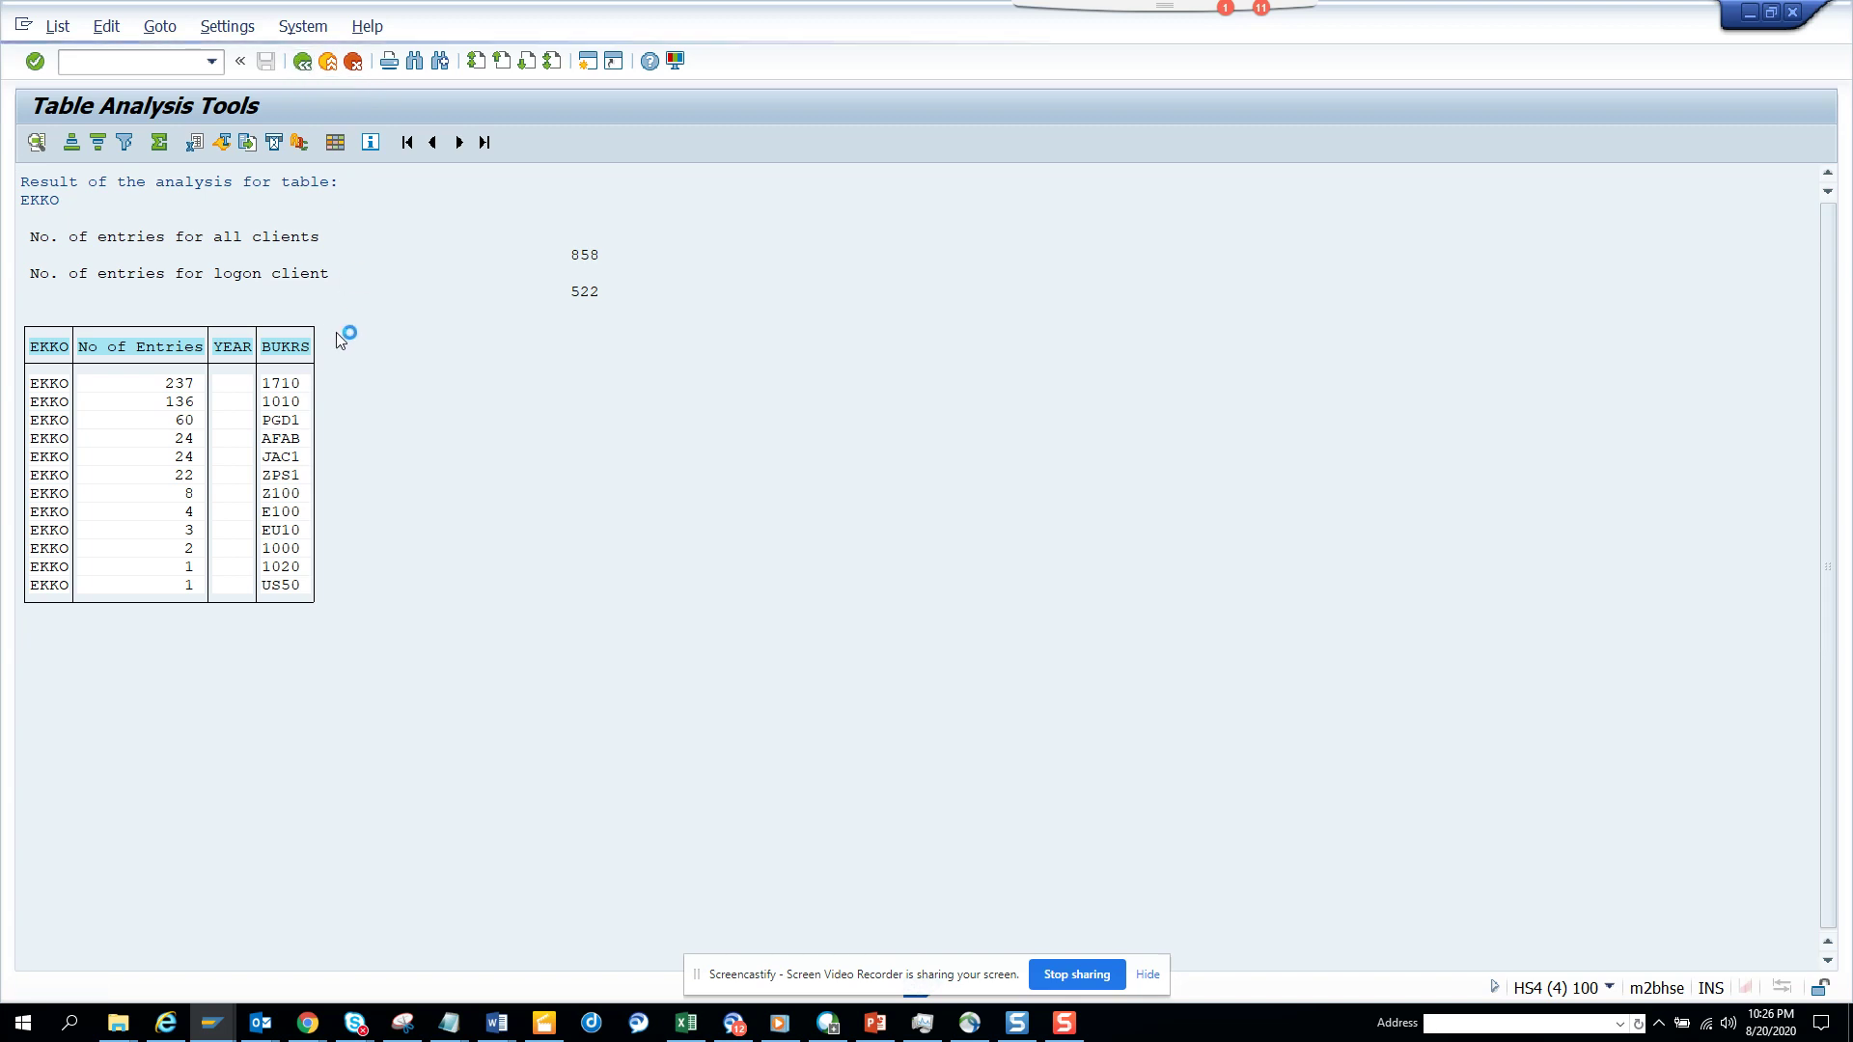
Add EKORG as Field2 and count EKKO by BUKRS and EKORG, led by 1710/1710 with 212.
{"action": "left_click", "coordinate": [273, 305]}
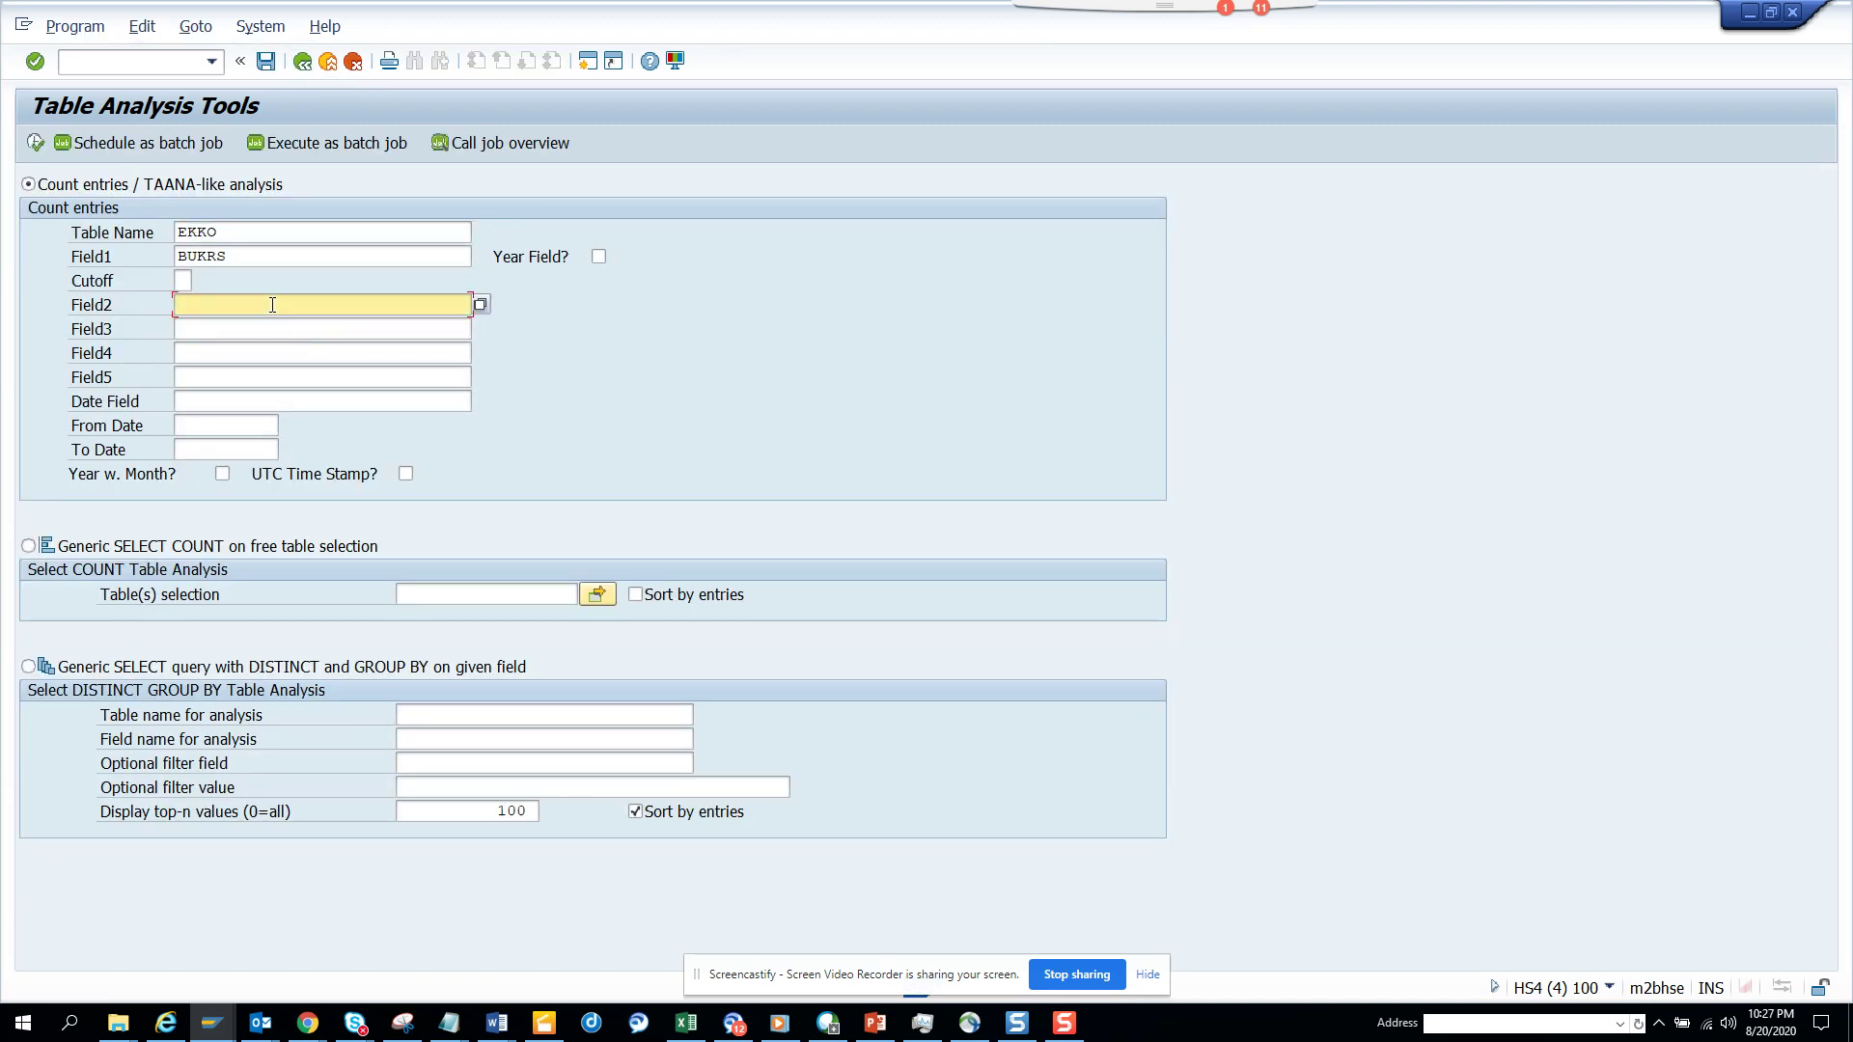
{"action": "type", "text": "ekorg"}
{"action": "left_click", "coordinate": [36, 142]}
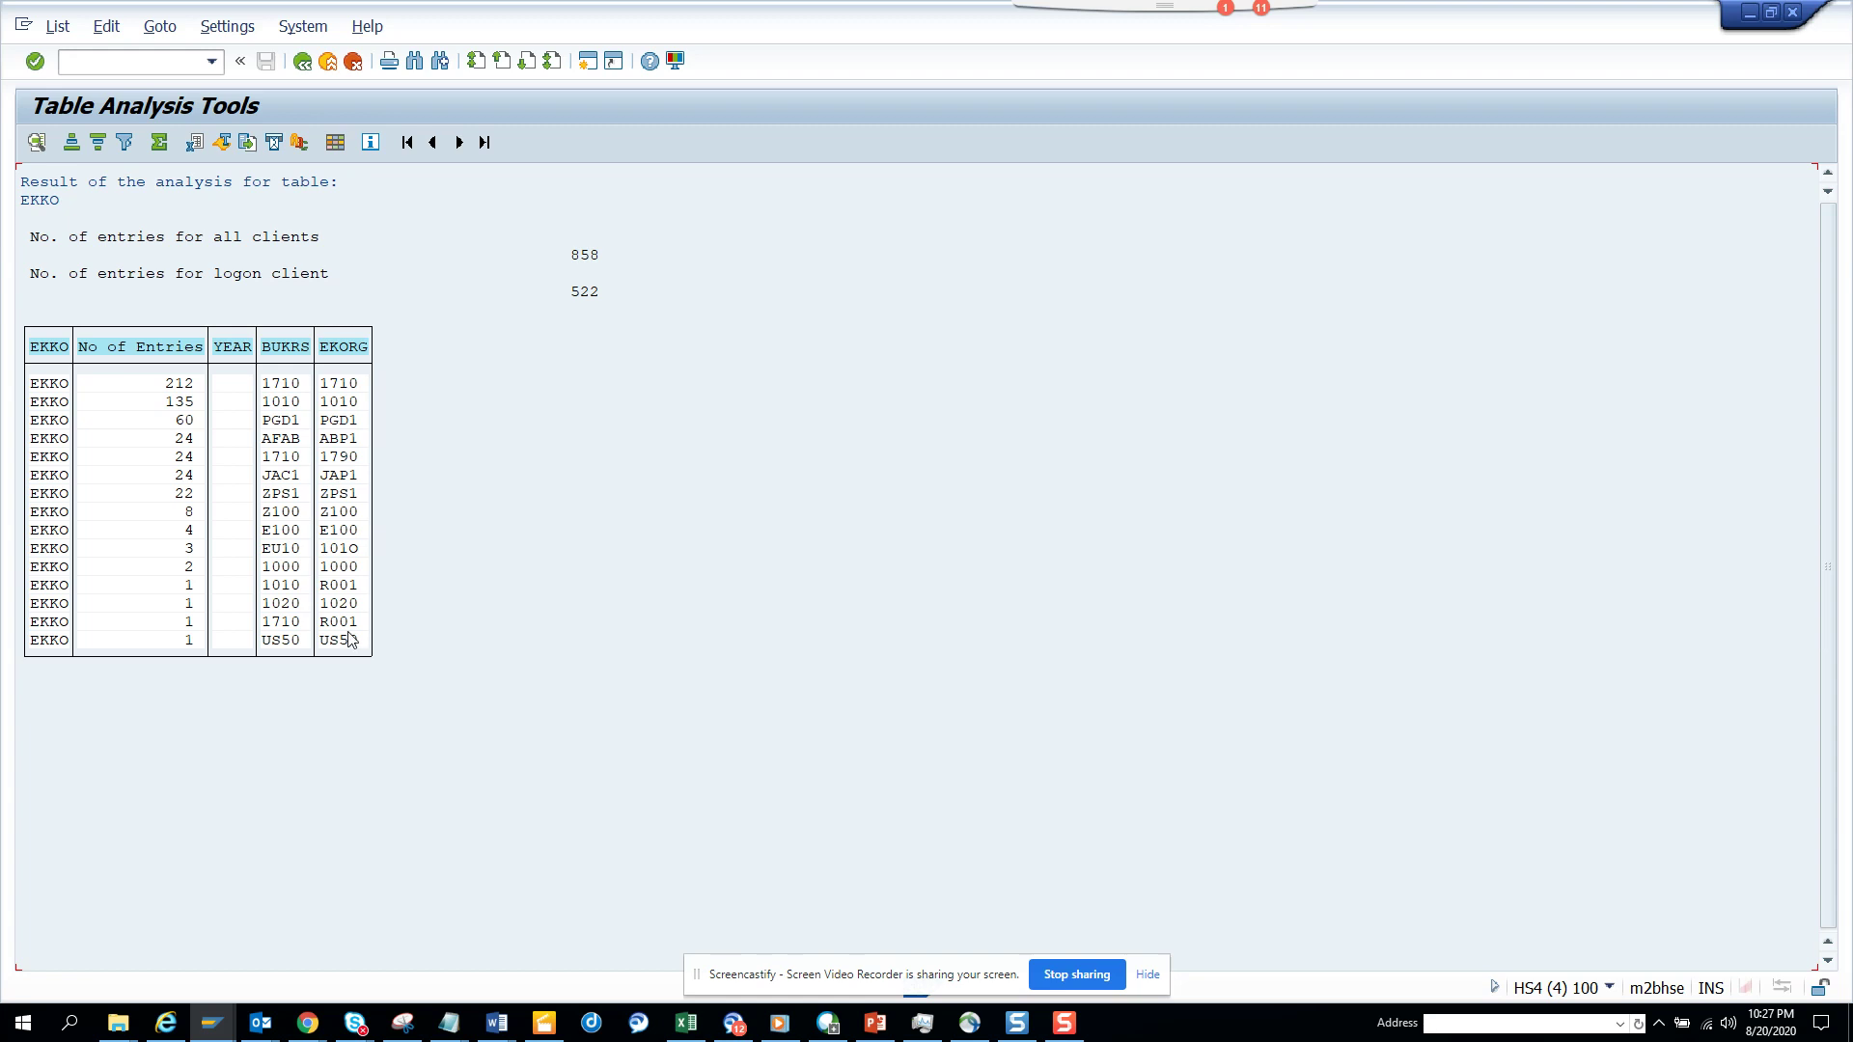
{"action": "left_click", "coordinate": [302, 62]}
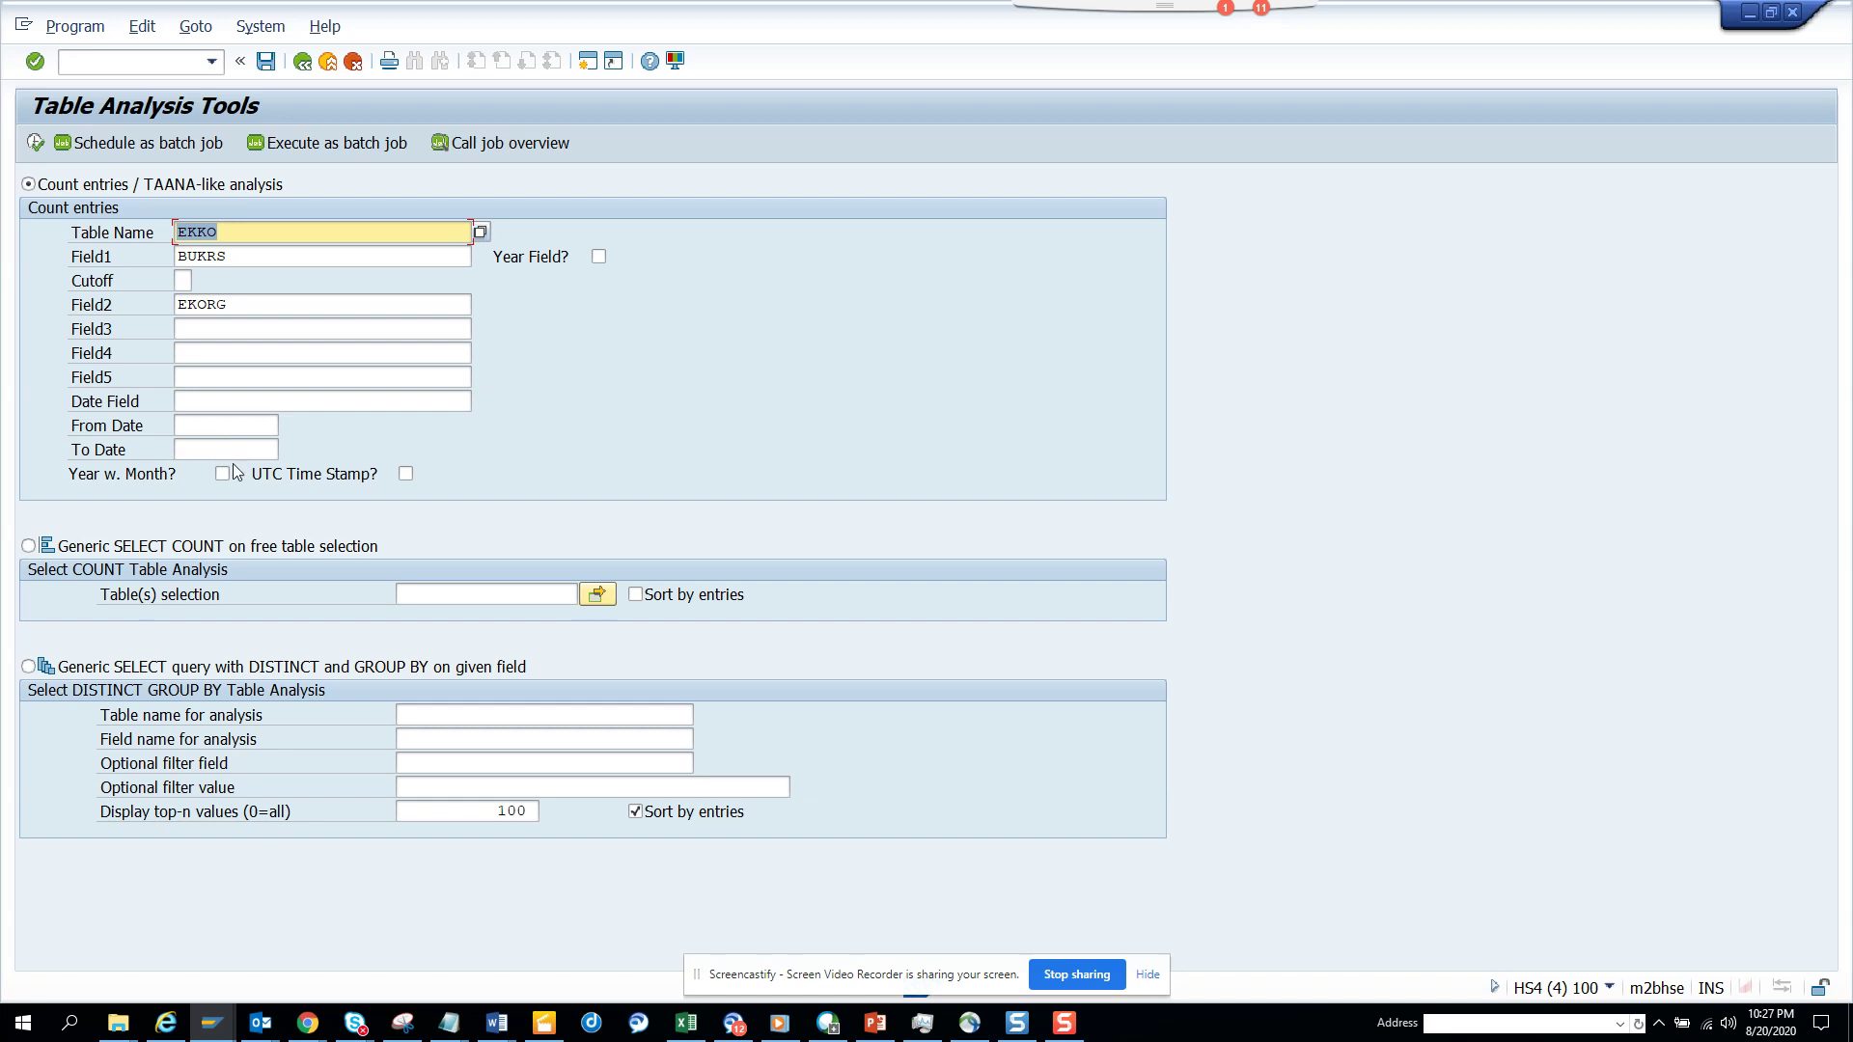
Choose Generic SELECT COUNT and enter ekko, ekpo, ekbe and acdoca as the Table(s) selection.
{"action": "left_click", "coordinate": [28, 546]}
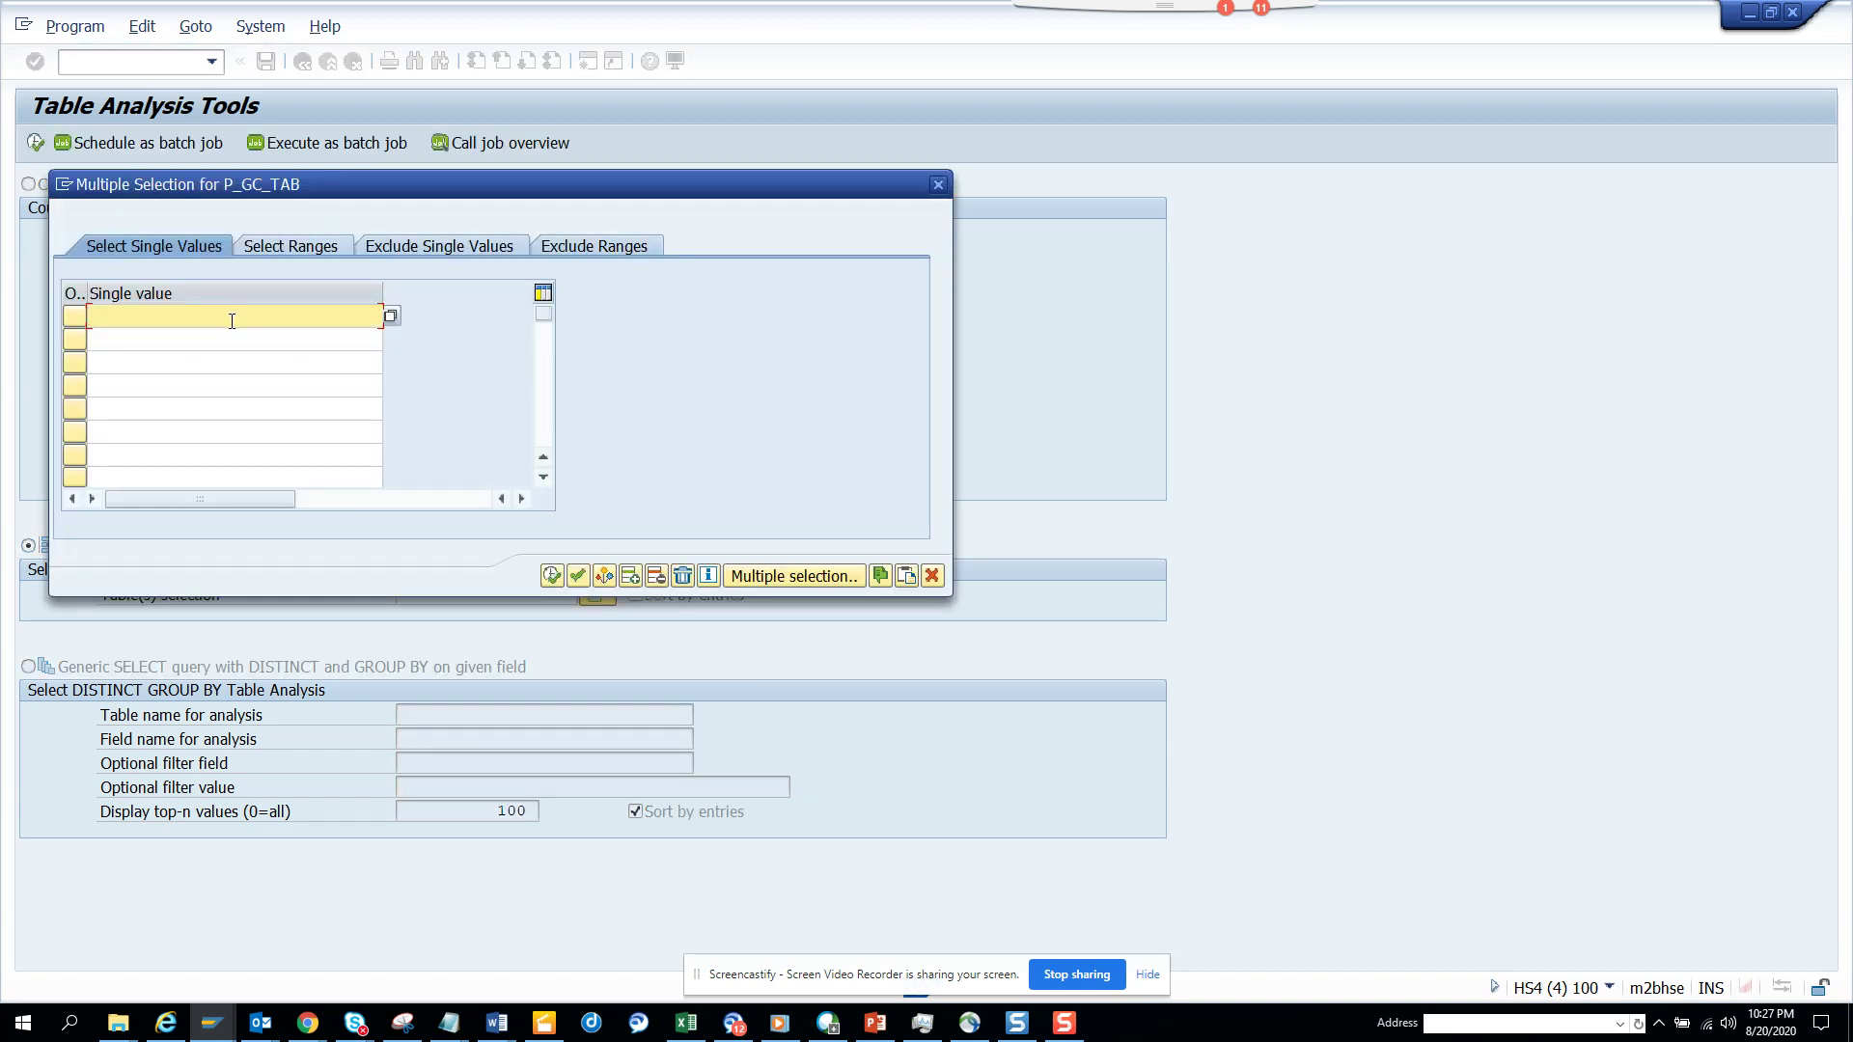
{"action": "type", "text": "ek"}
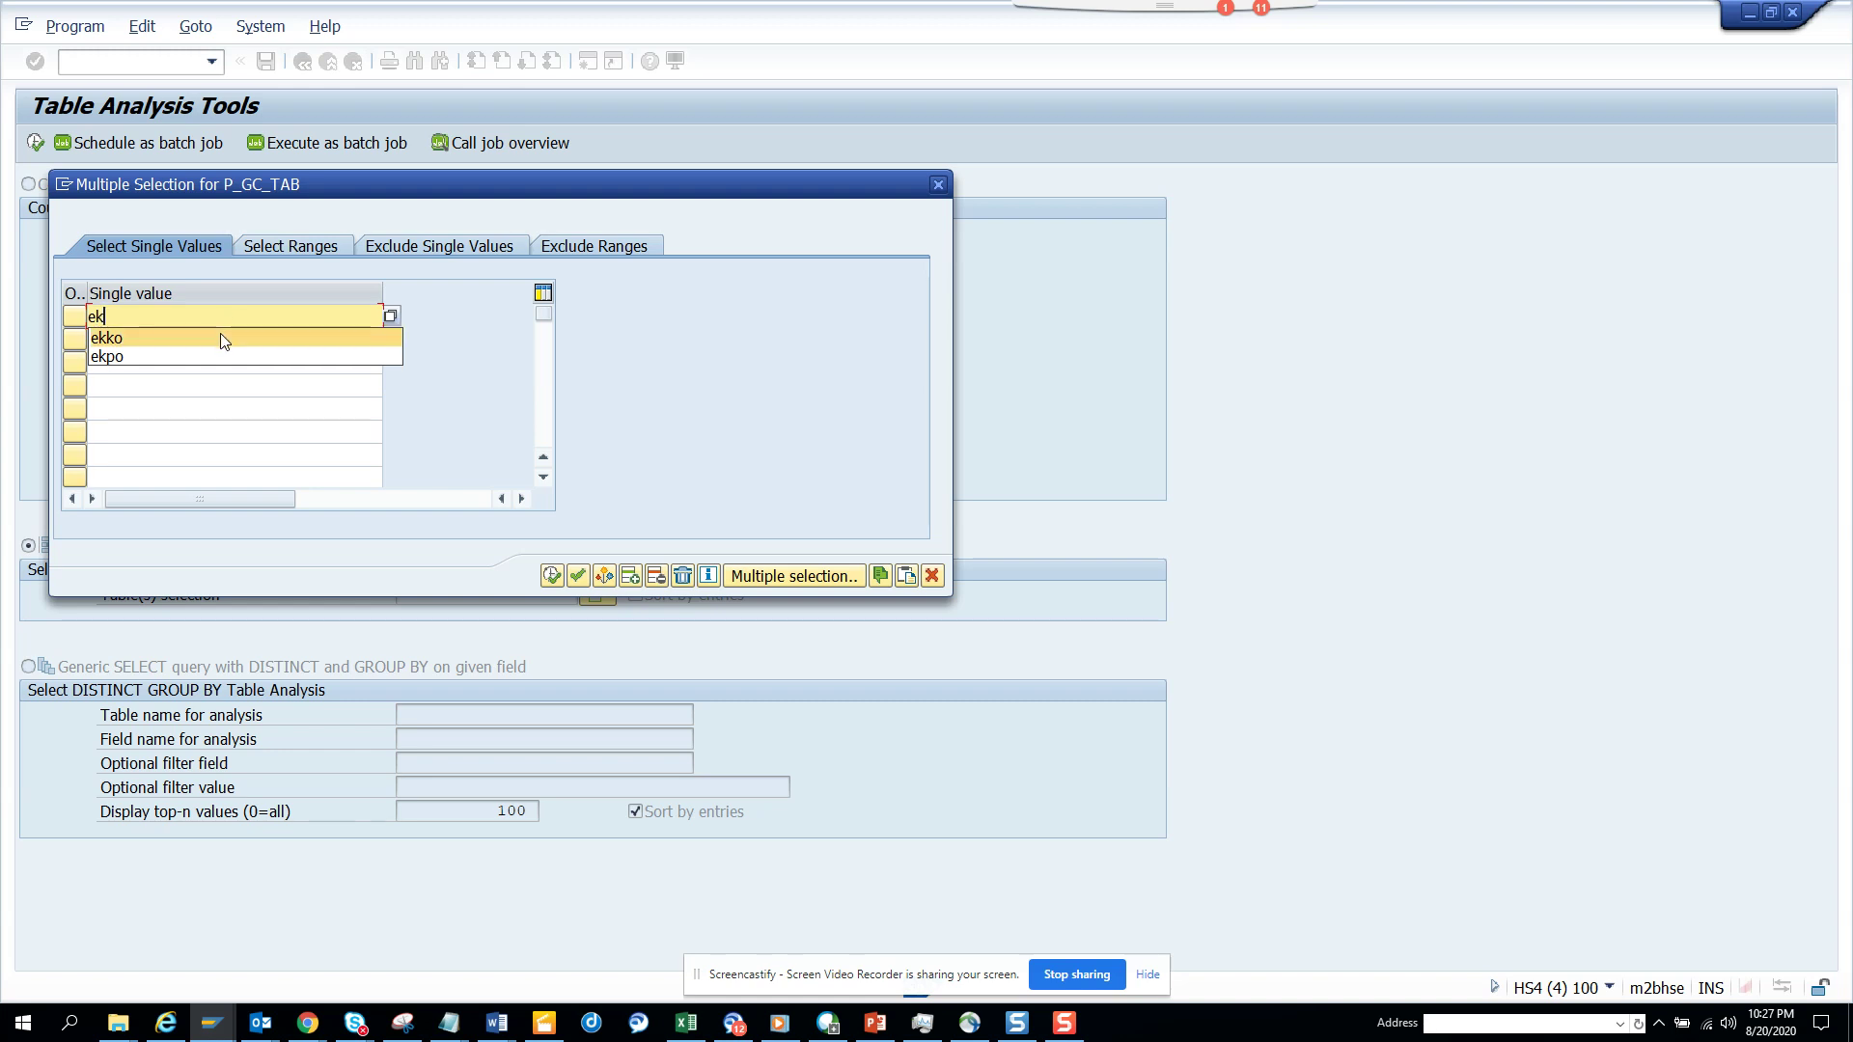
{"action": "left_click", "coordinate": [221, 340]}
{"action": "left_click", "coordinate": [220, 338]}
{"action": "type", "text": "ekpo"}
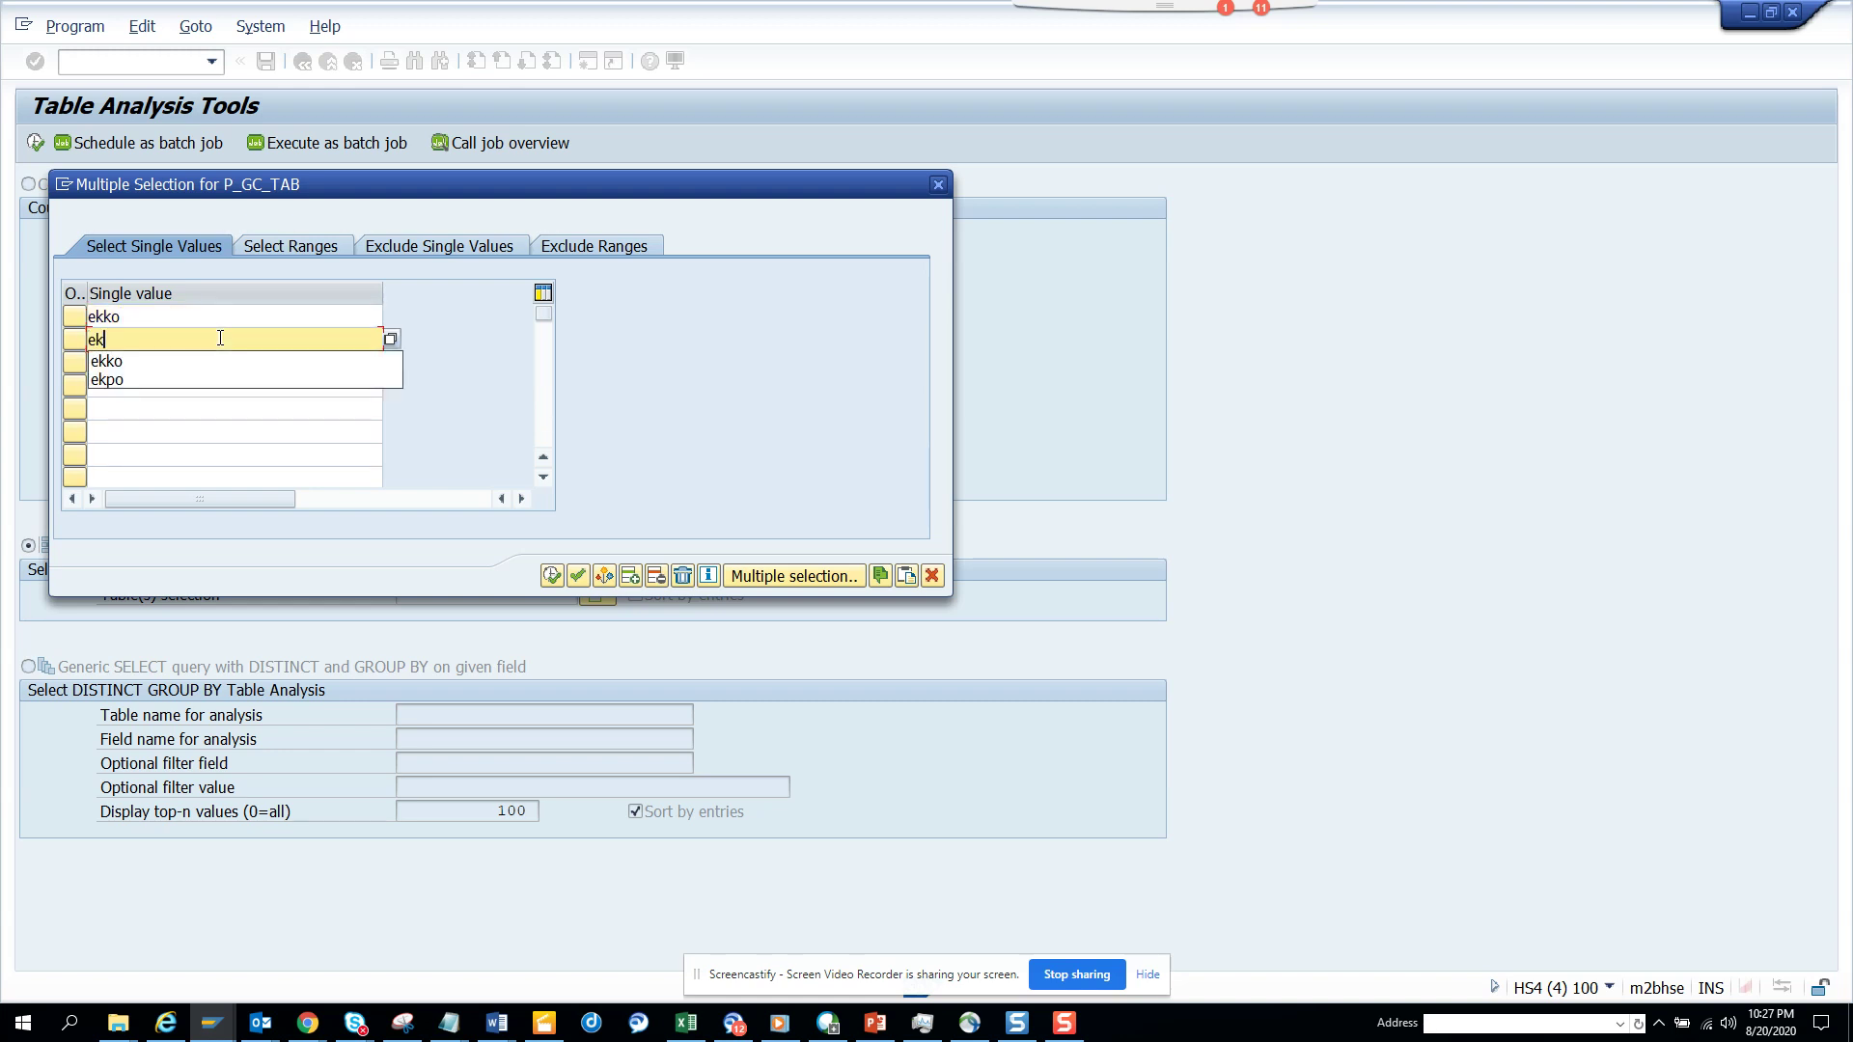
{"action": "left_click", "coordinate": [218, 361]}
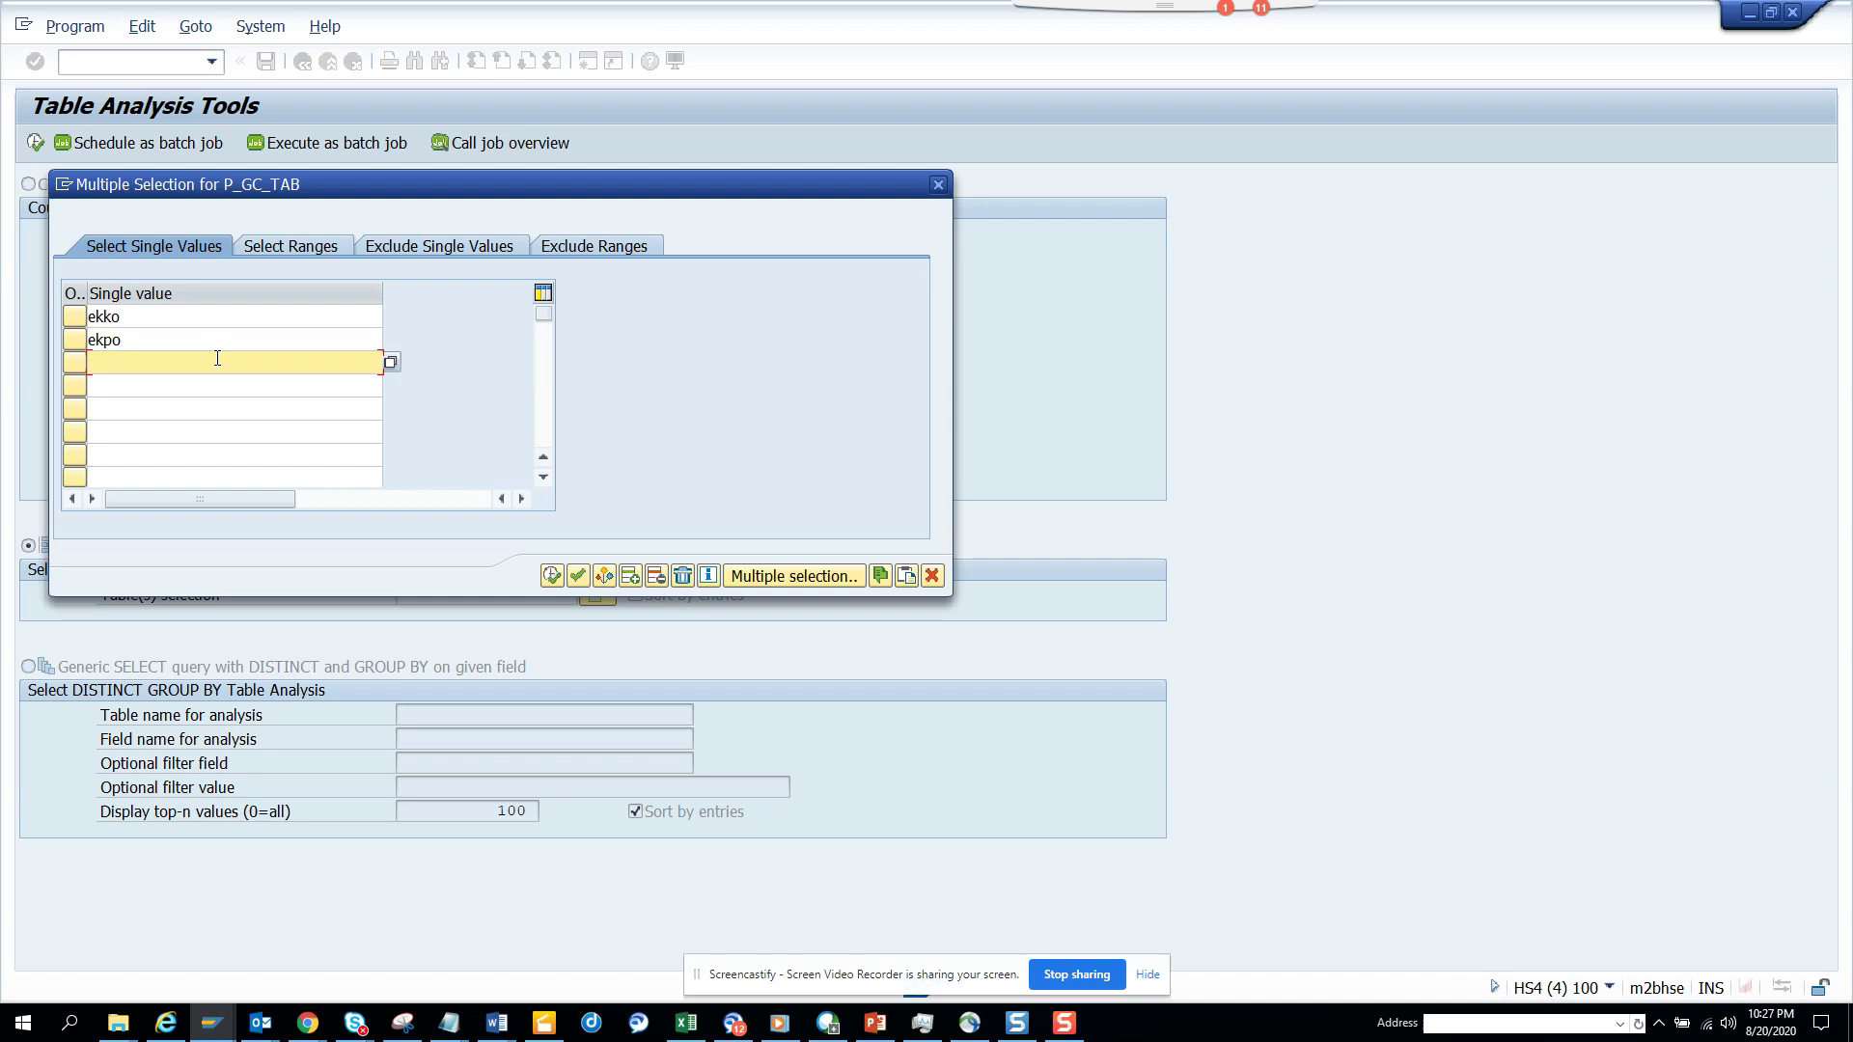
{"action": "type", "text": "ekbe"}
{"action": "left_click", "coordinate": [207, 389]}
{"action": "type", "text": "acdoca"}
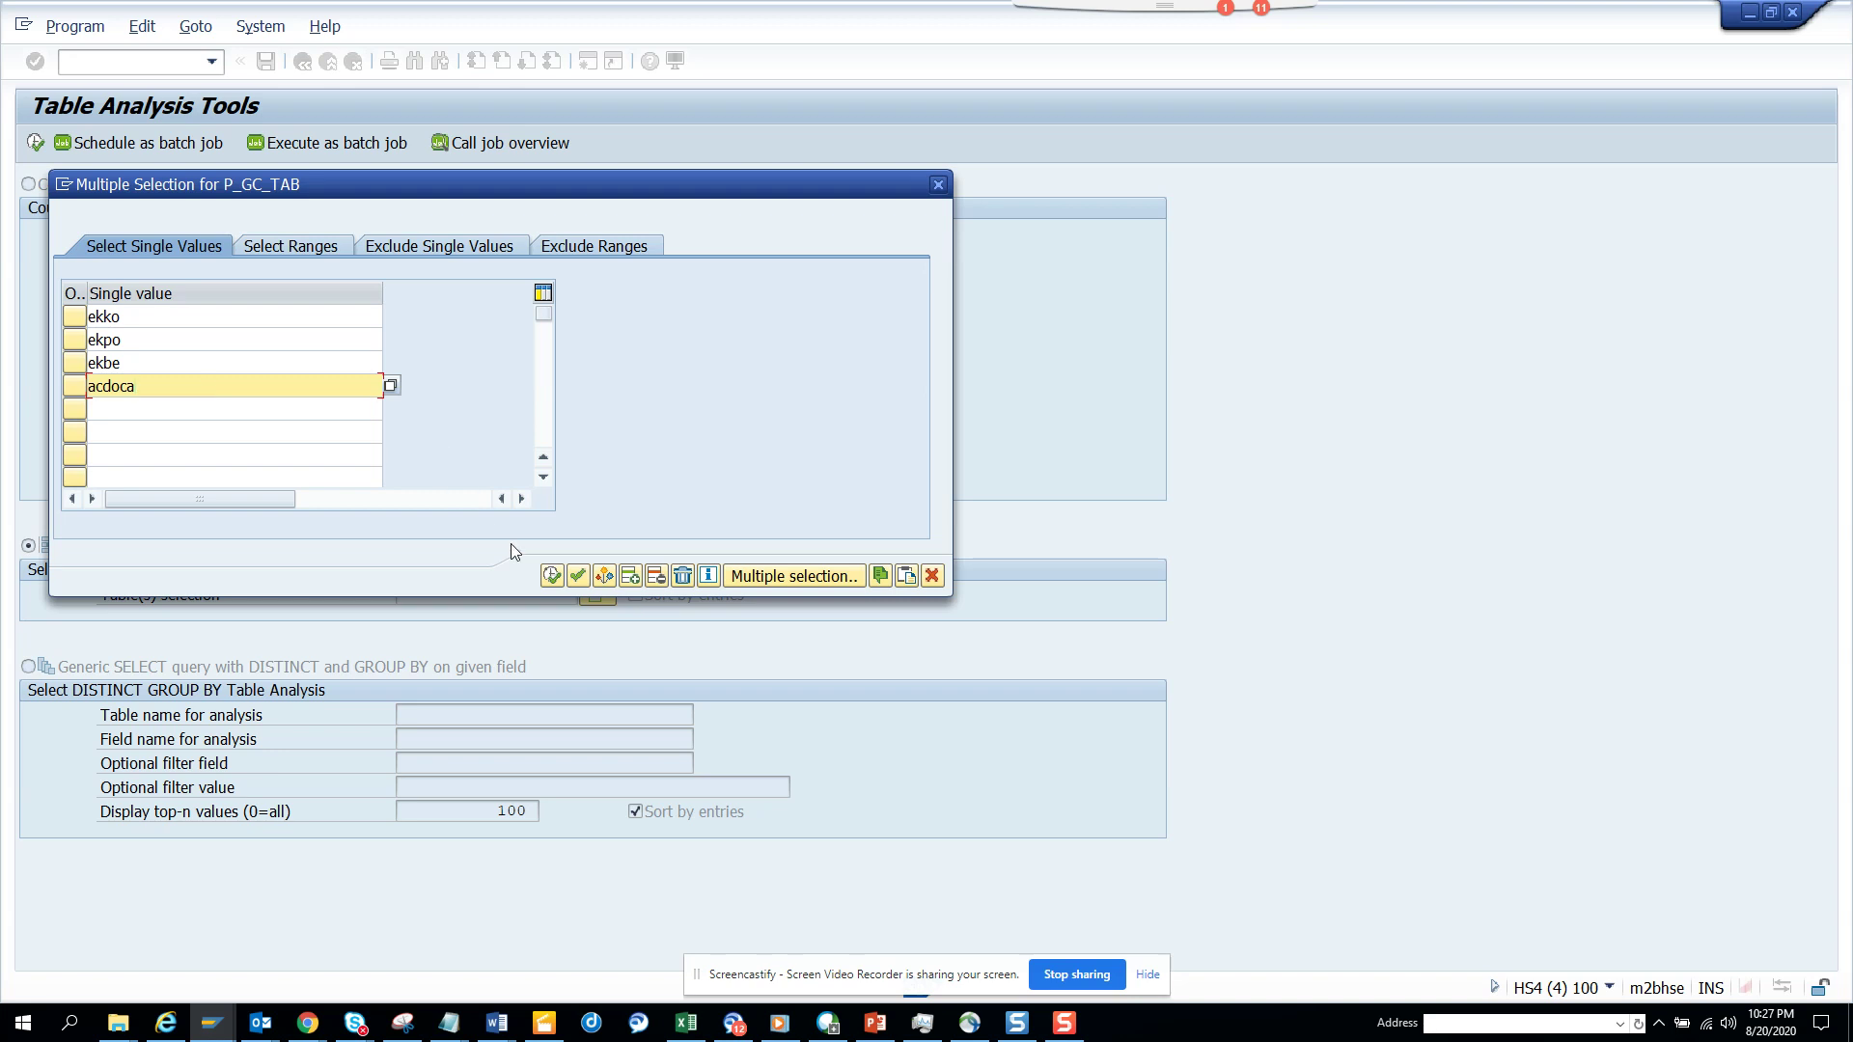
{"action": "left_click", "coordinate": [551, 575]}
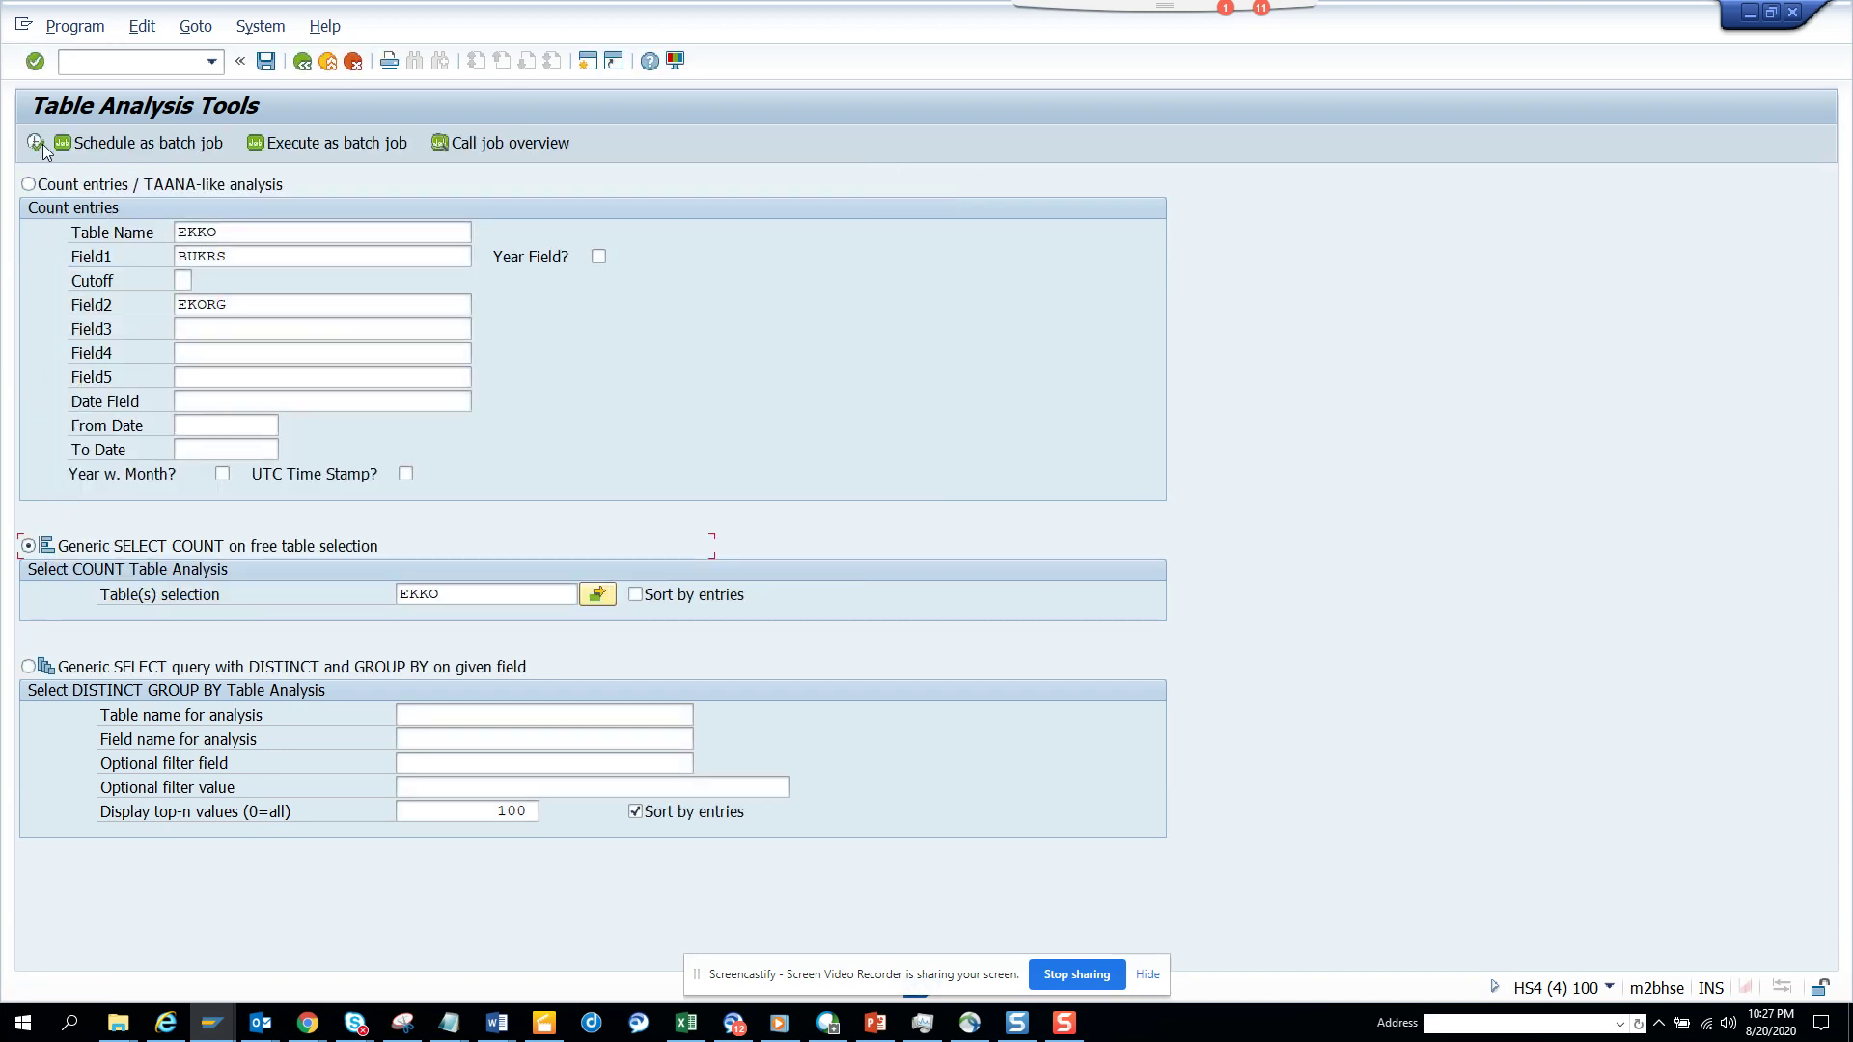
Count the four tables (52,185 entries, ACDOCA 50,399) and reopen the table selection list.
{"action": "left_click", "coordinate": [36, 143]}
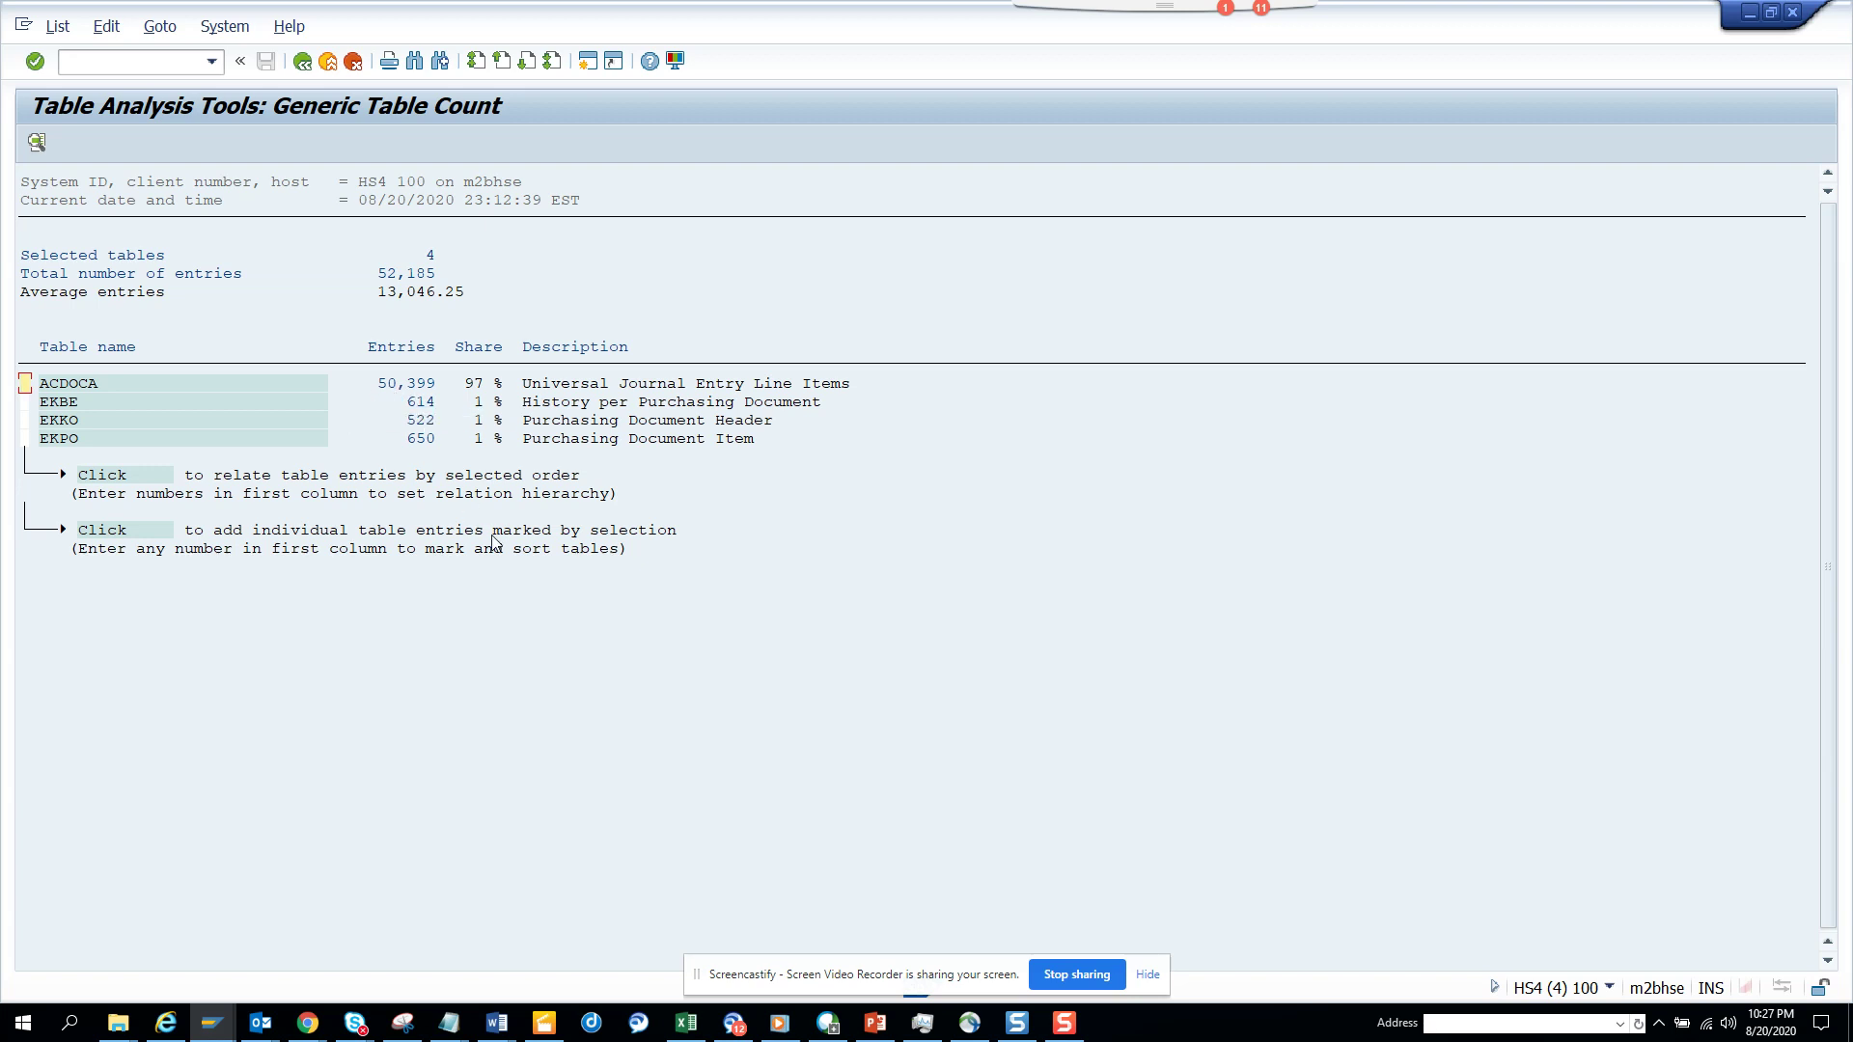
{"action": "left_click", "coordinate": [304, 67]}
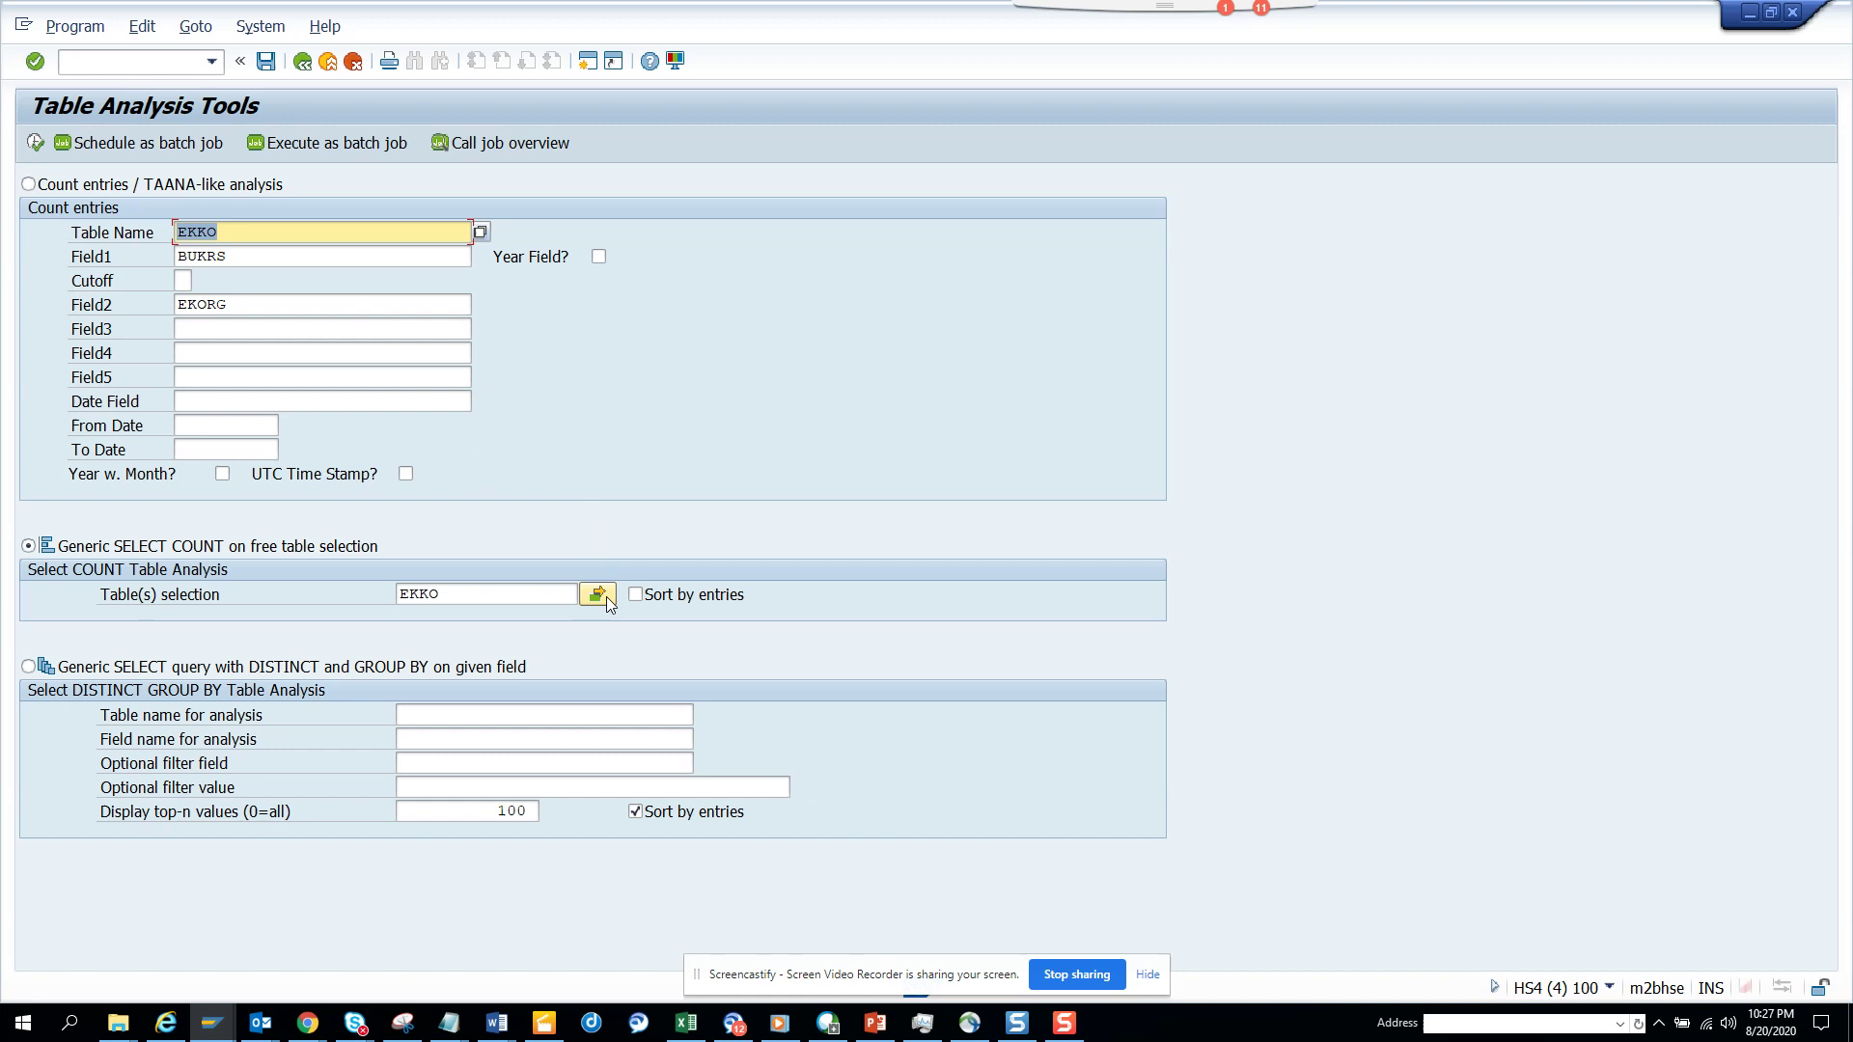
{"action": "left_click", "coordinate": [599, 596]}
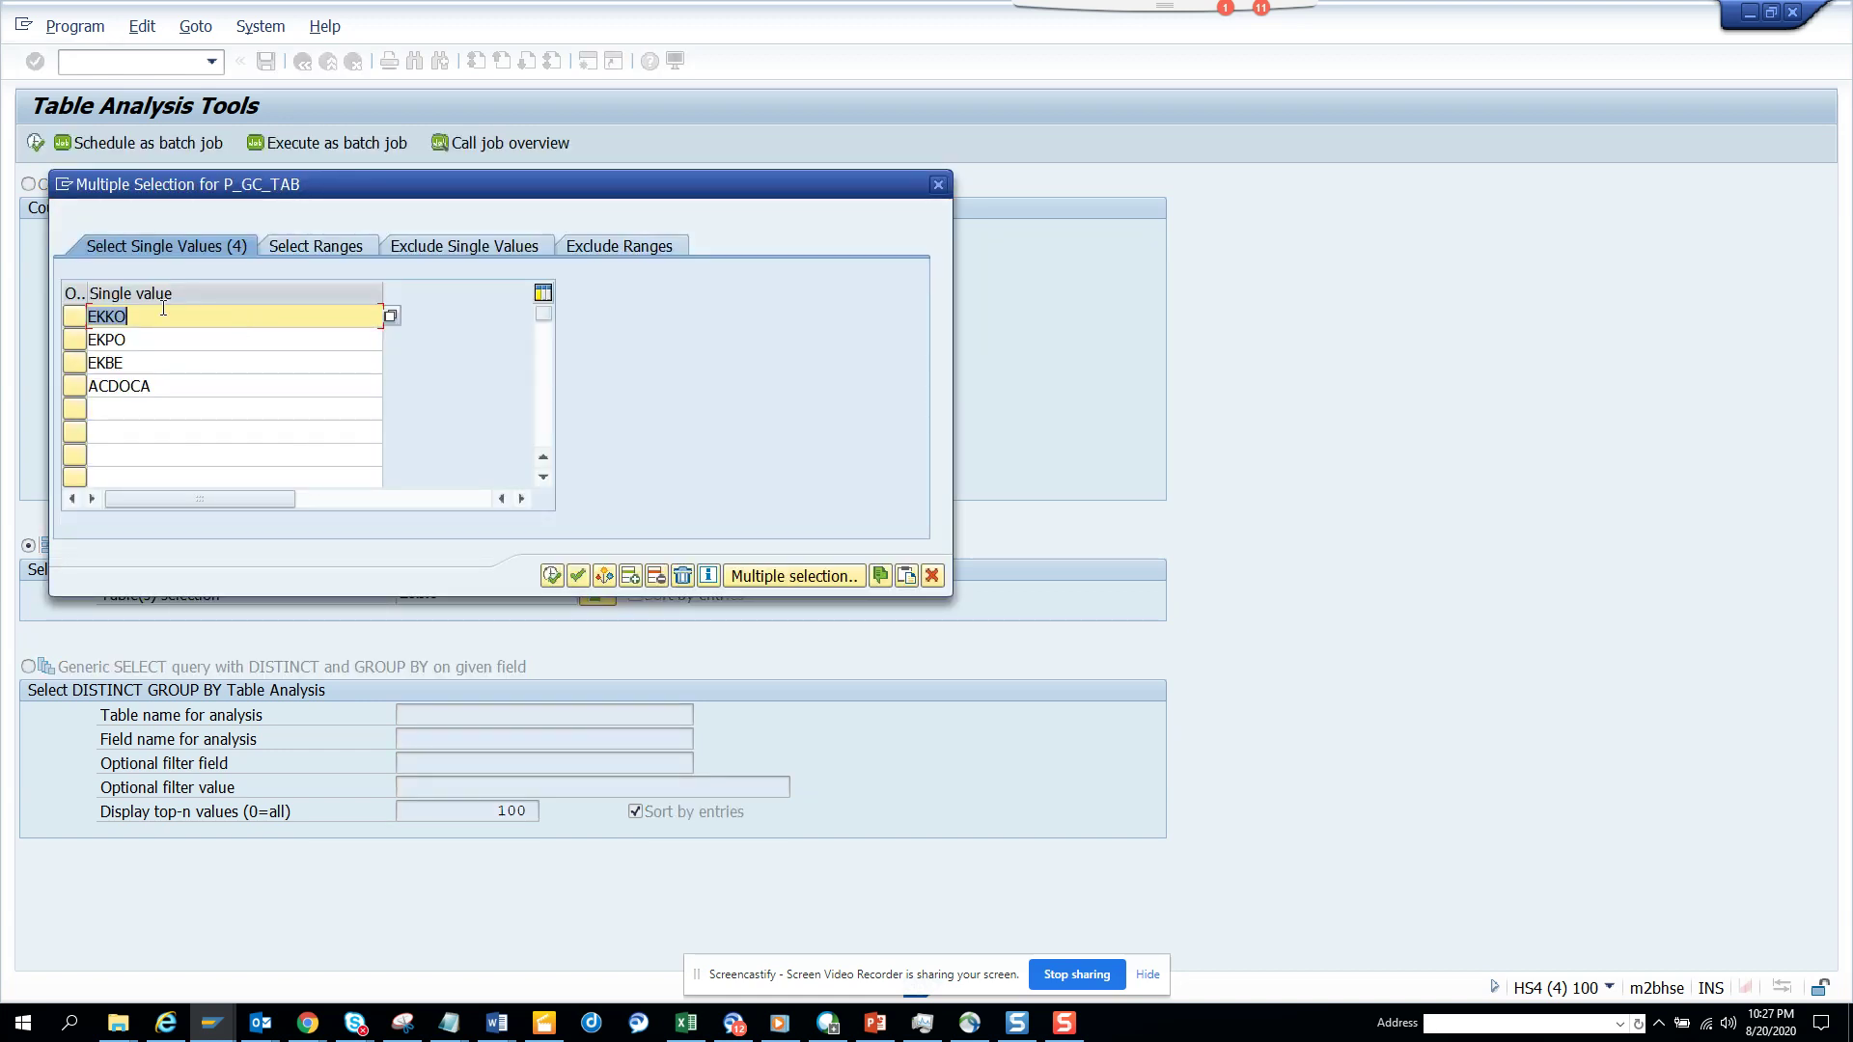
Clear all four table names from the multiple selection list.
{"action": "left_click", "coordinate": [152, 363]}
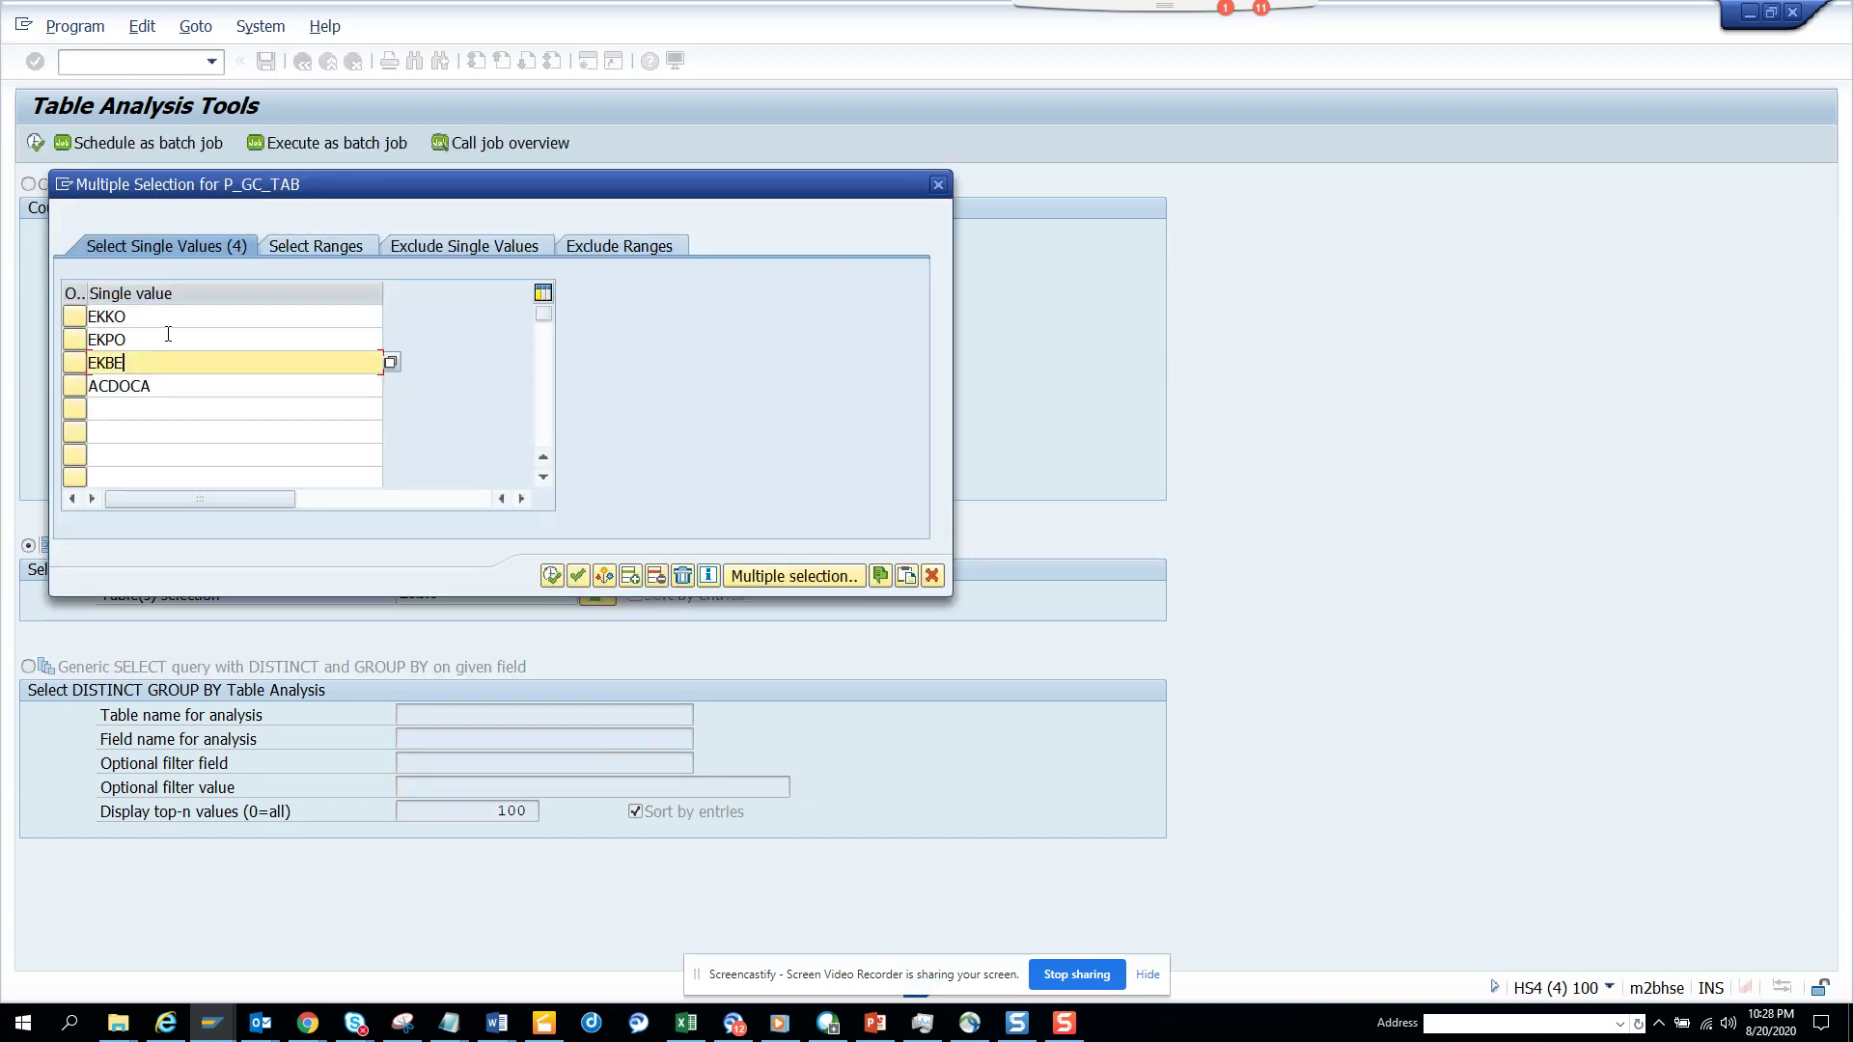
{"action": "left_click", "coordinate": [193, 313]}
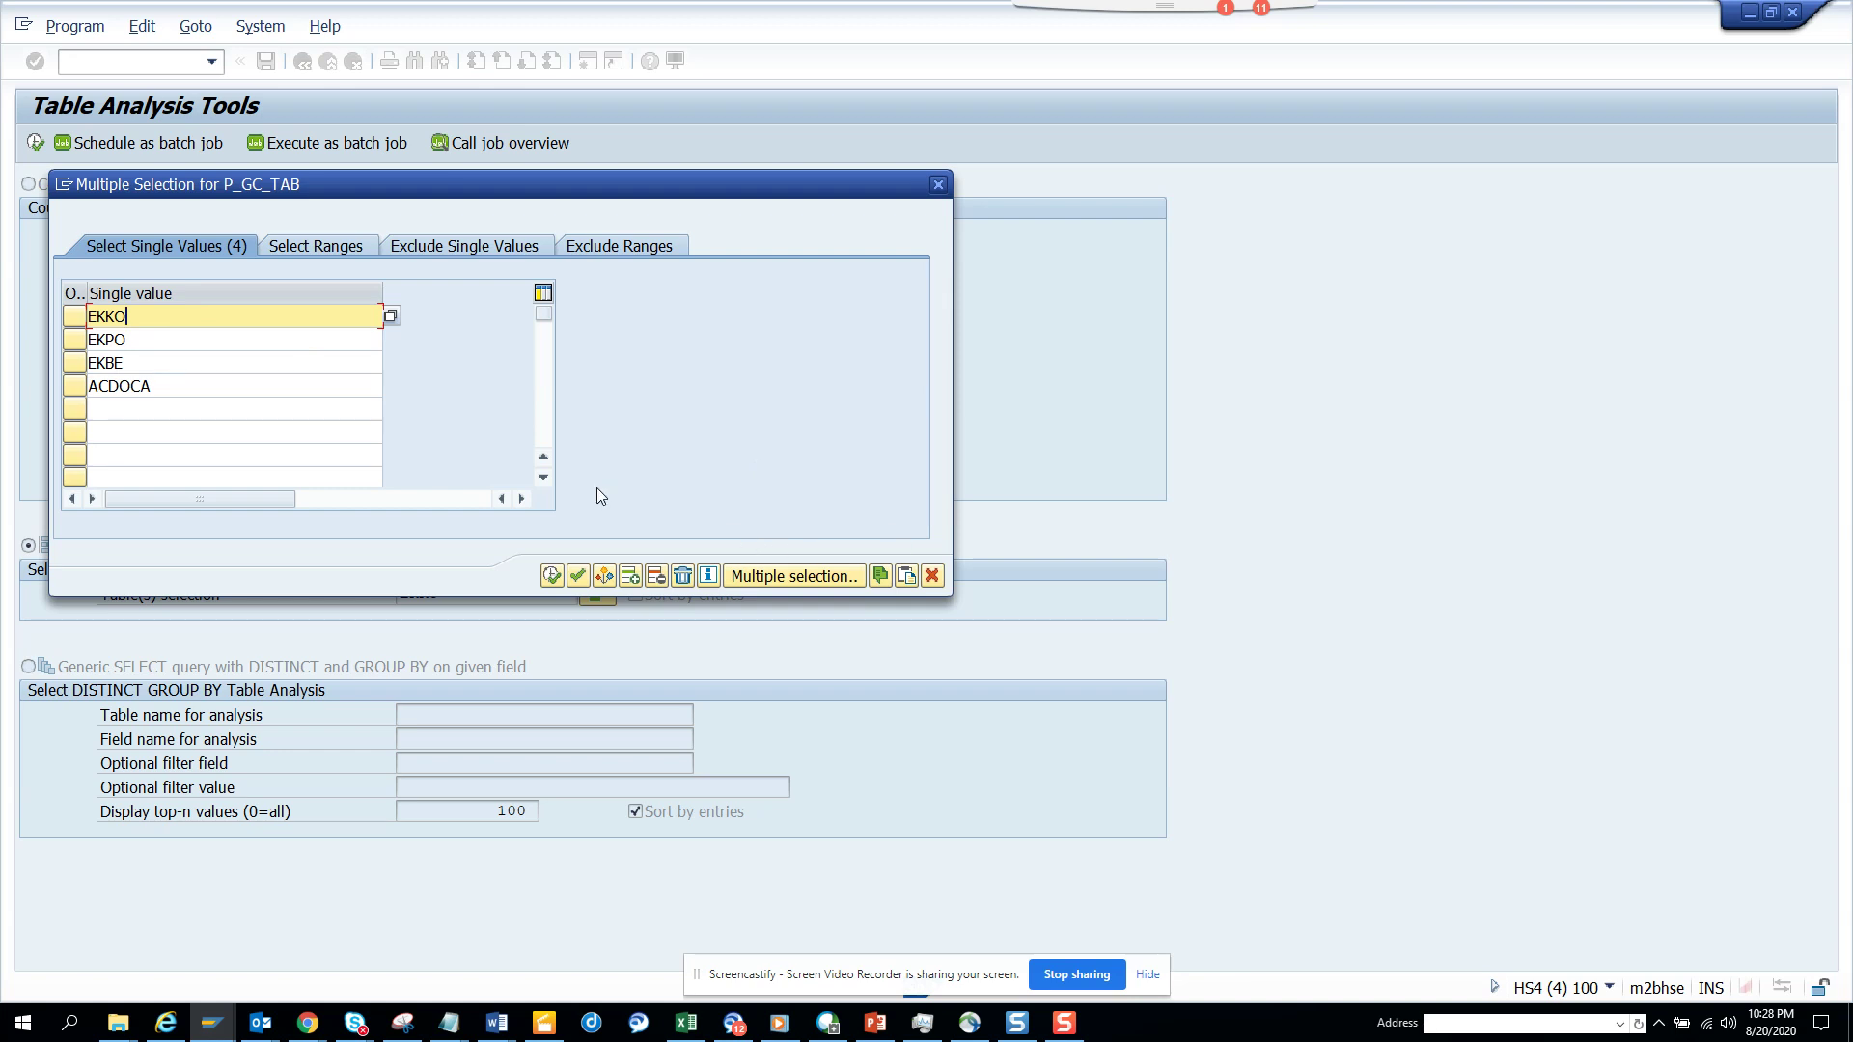
{"action": "double_click", "coordinate": [189, 386]}
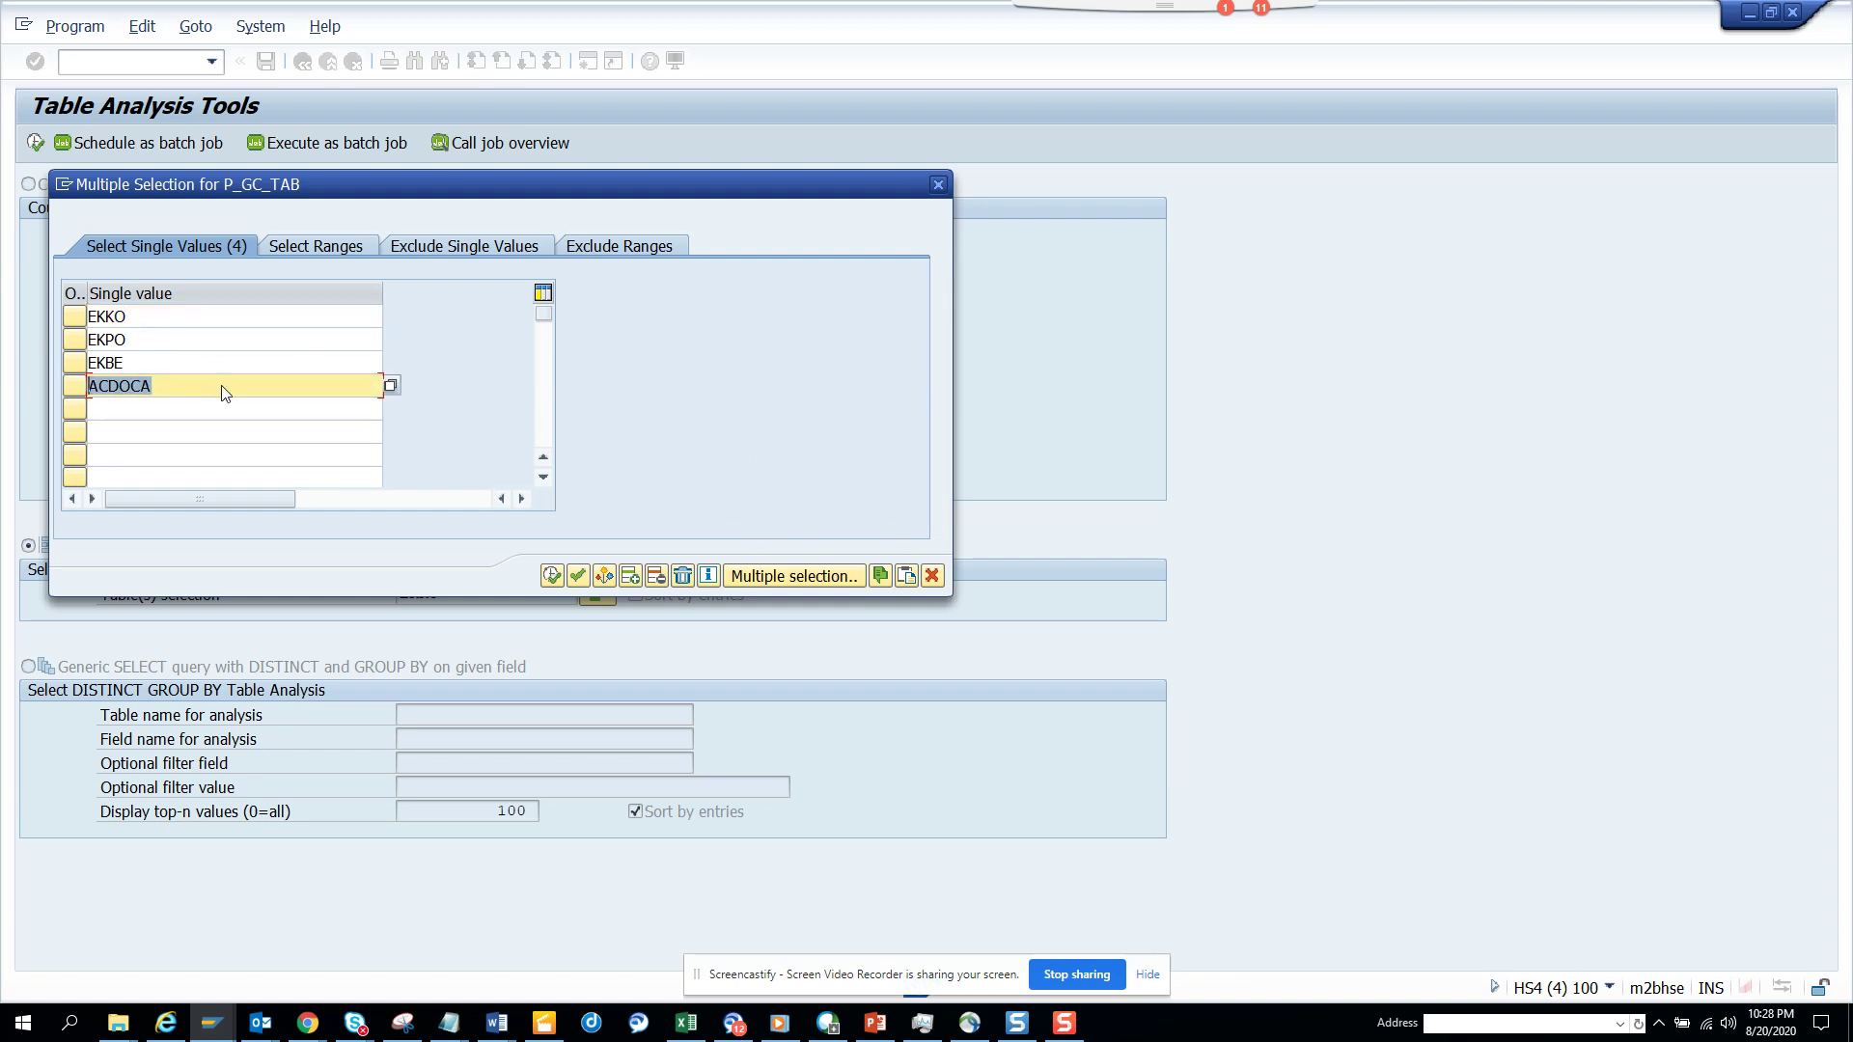
{"action": "left_click", "coordinate": [686, 582]}
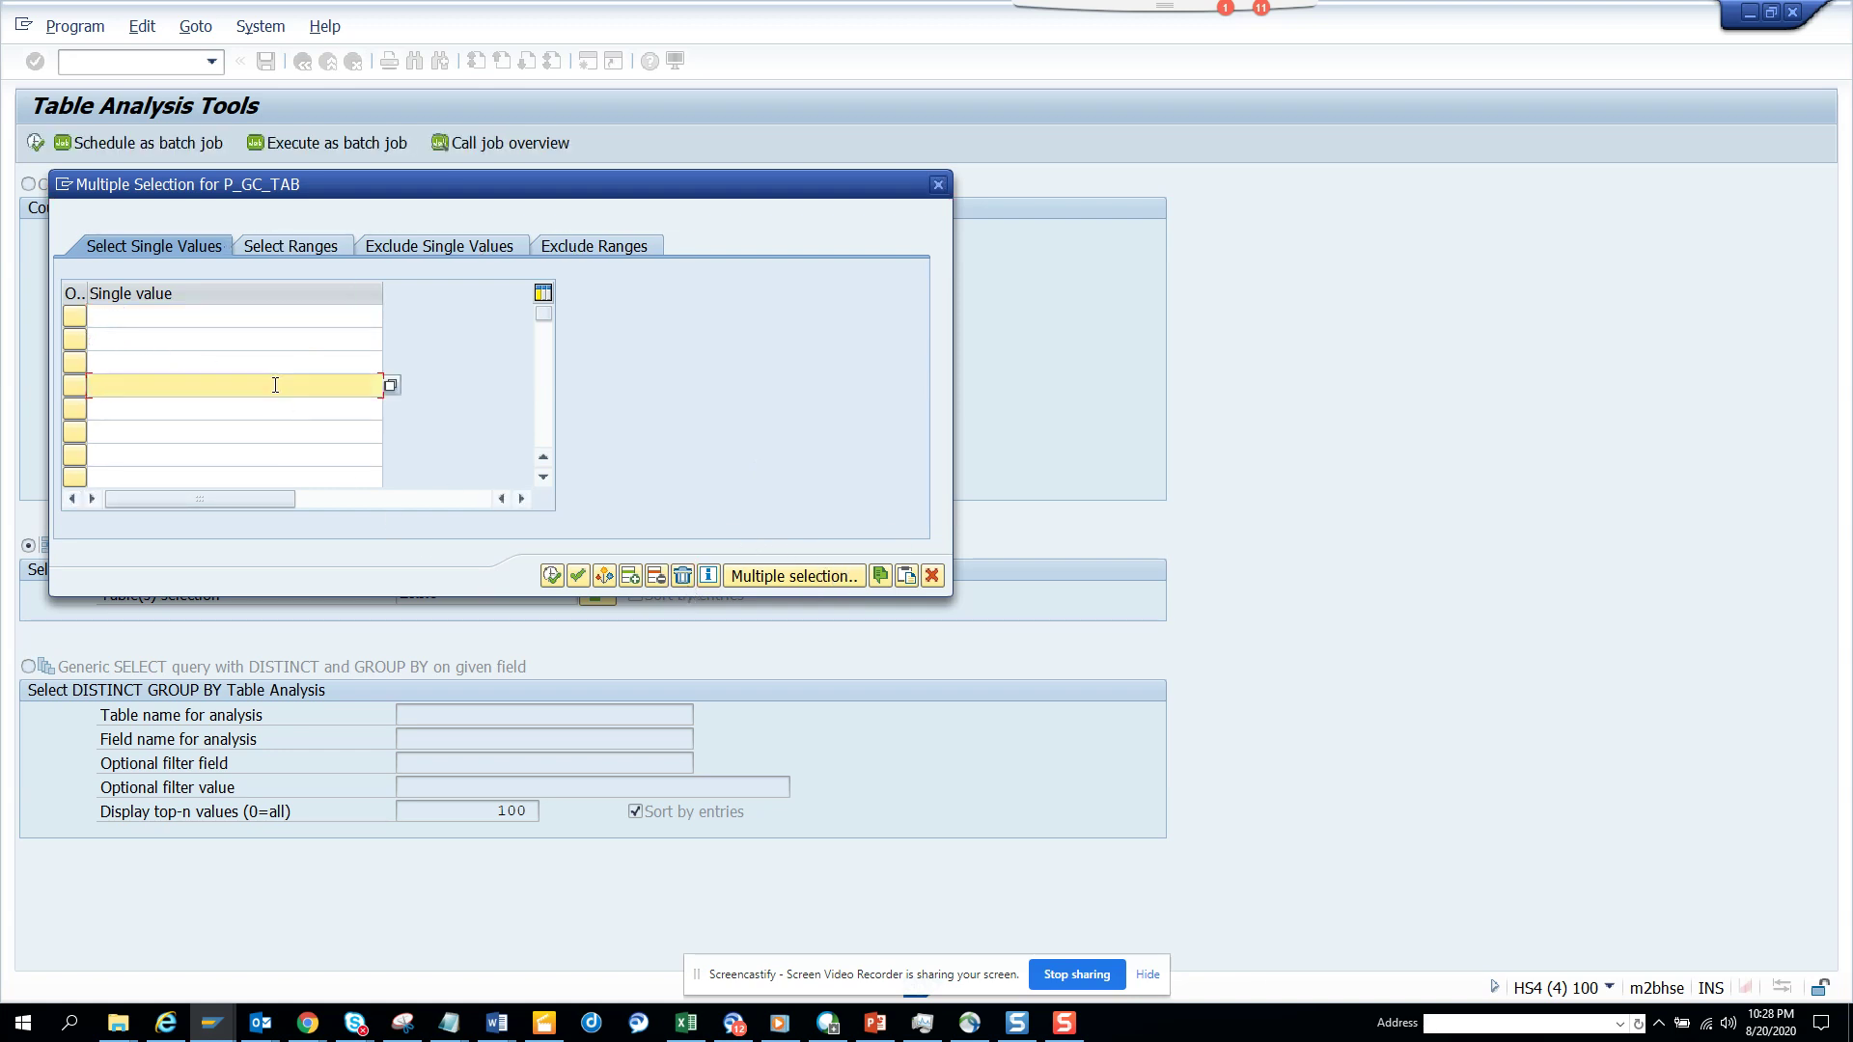
Enter bseg and acdoca and count them: 61,078 entries, BSEG 10,679.
{"action": "left_click", "coordinate": [155, 318]}
{"action": "type", "text": "bseg"}
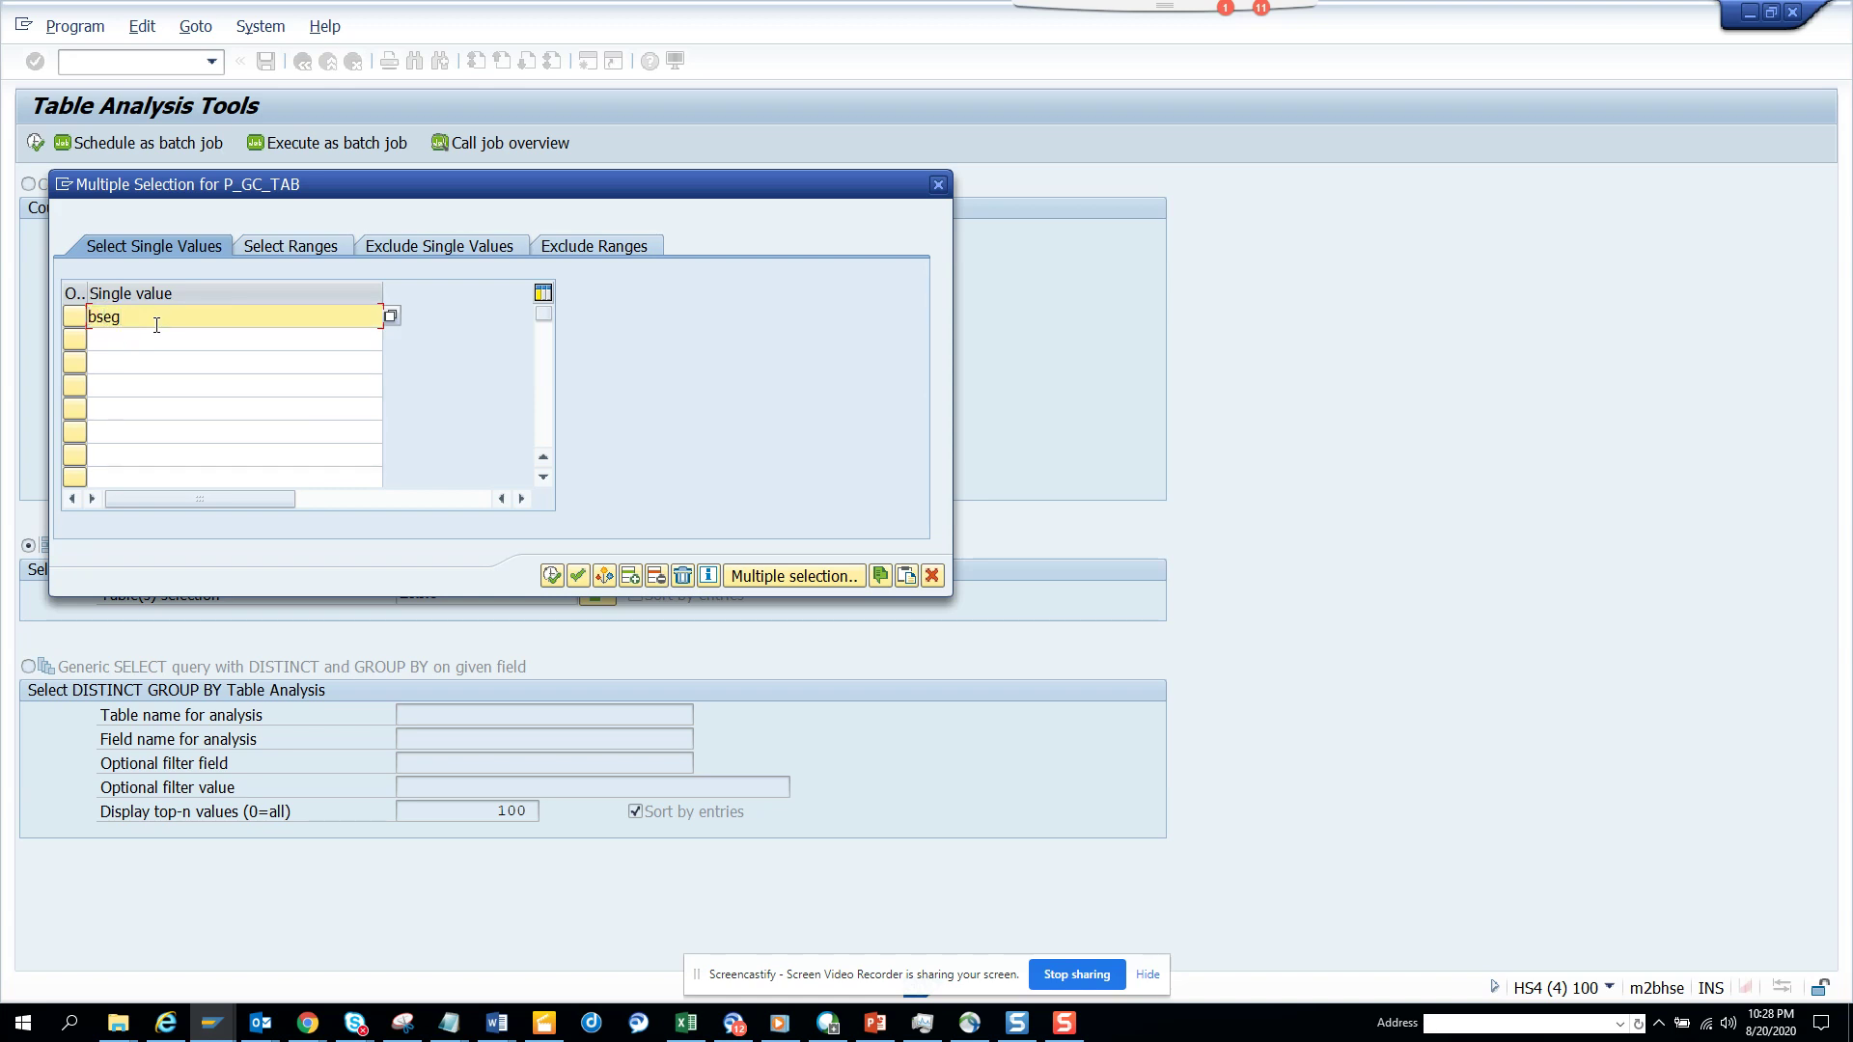
{"action": "left_click", "coordinate": [169, 338]}
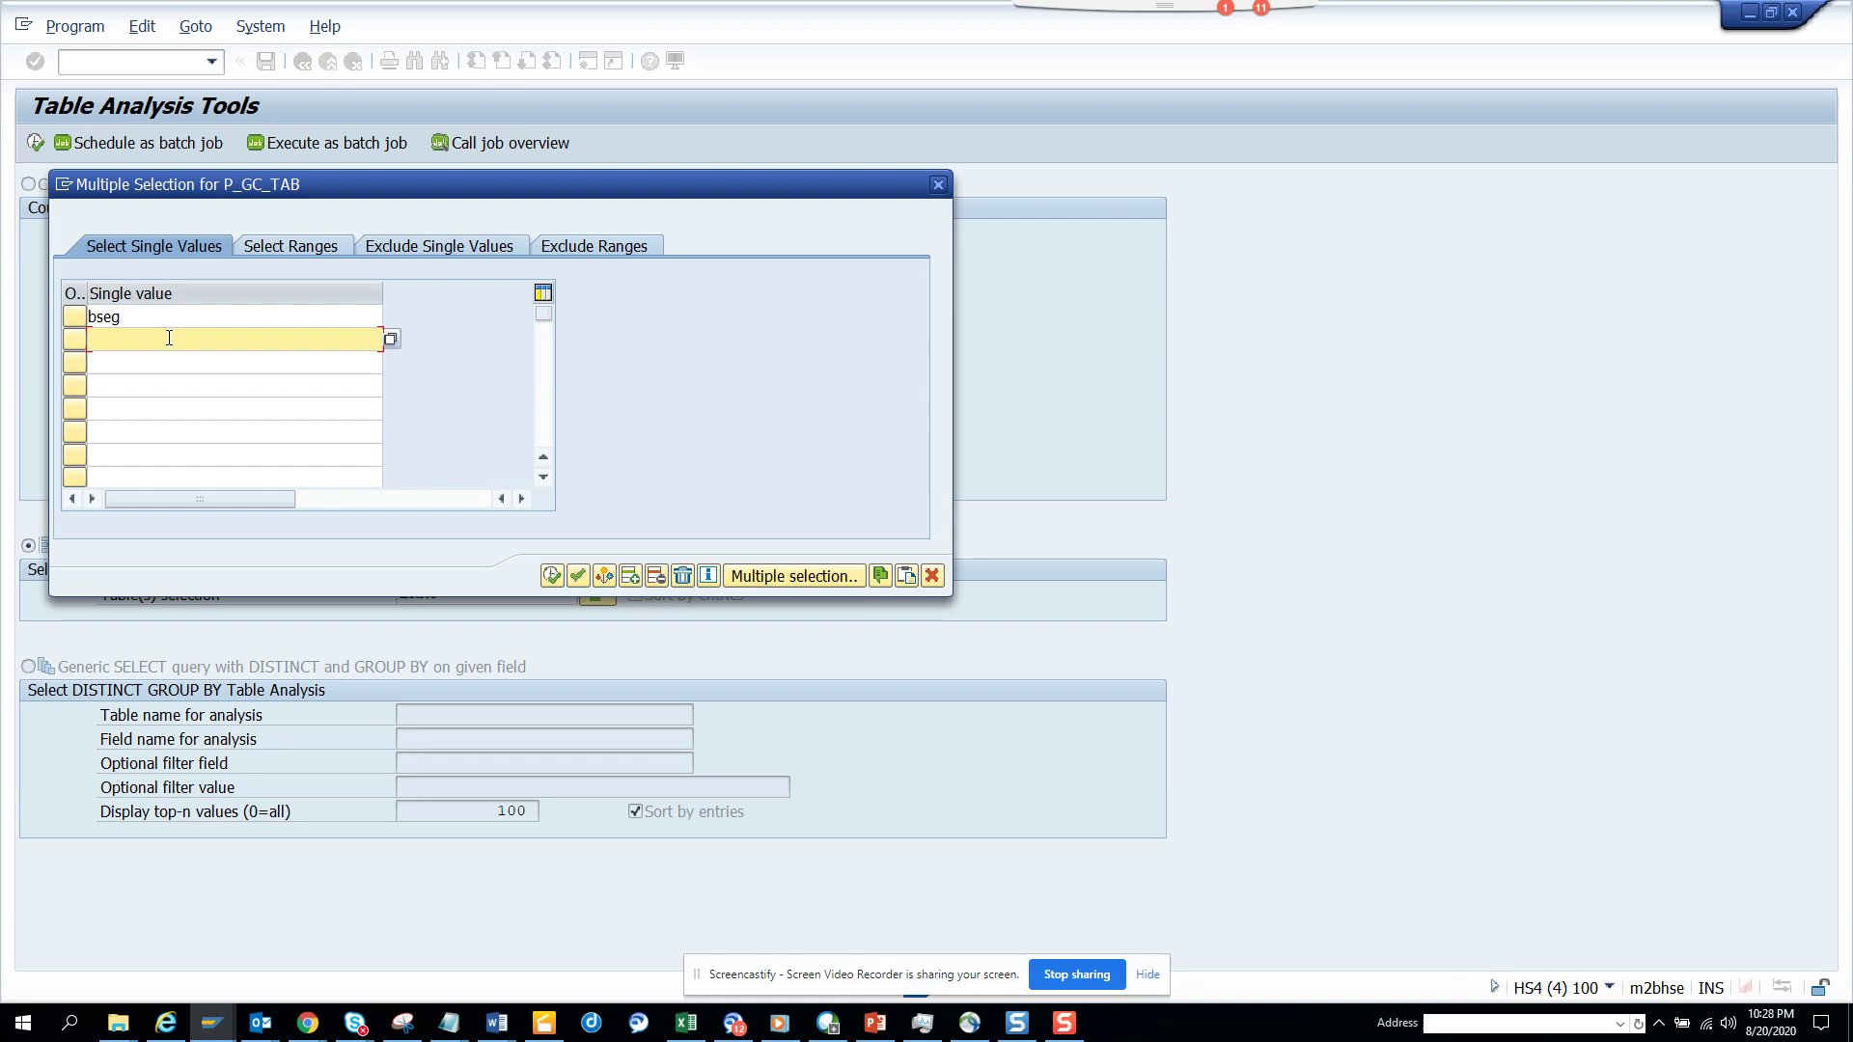
{"action": "type", "text": "acdoca"}
{"action": "left_click", "coordinate": [577, 576]}
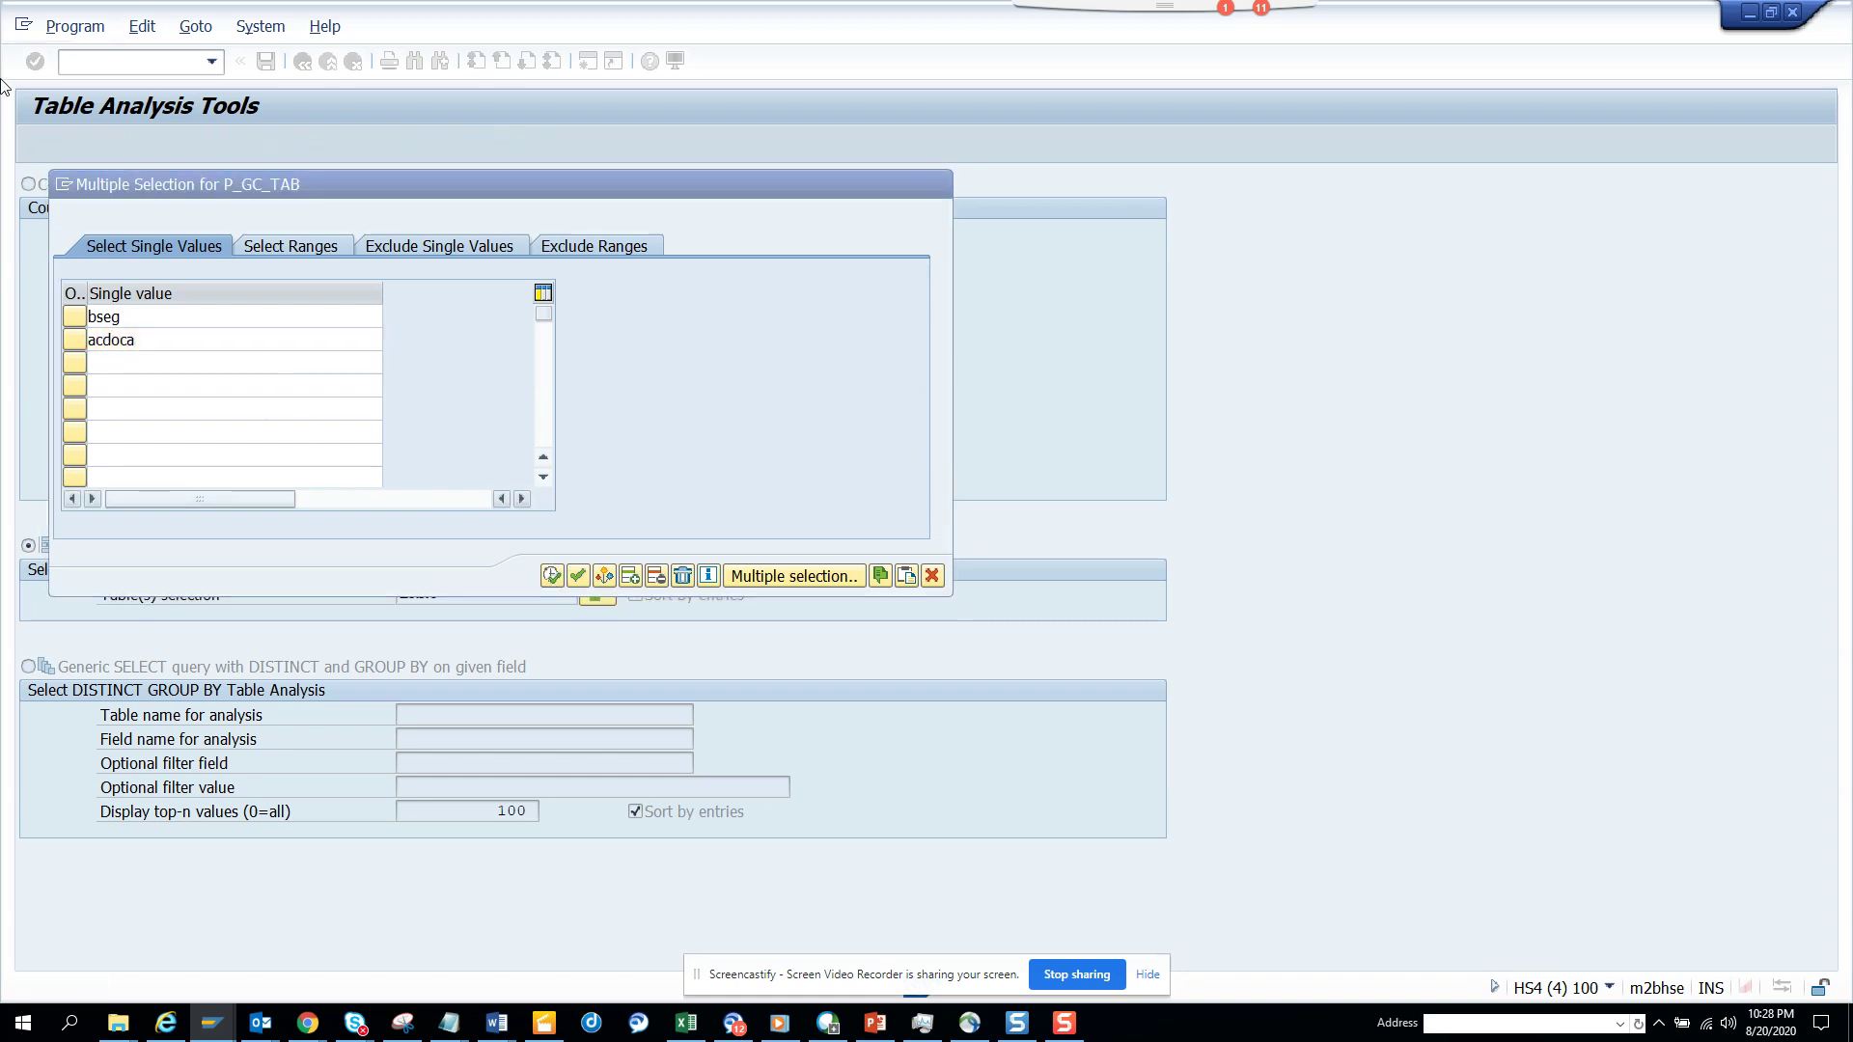
{"action": "left_click", "coordinate": [44, 143]}
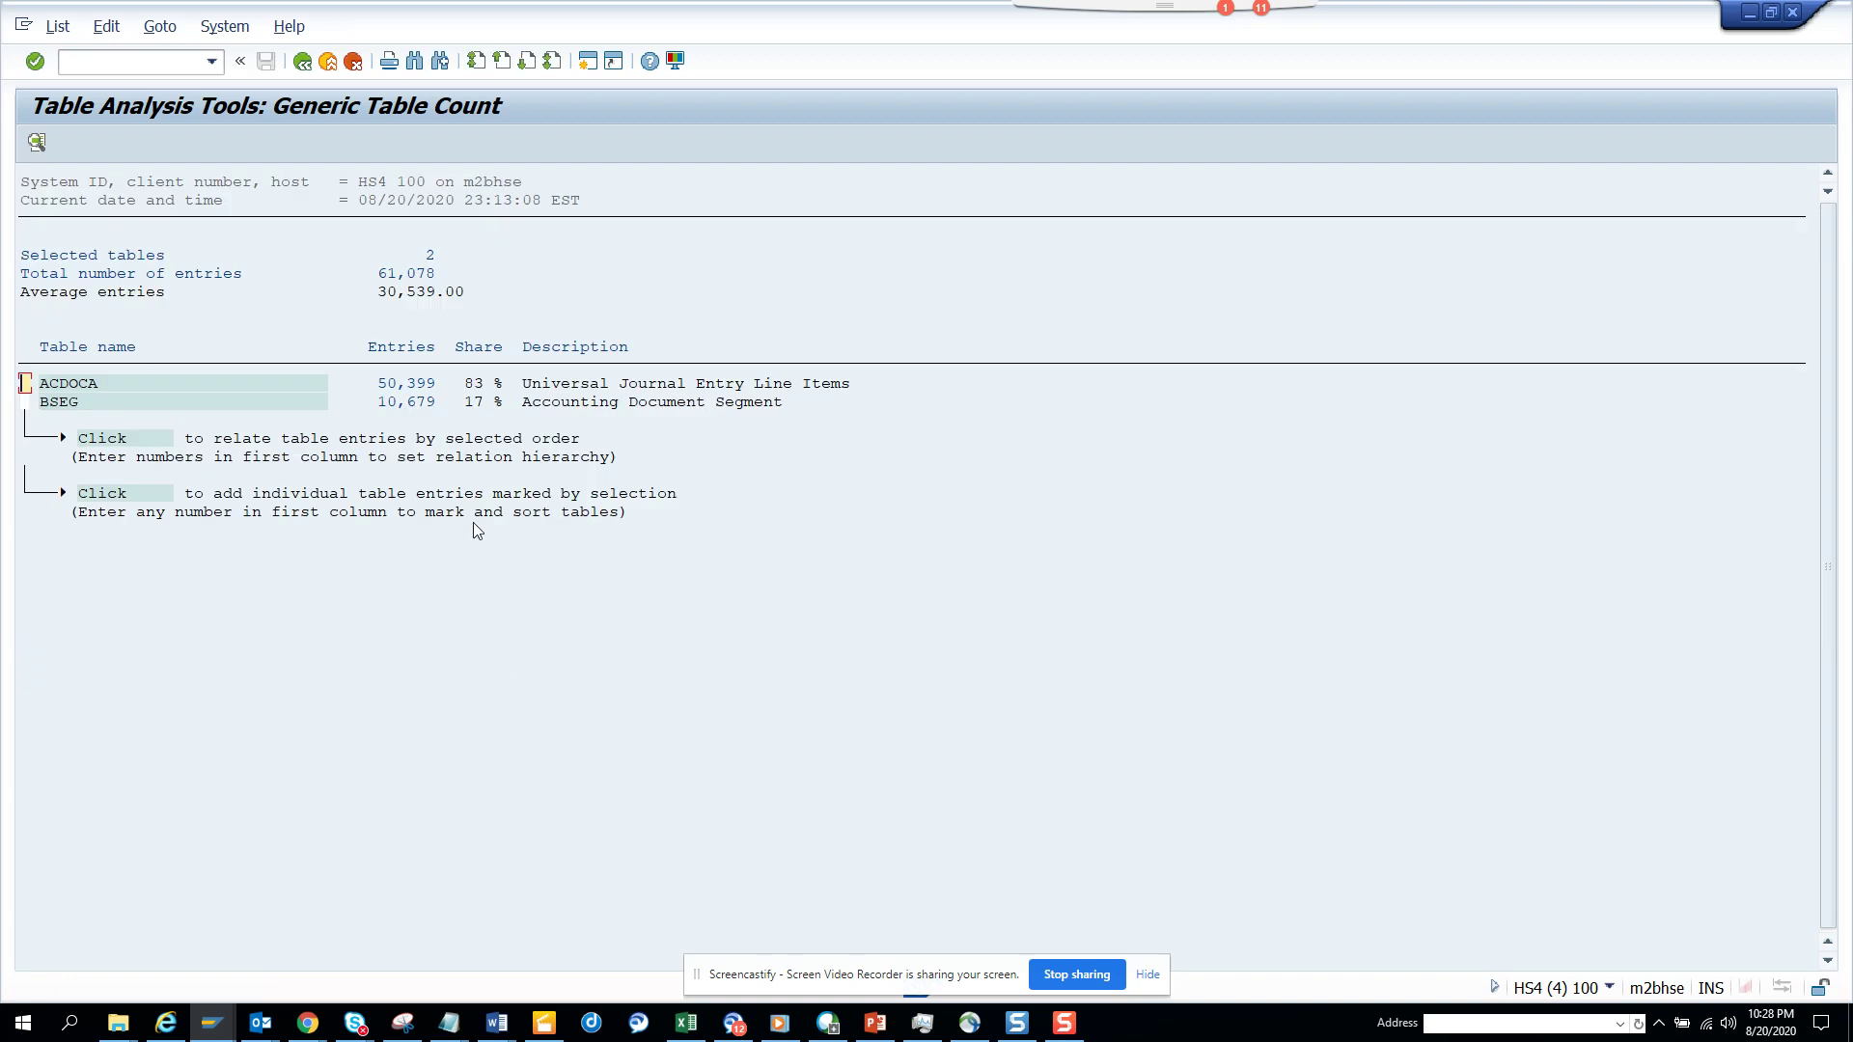
{"action": "left_click", "coordinate": [305, 67]}
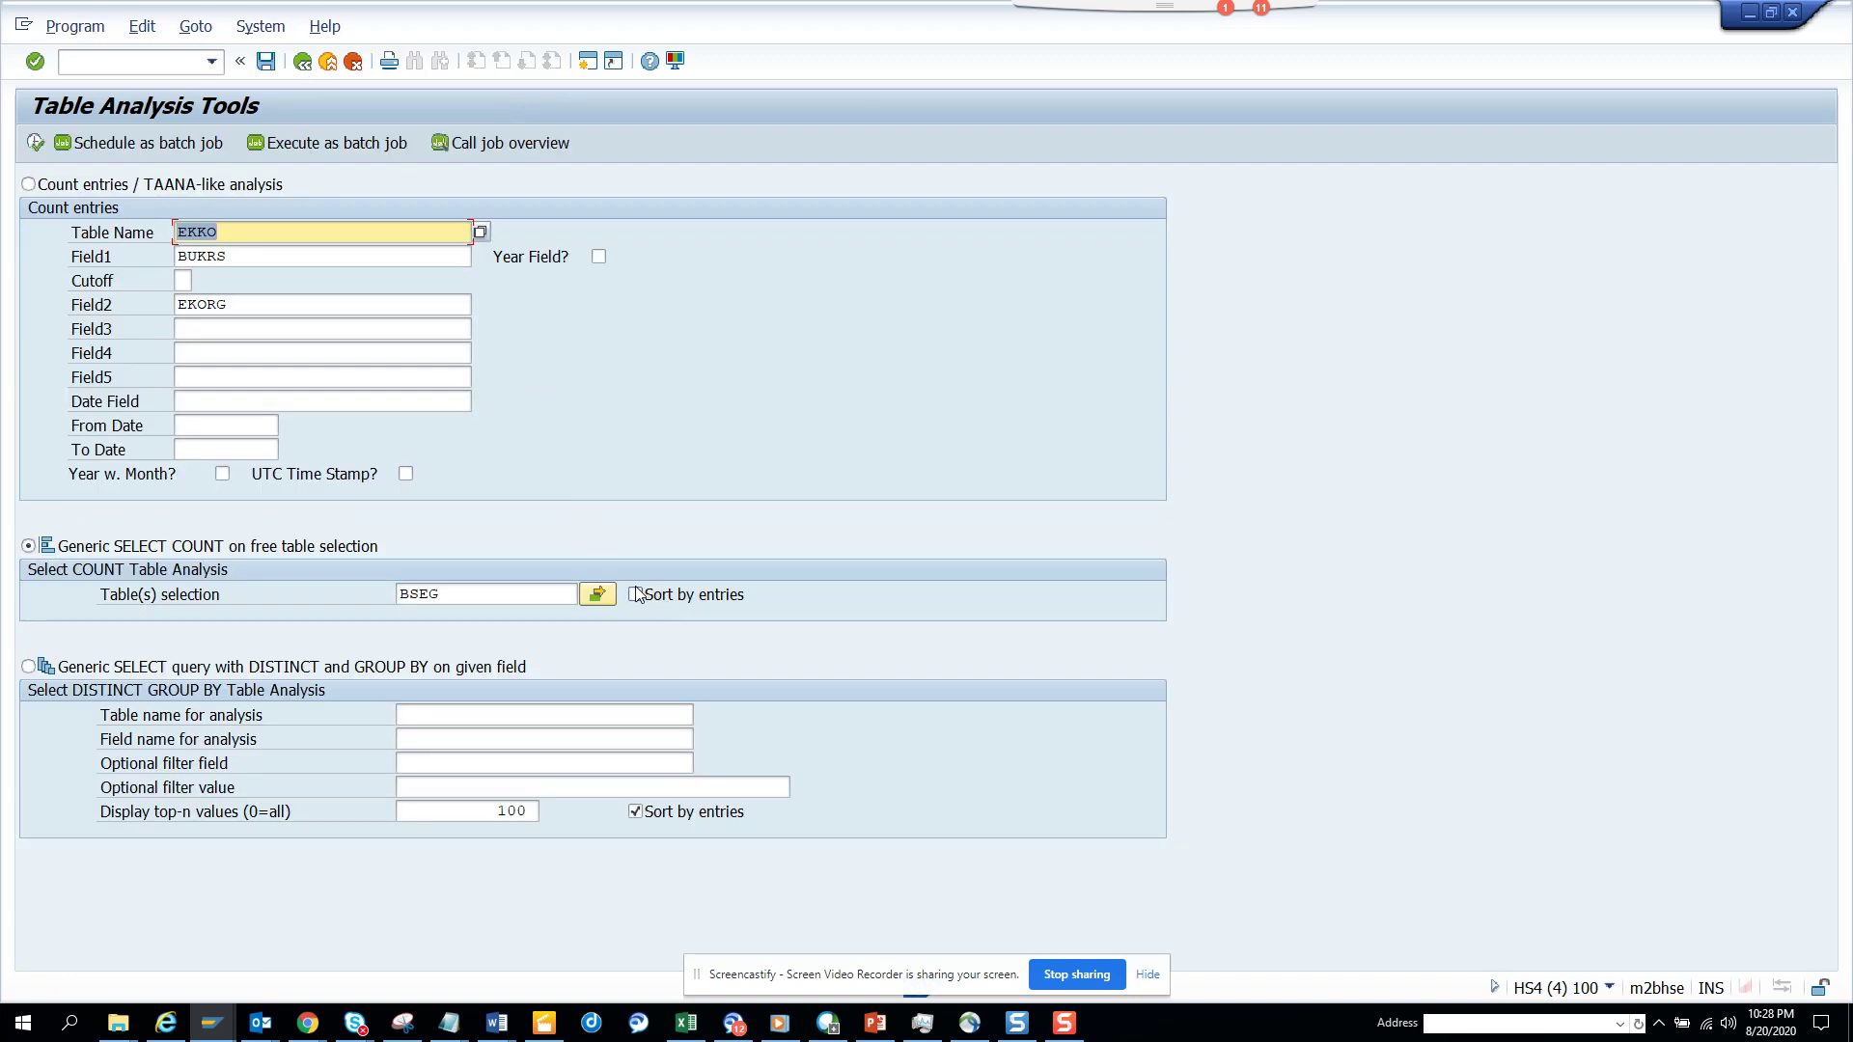
Replace the table list with the single pattern AC* and run the count, which ends cancelled.
{"action": "left_click", "coordinate": [597, 594]}
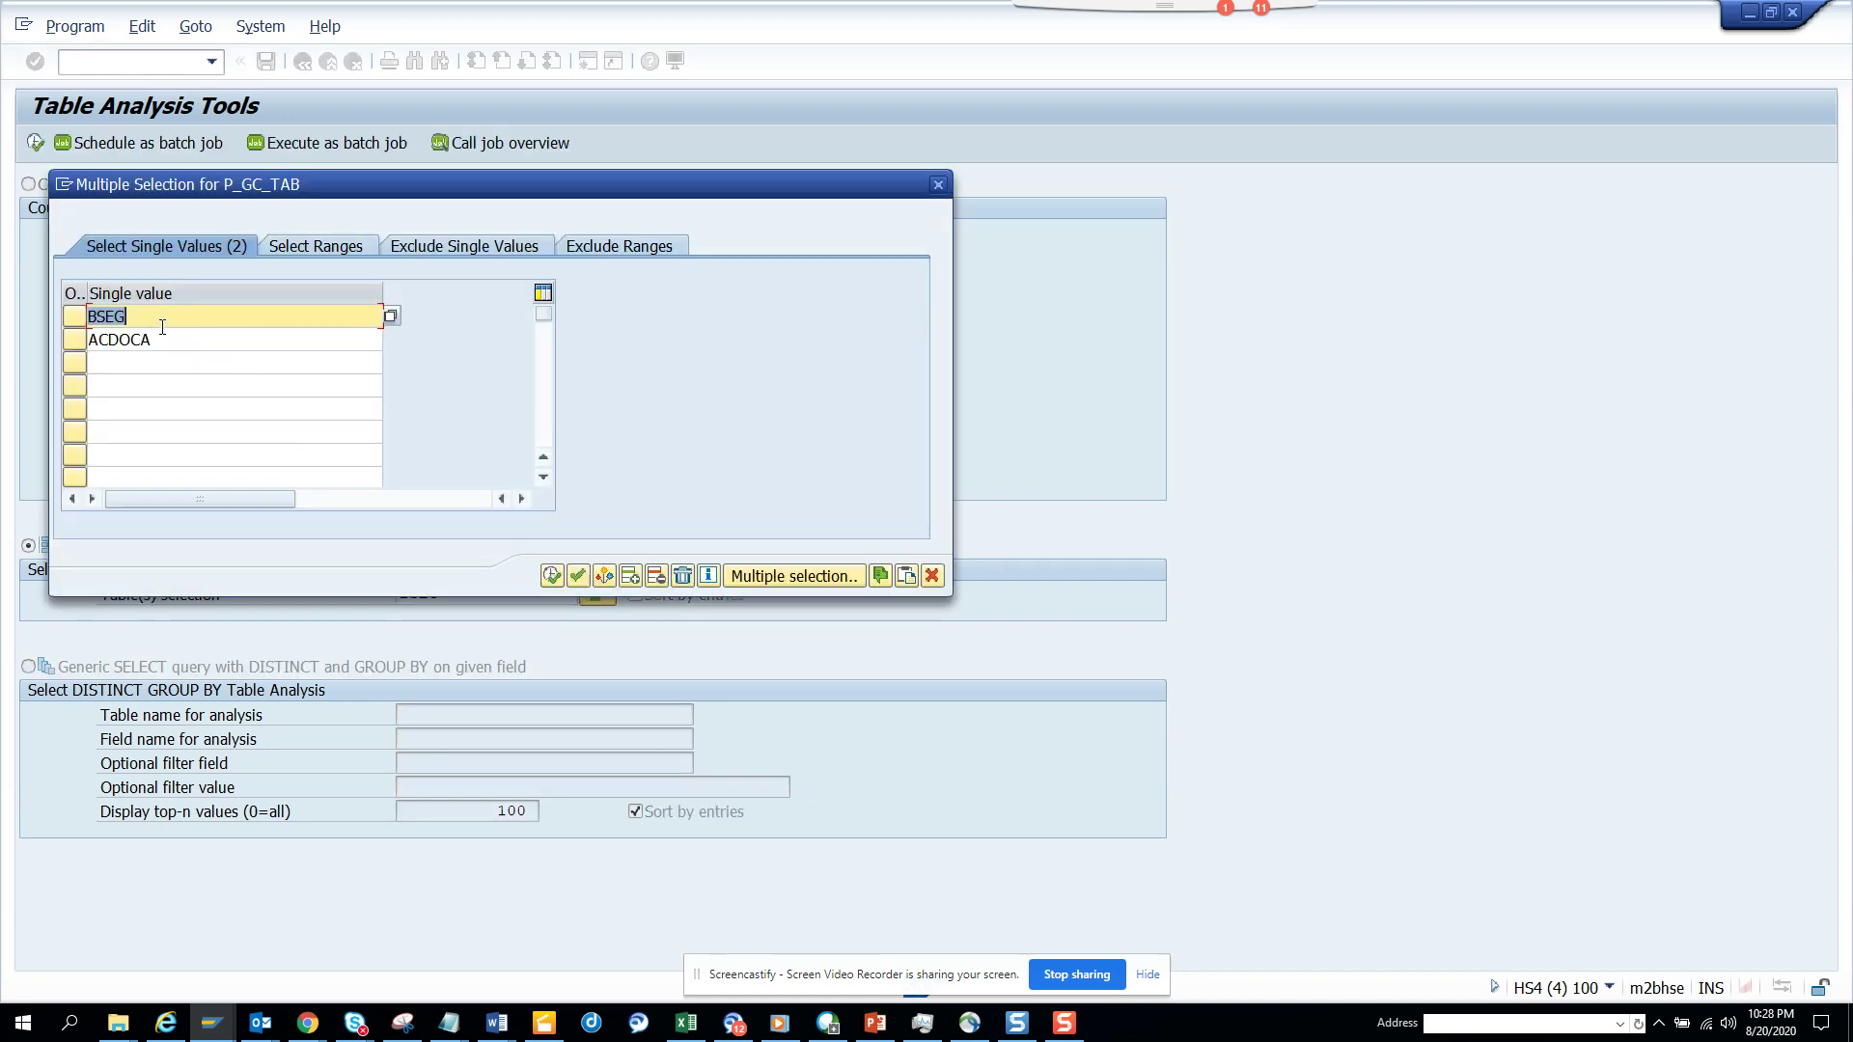
{"action": "left_click_drag", "start_coordinate": [162, 341], "coordinate": [109, 345]}
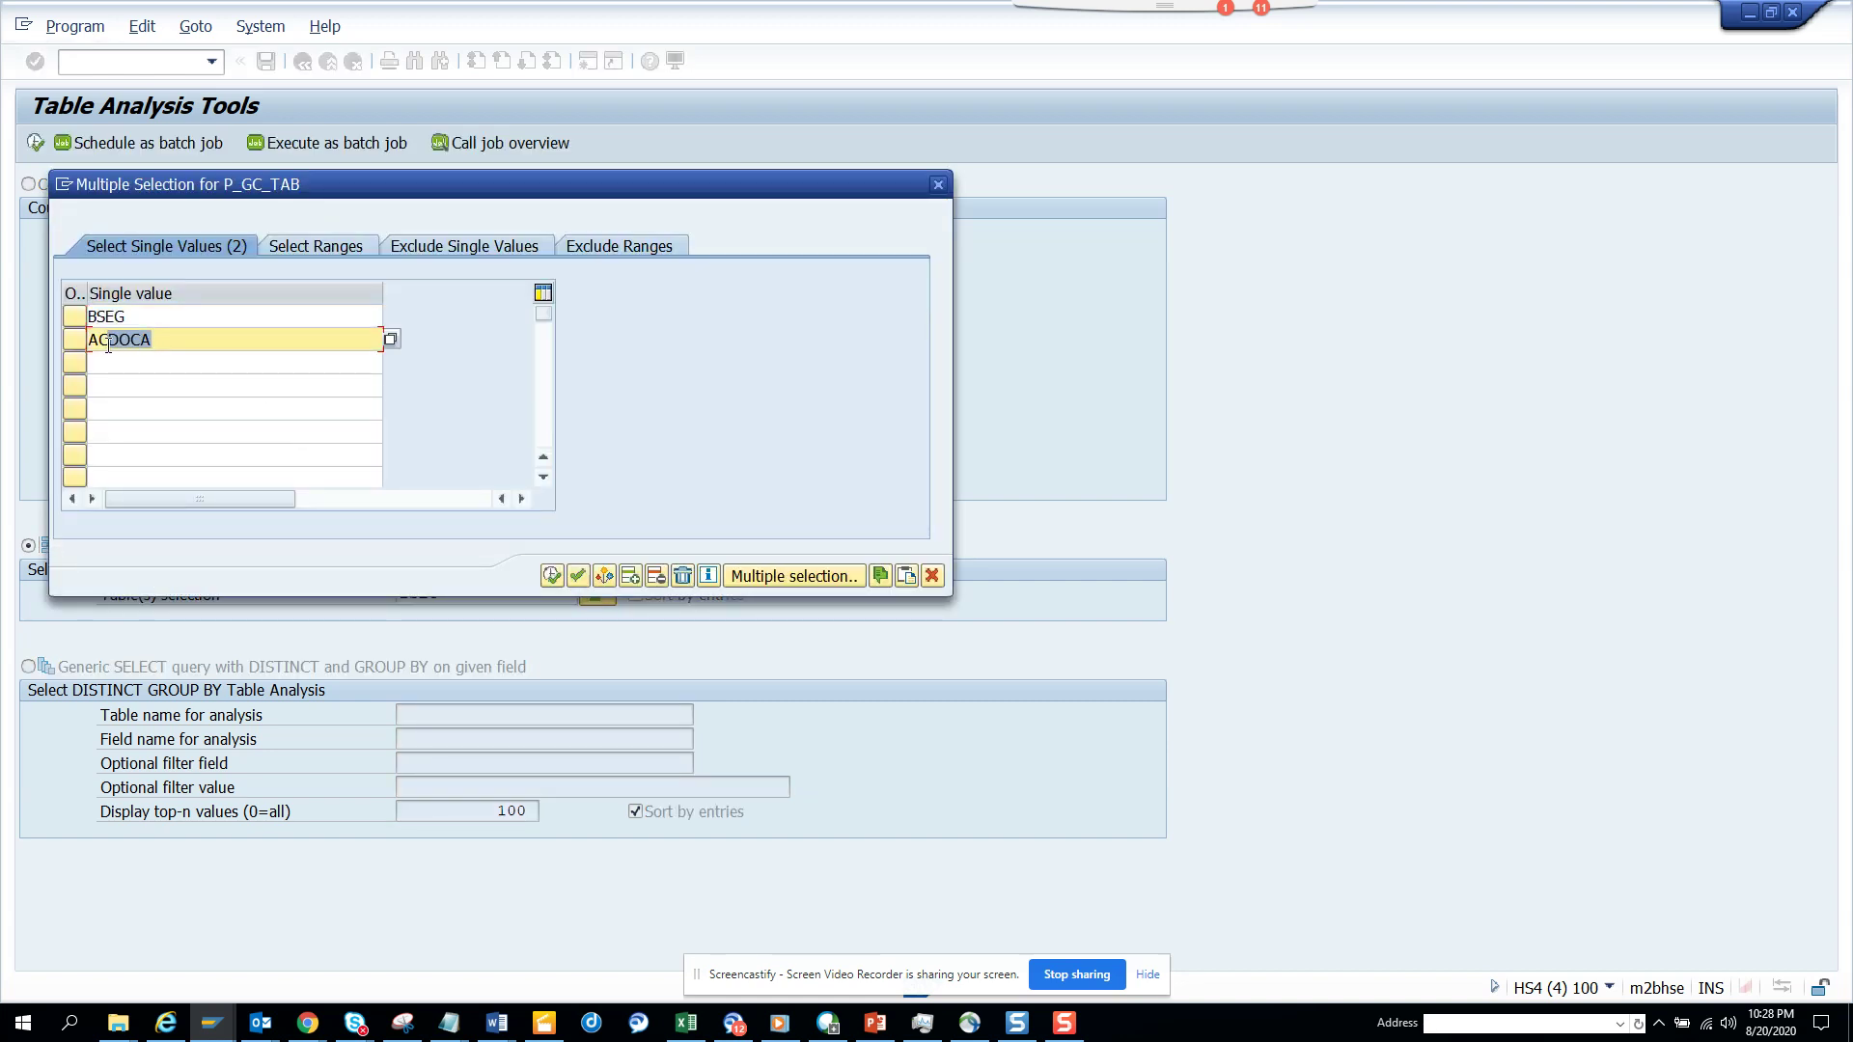
{"action": "type", "text": "*"}
{"action": "double_click", "coordinate": [136, 316]}
{"action": "key", "text": "BackSpace"}
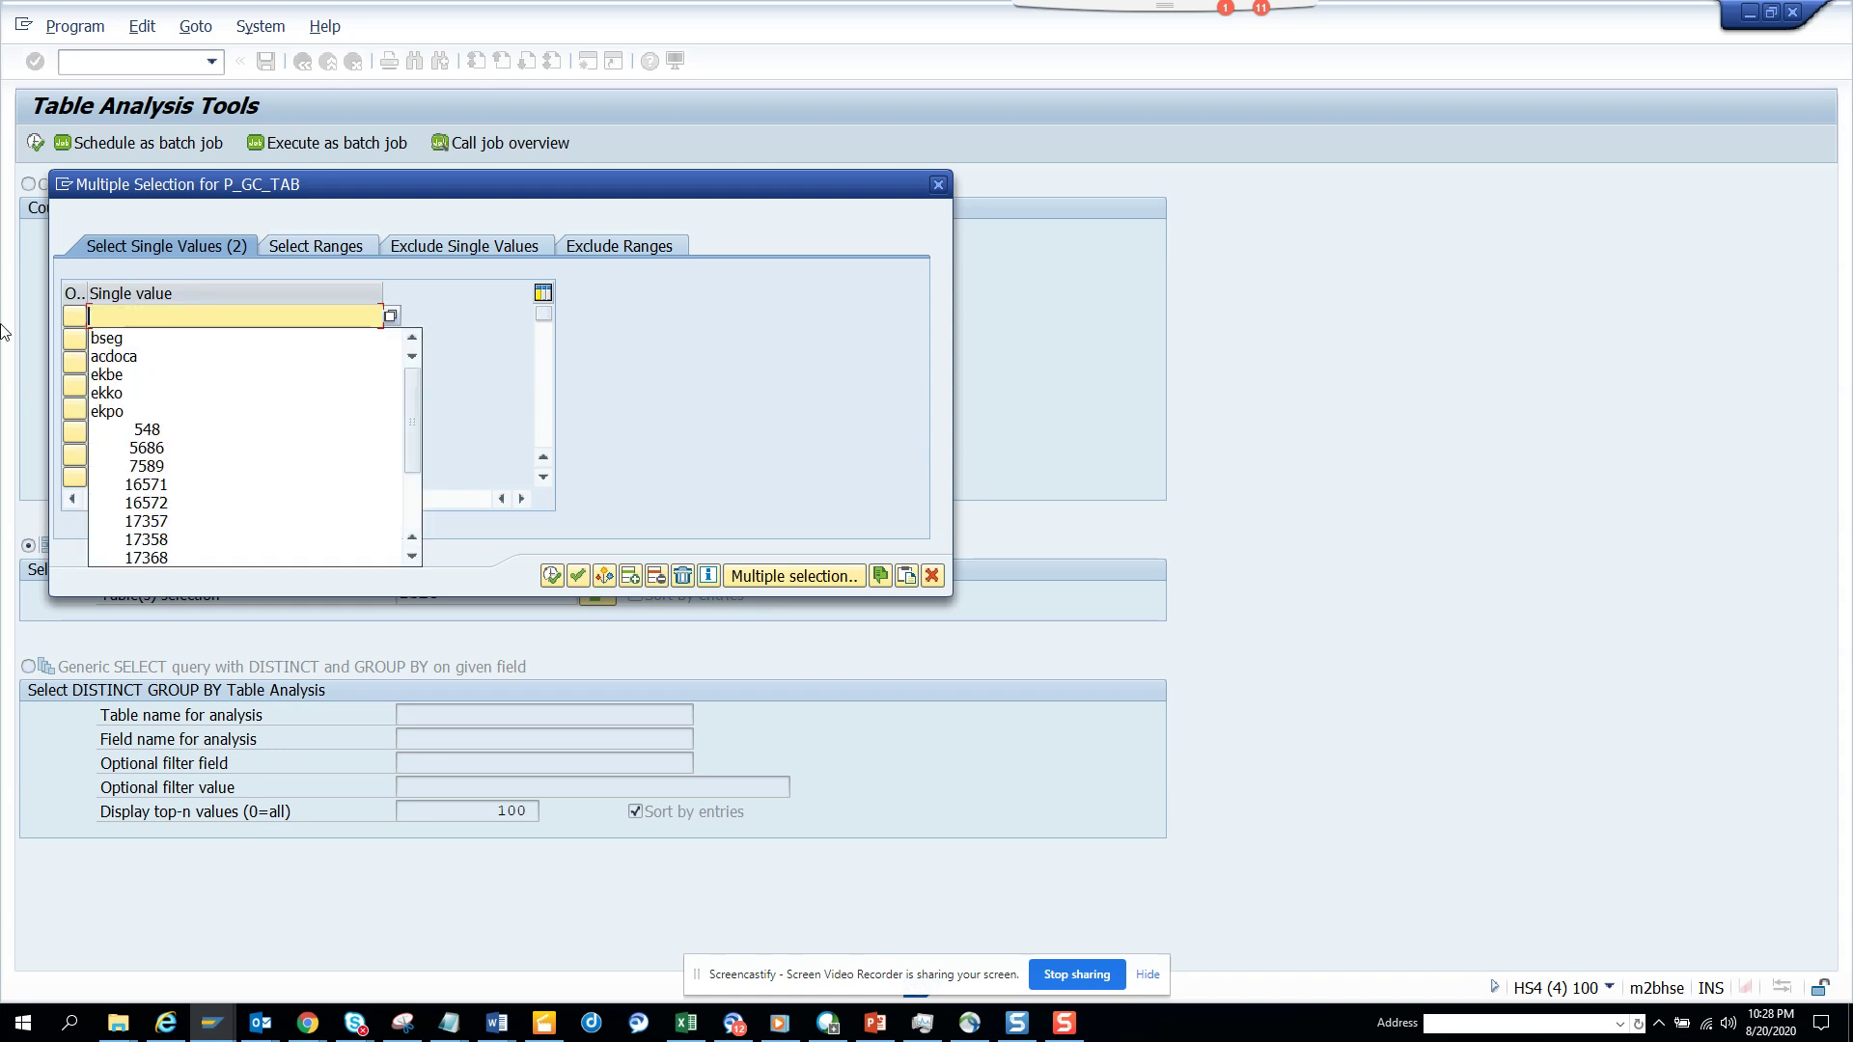
{"action": "left_click", "coordinate": [827, 355]}
{"action": "left_click", "coordinate": [551, 575]}
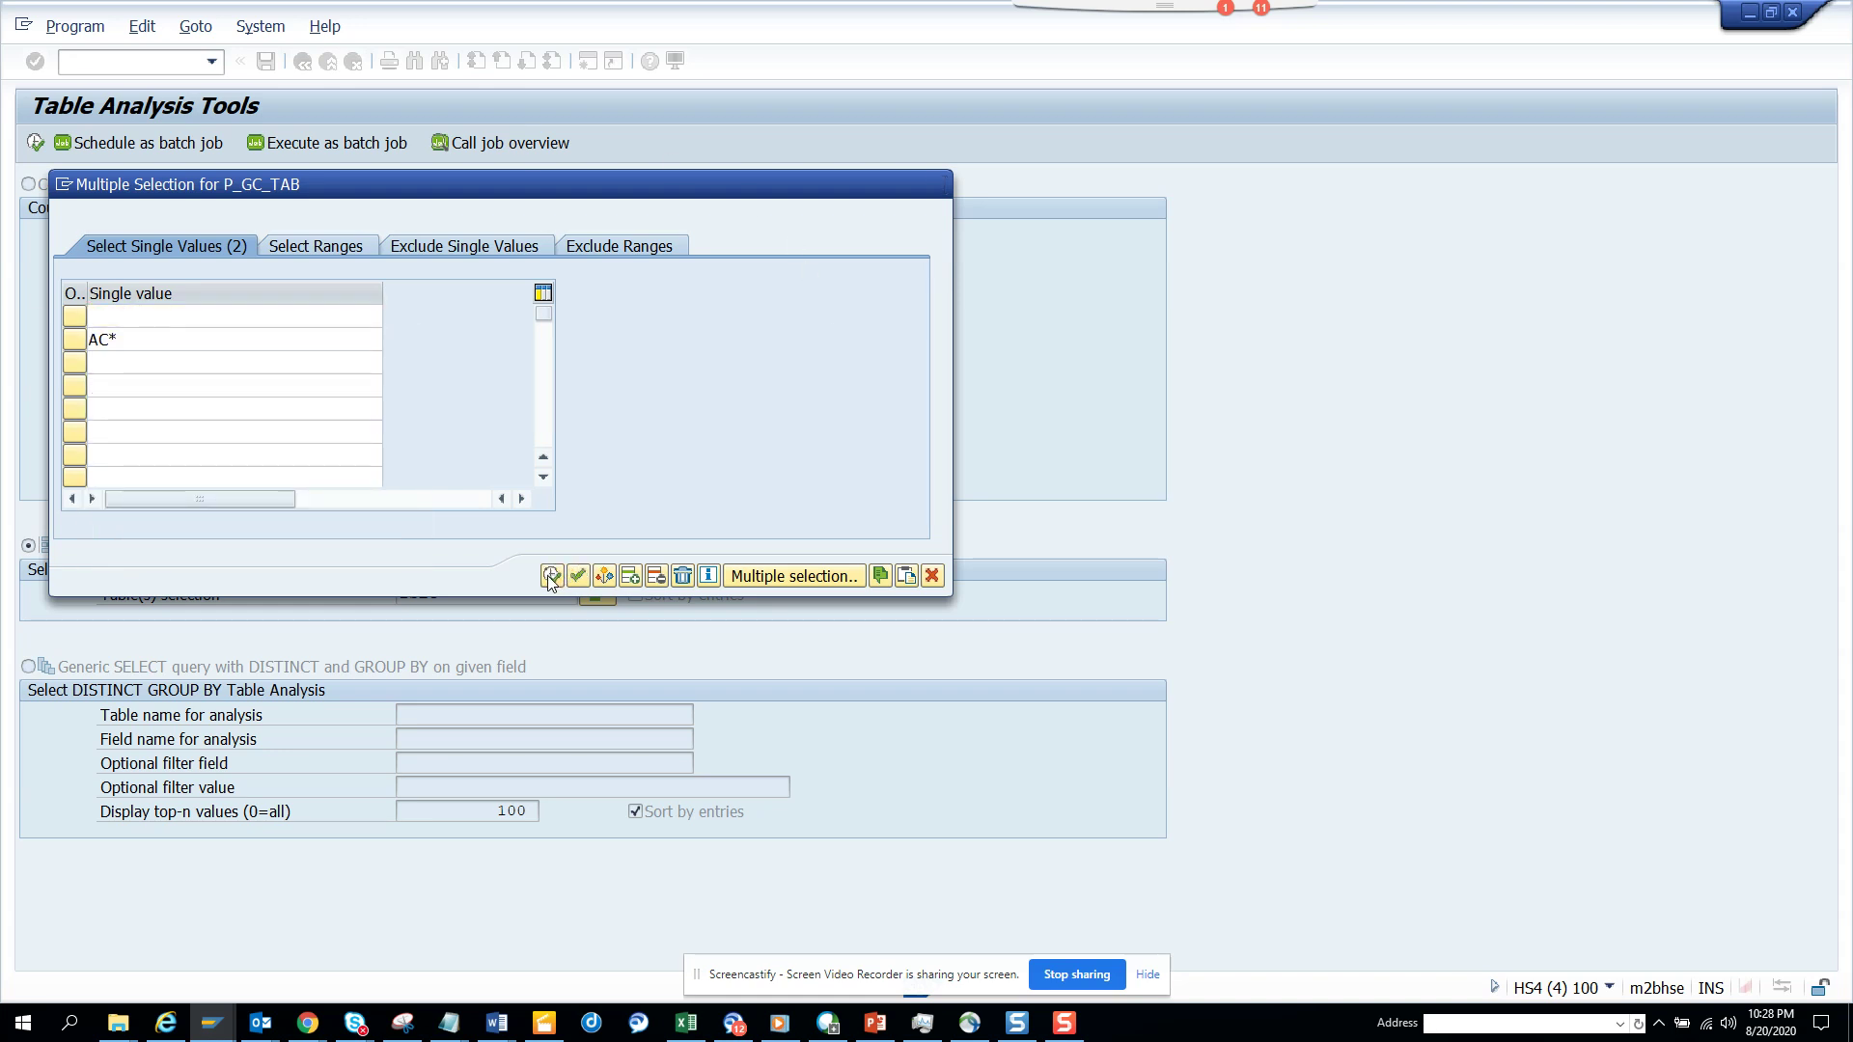
{"action": "left_click", "coordinate": [46, 142]}
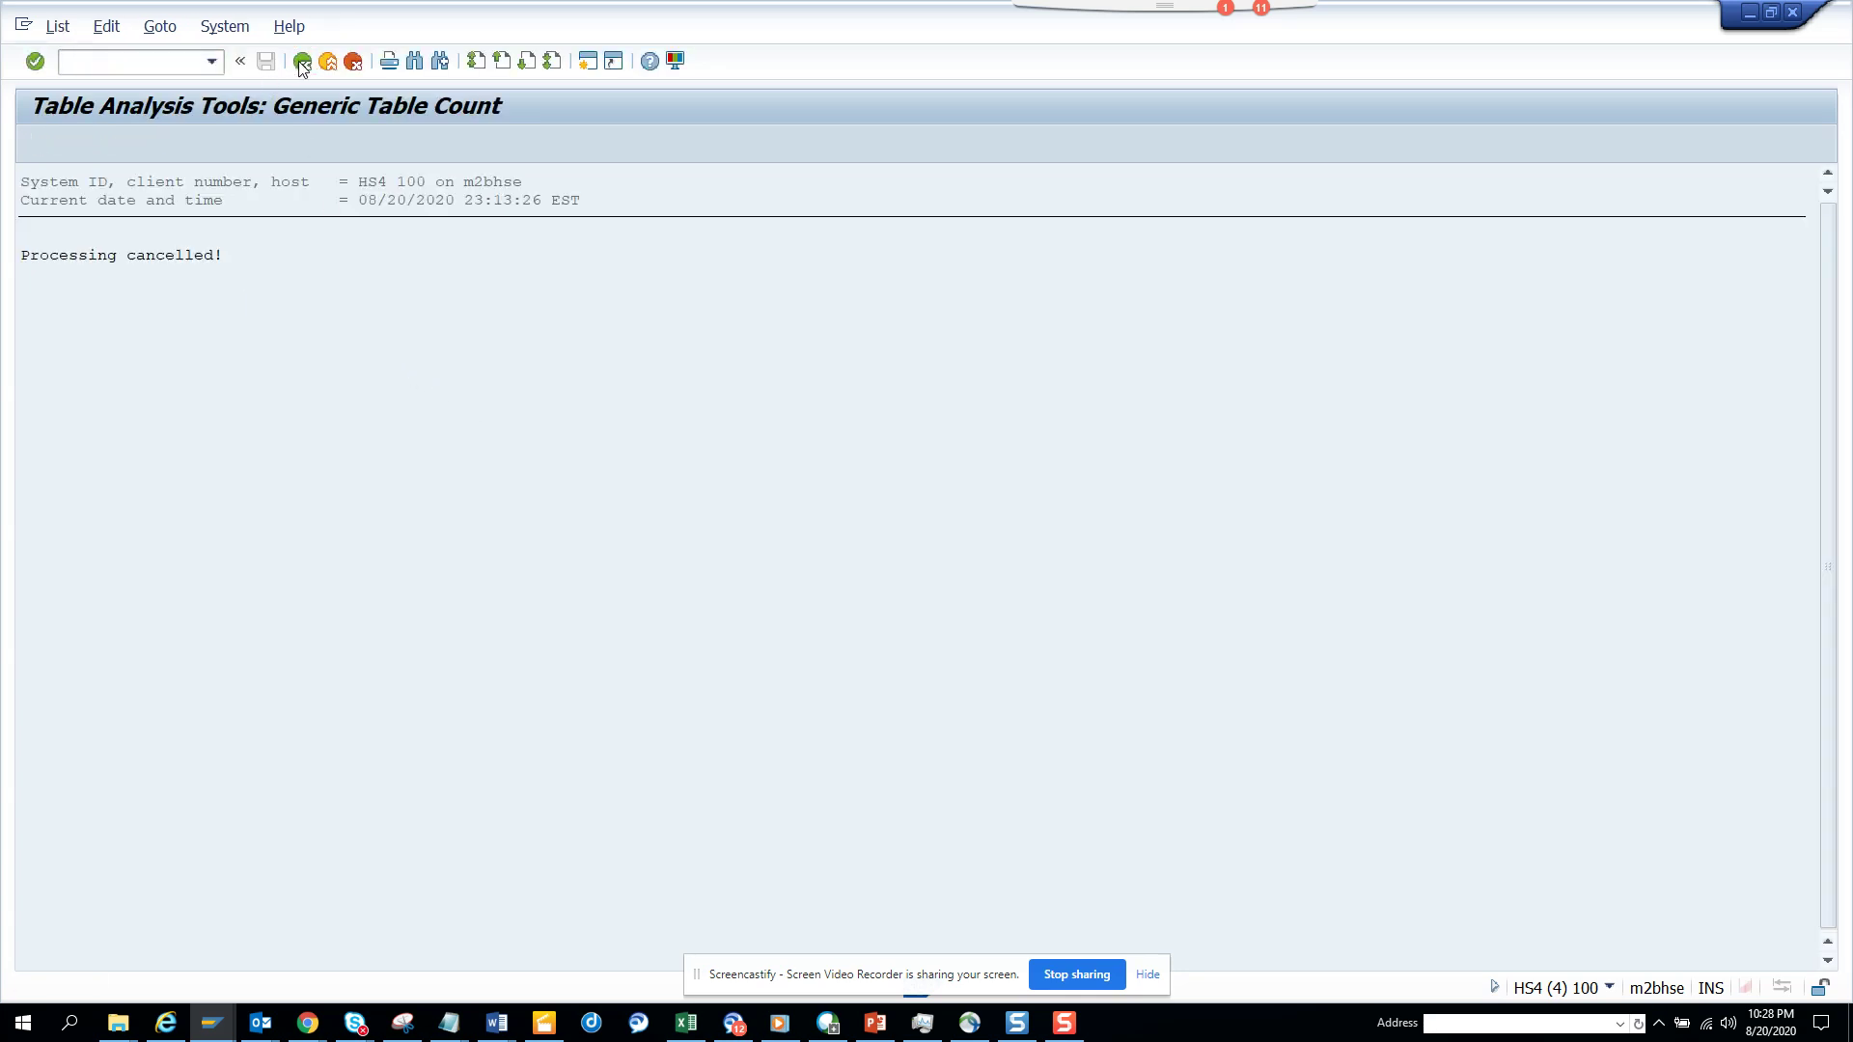
Set the table pattern to ek* and count it: 48 tables, 3,567 entries.
{"action": "left_click", "coordinate": [437, 592]}
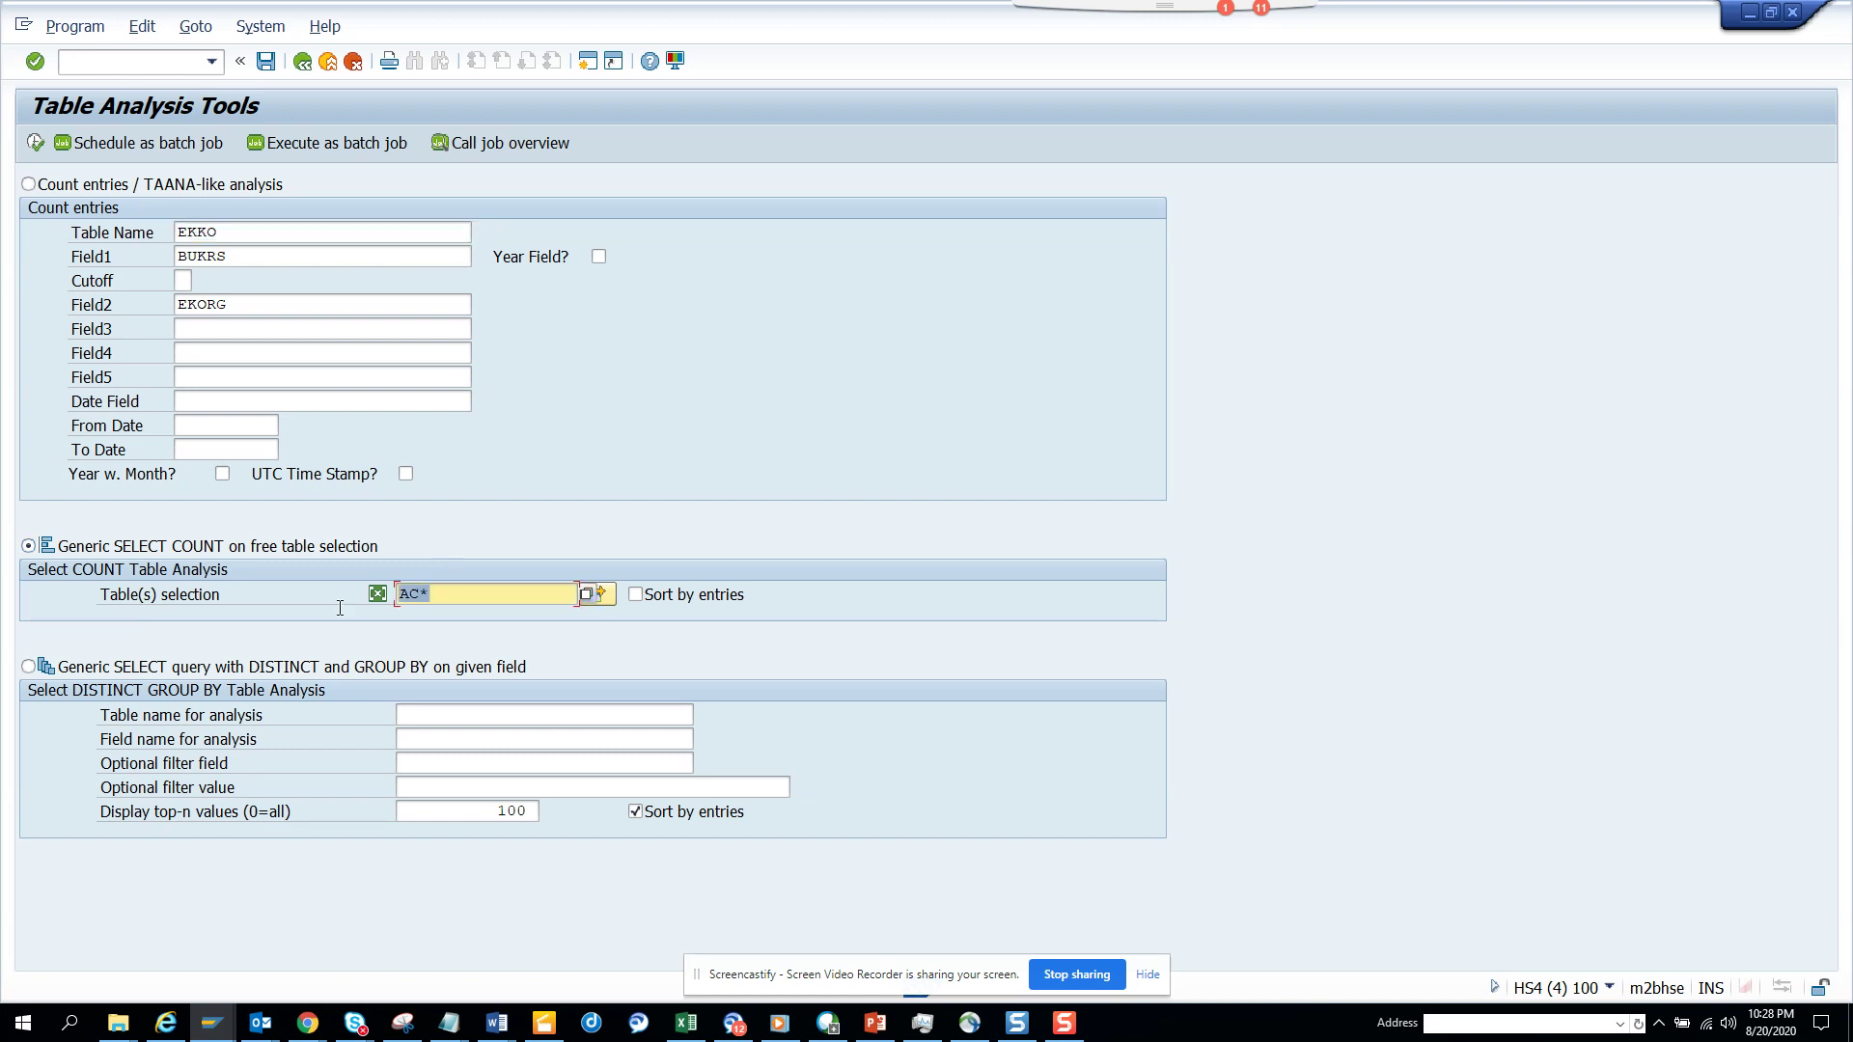
{"action": "type", "text": "ek*"}
{"action": "left_click", "coordinate": [36, 143]}
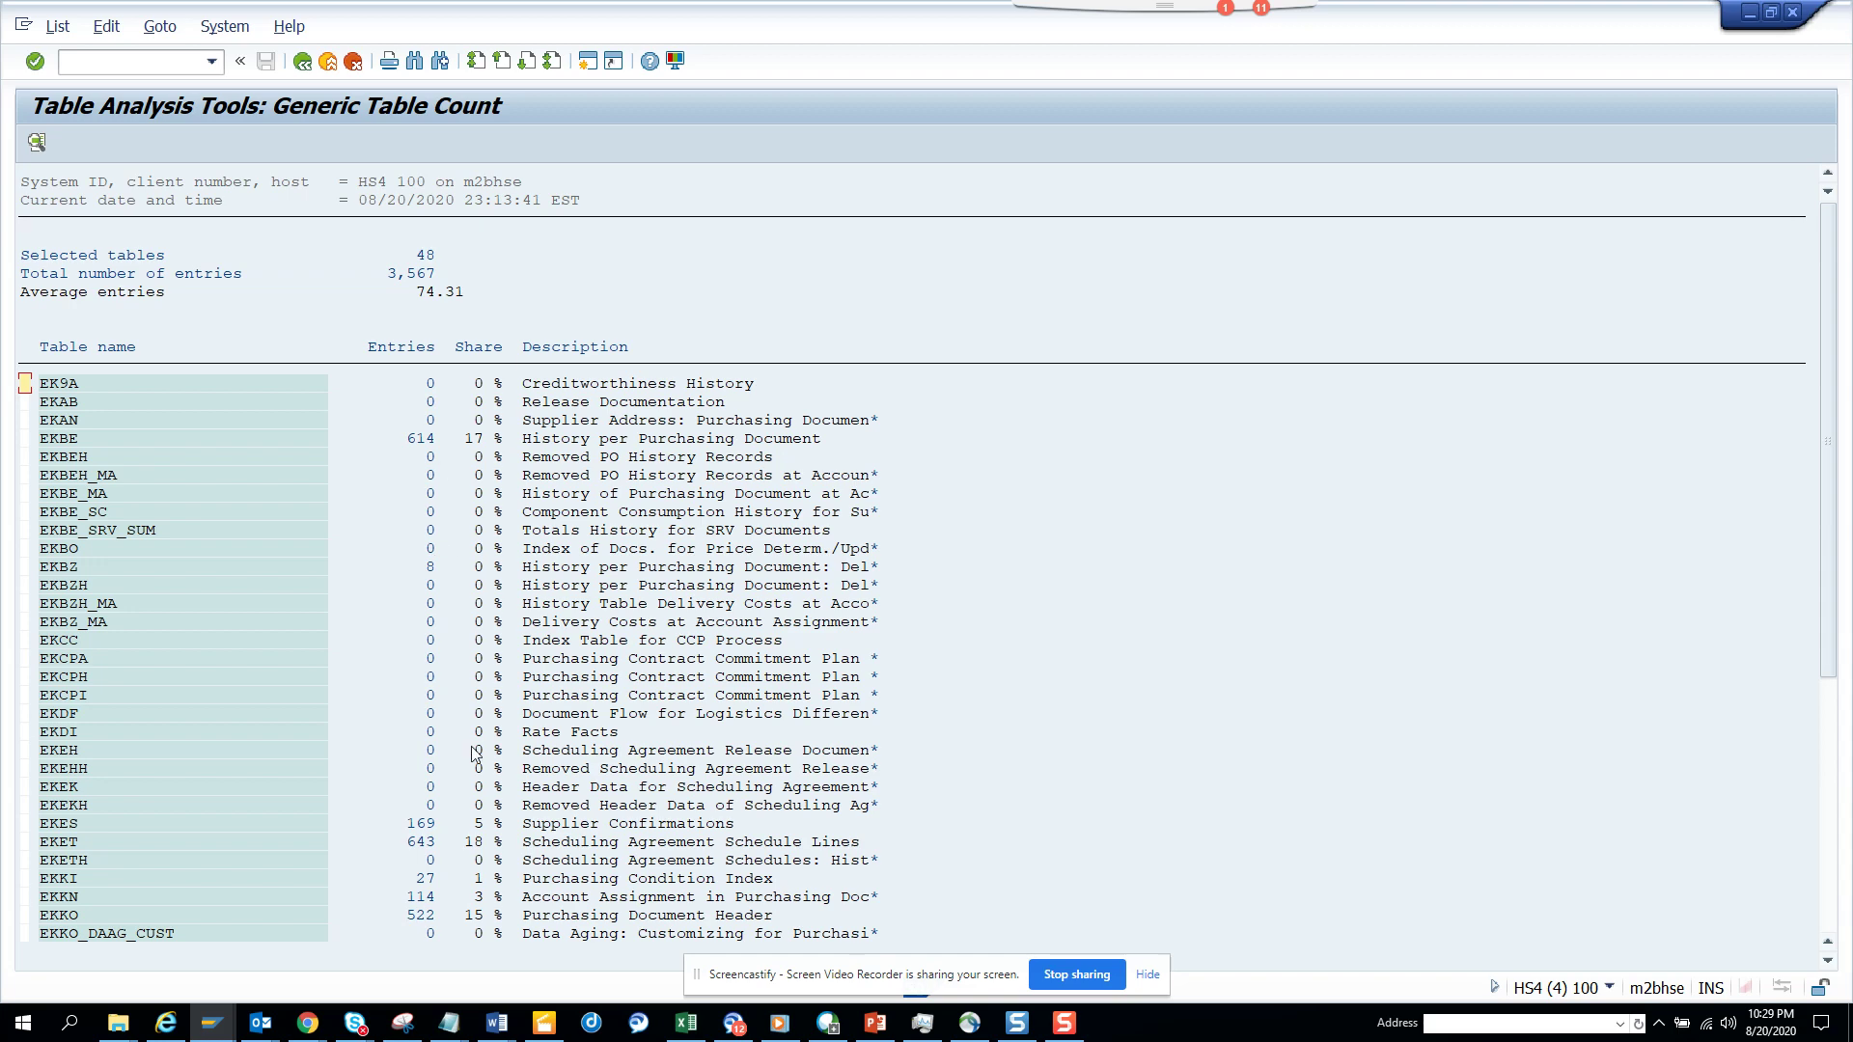
{"action": "left_click", "coordinate": [300, 66]}
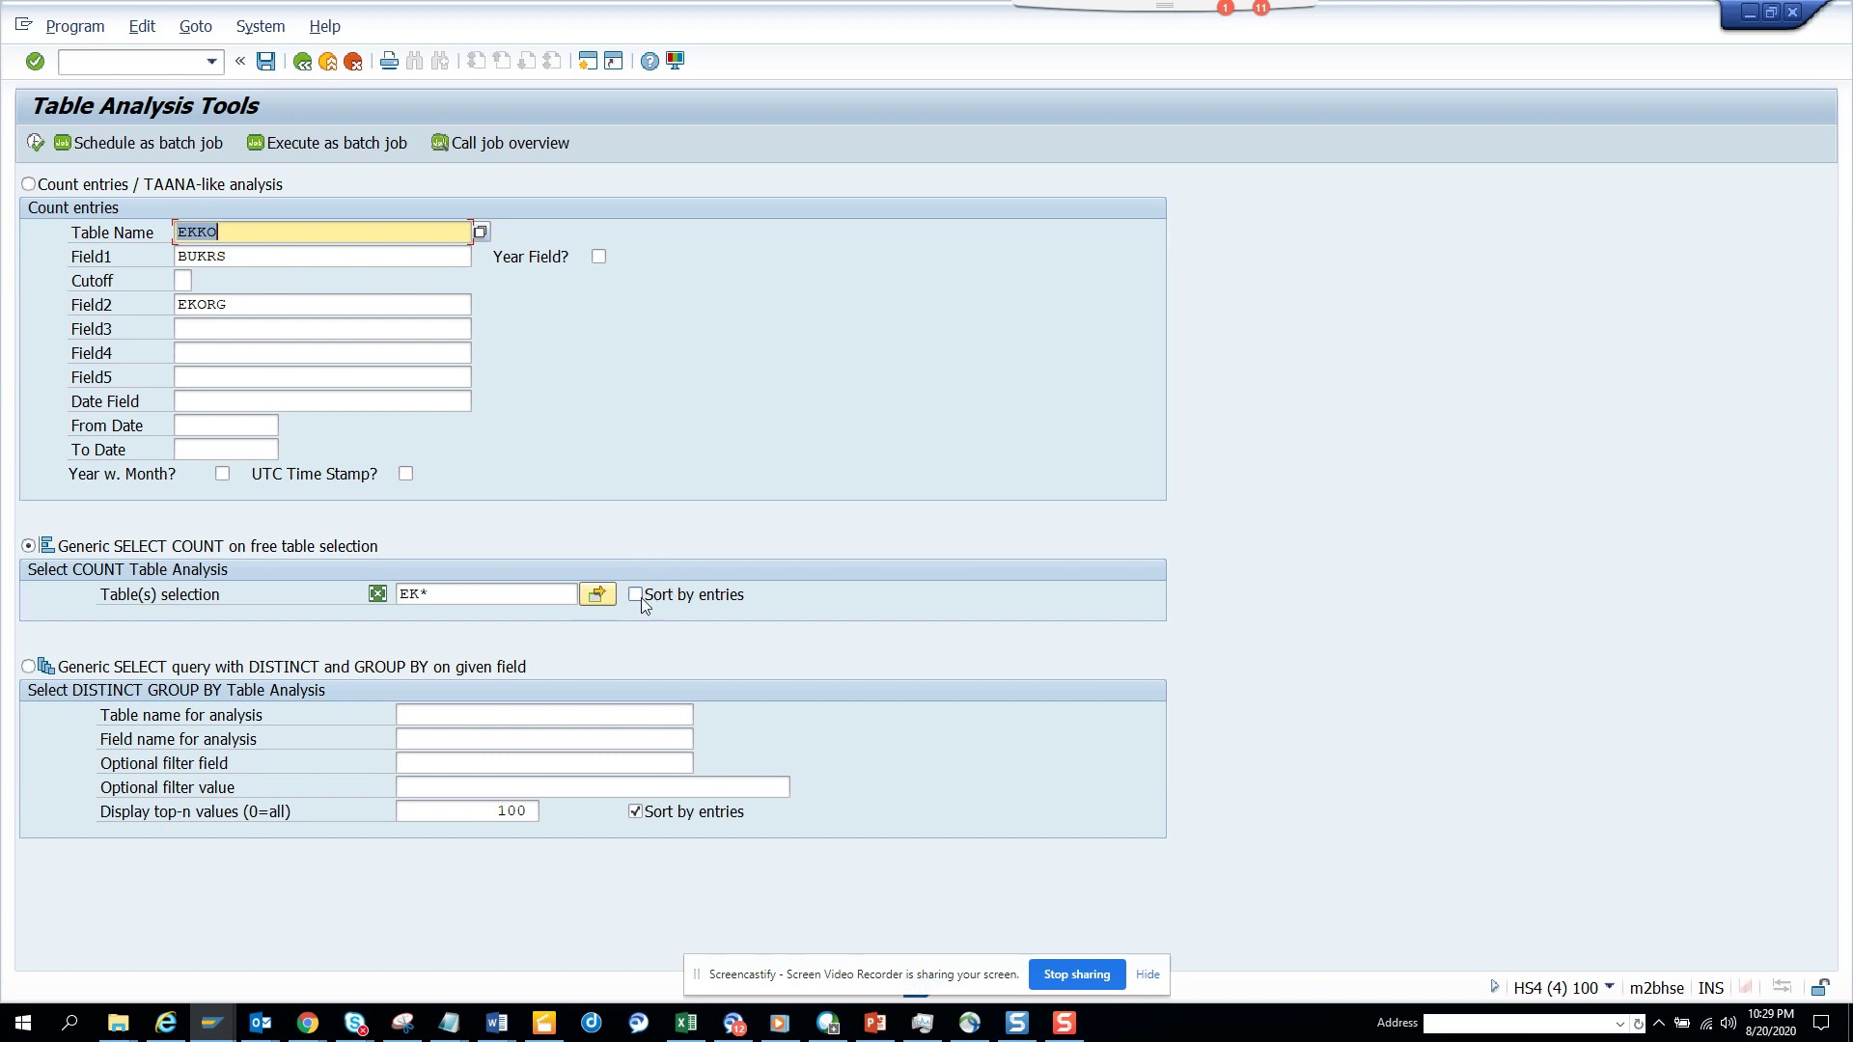
Run the Generic SELECT with DISTINCT analysis on pattern BS*, then back out of the table/field-name error.
{"action": "left_click", "coordinate": [284, 676]}
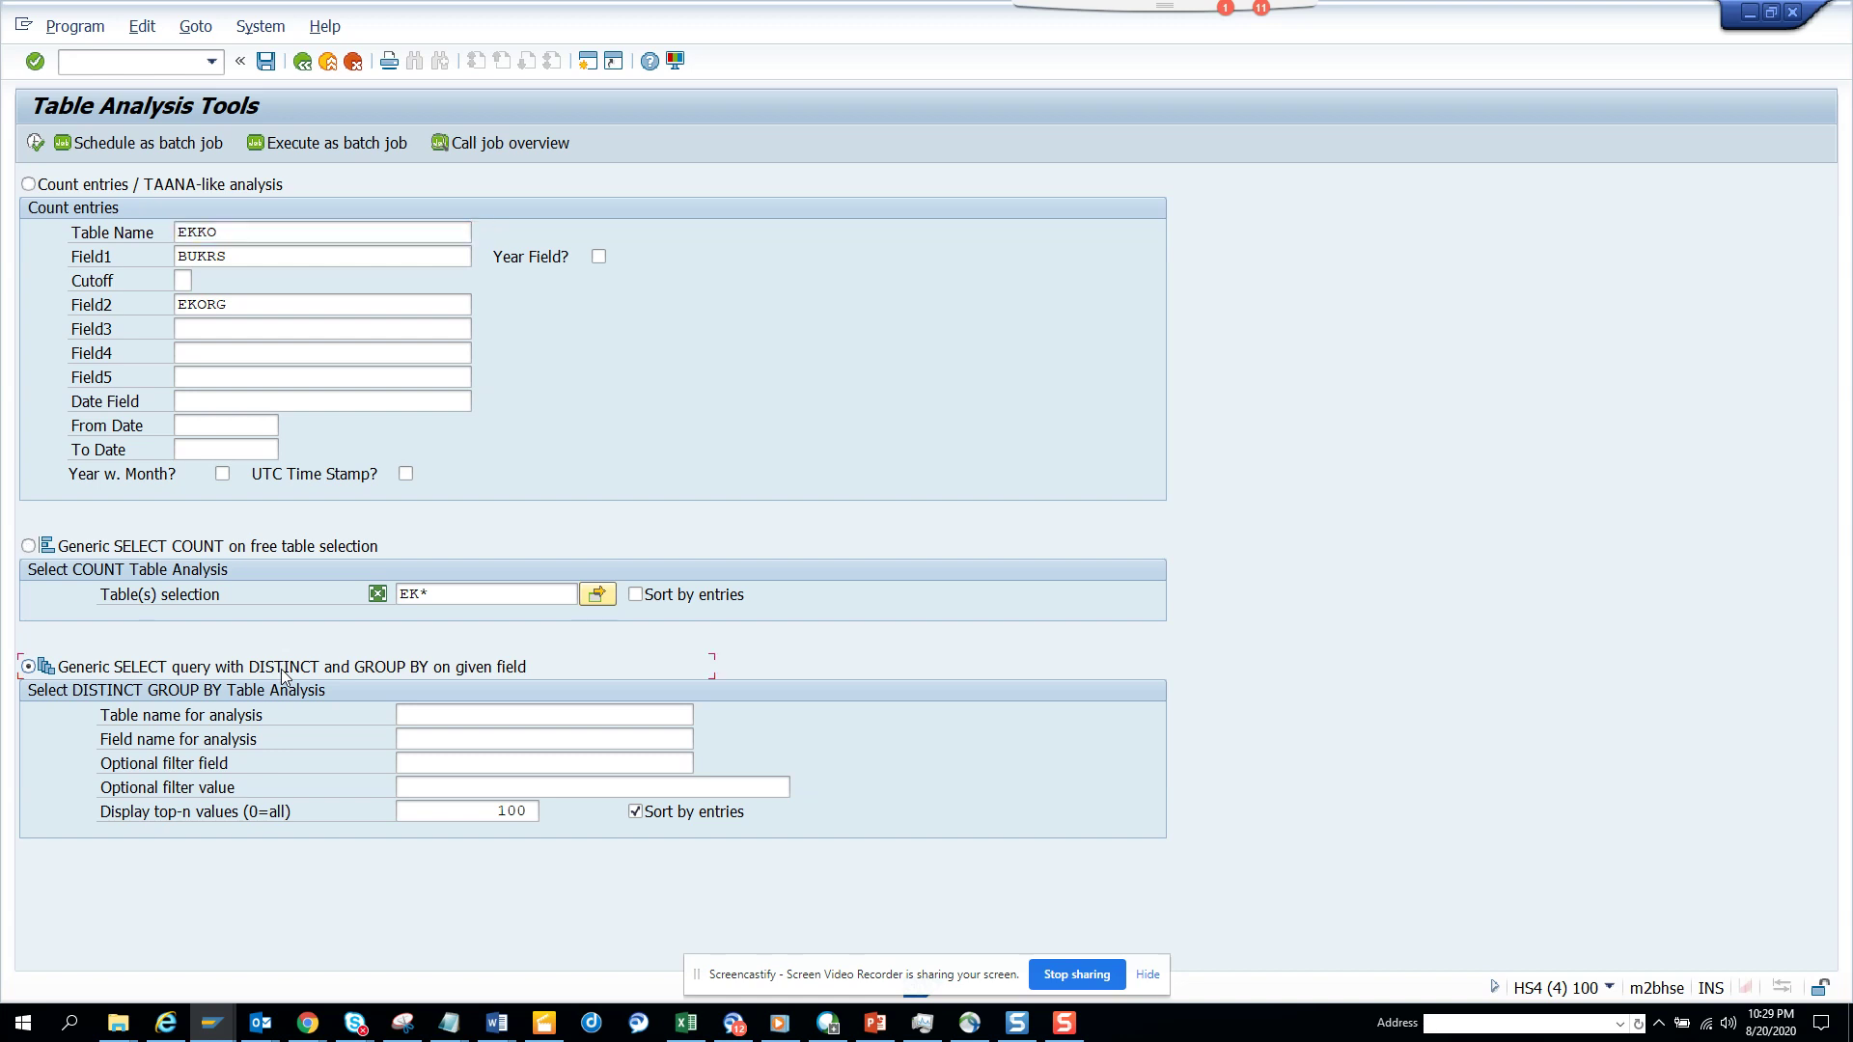
{"action": "left_click", "coordinate": [442, 590]}
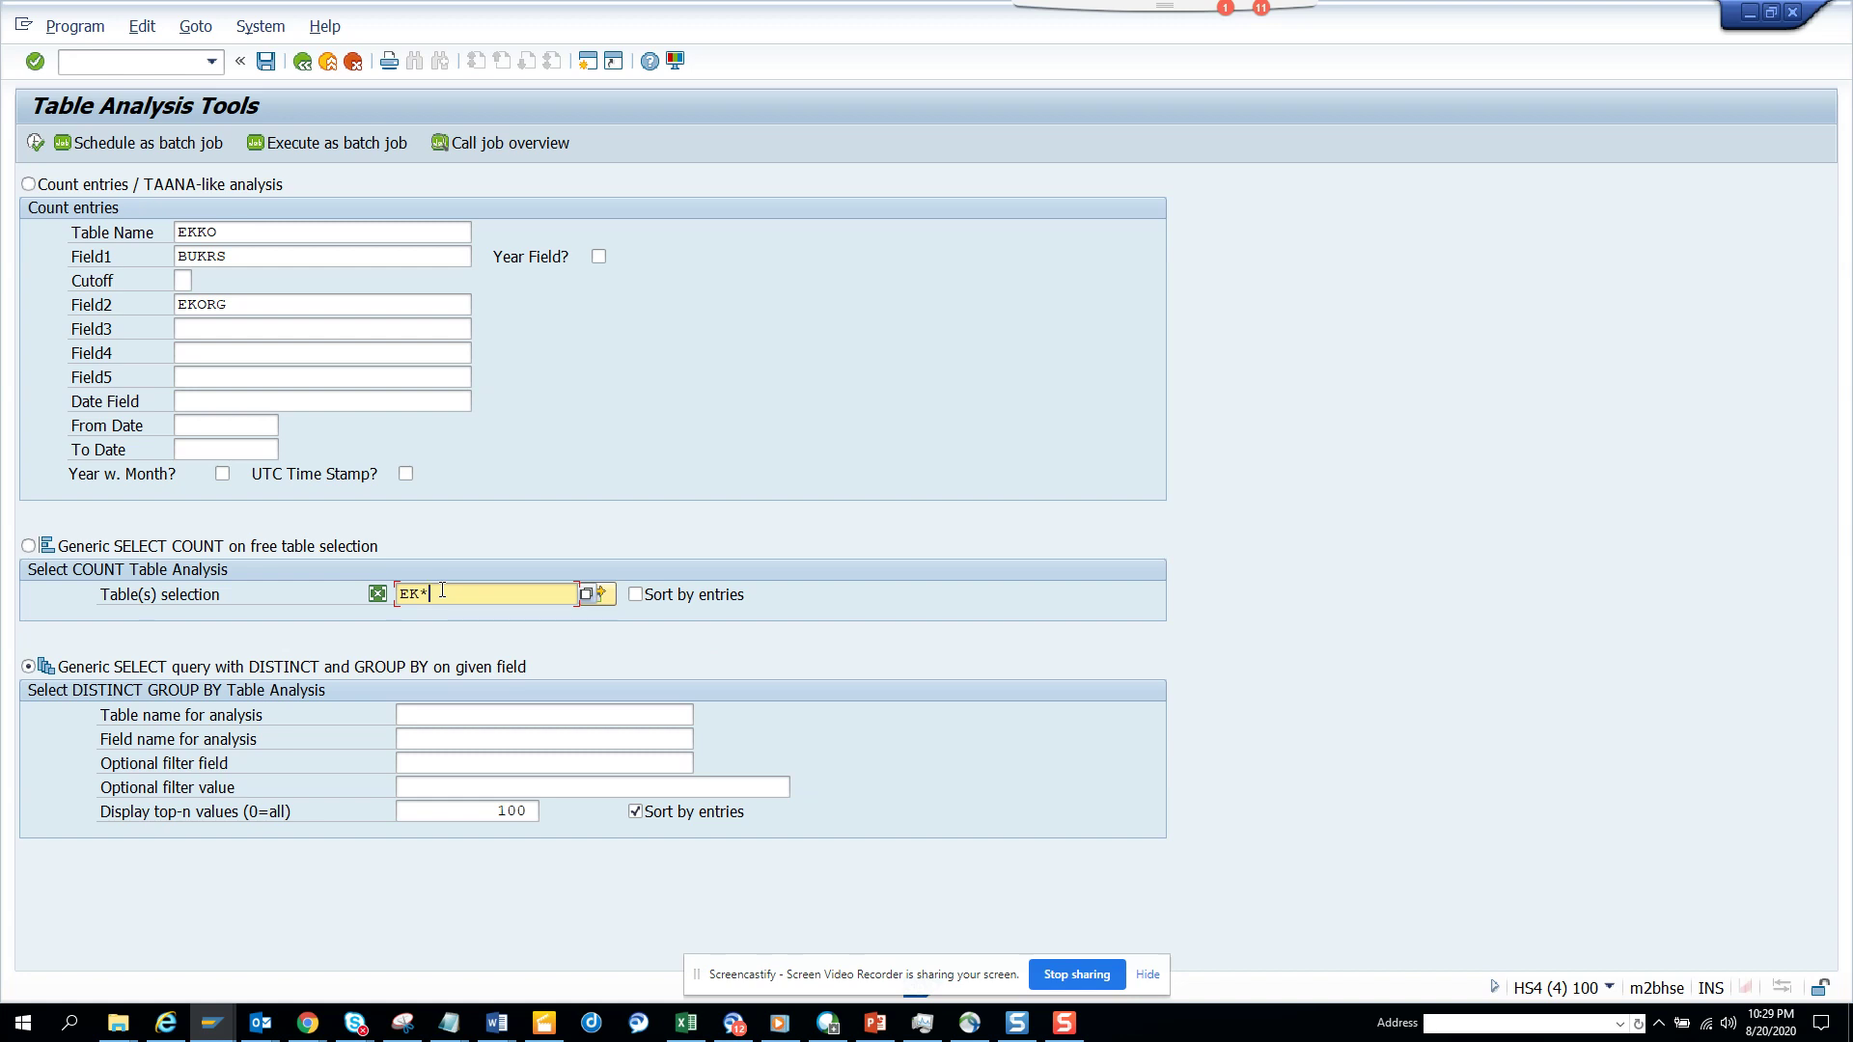
{"action": "left_click_drag", "start_coordinate": [442, 591], "coordinate": [378, 593]}
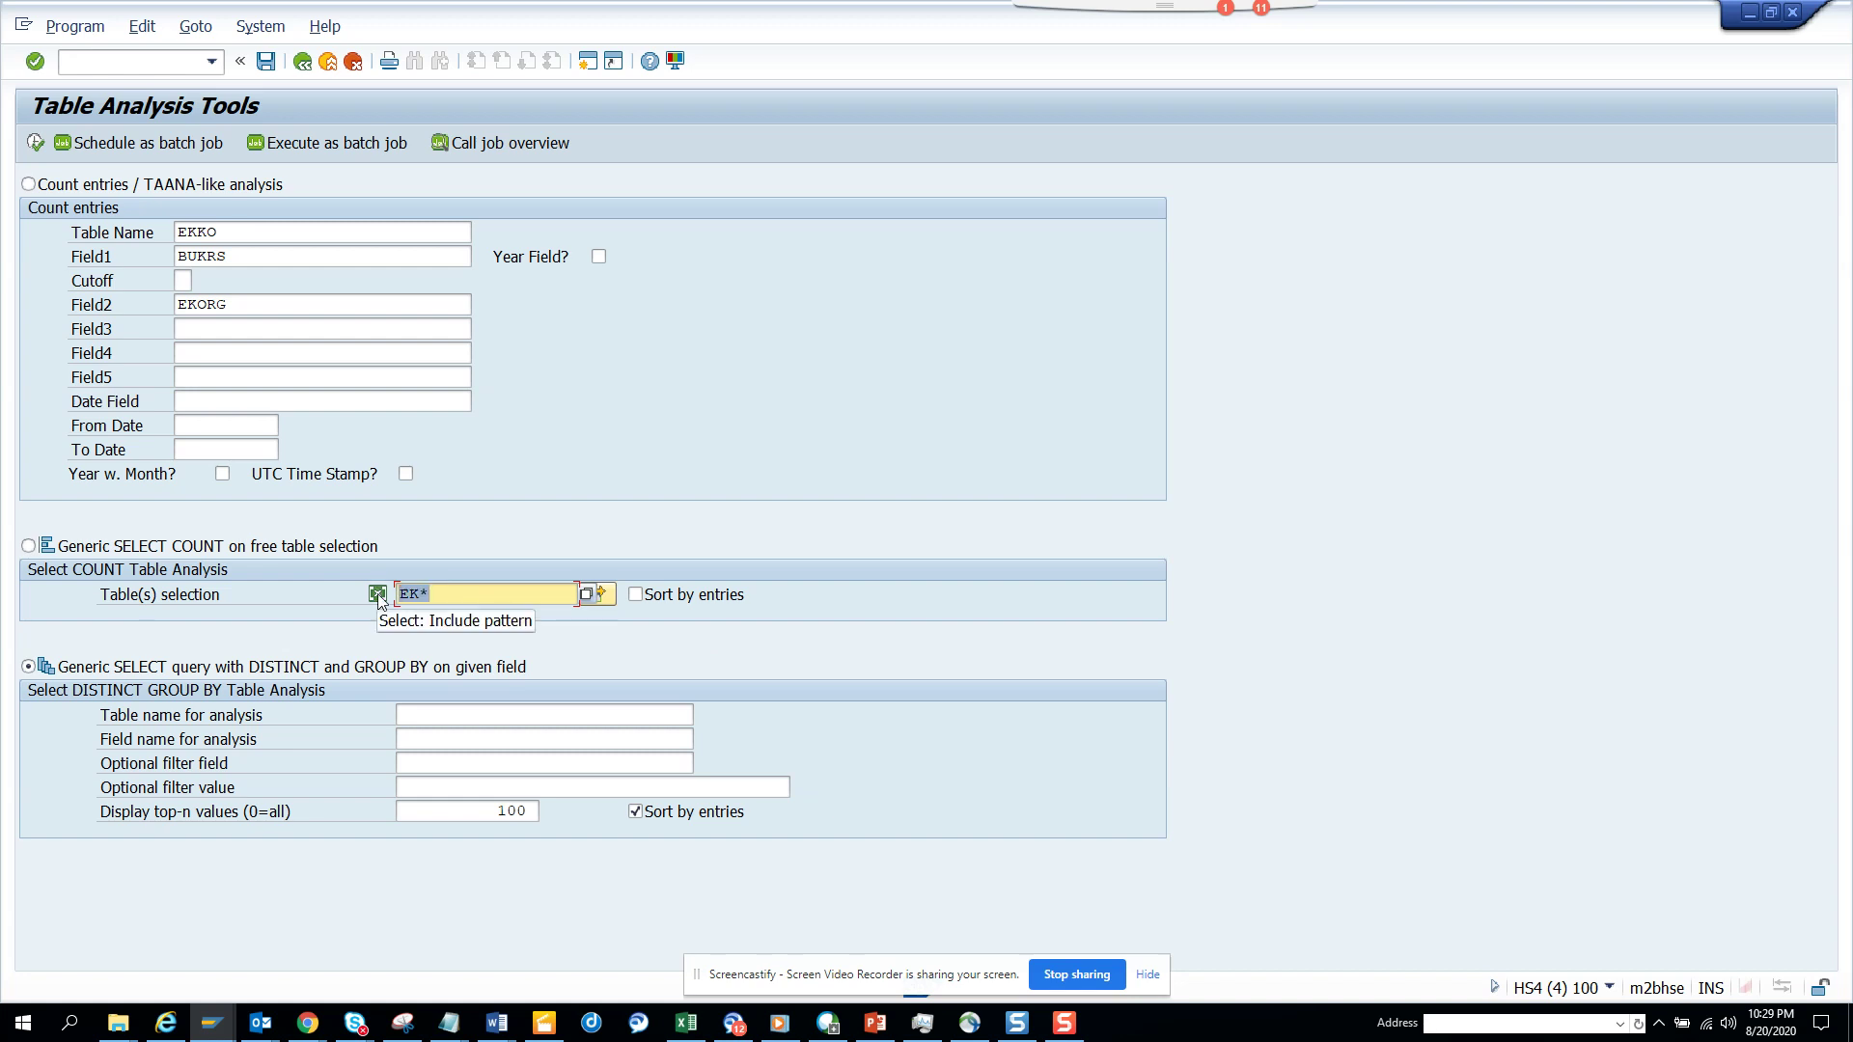
{"action": "type", "text": "b"}
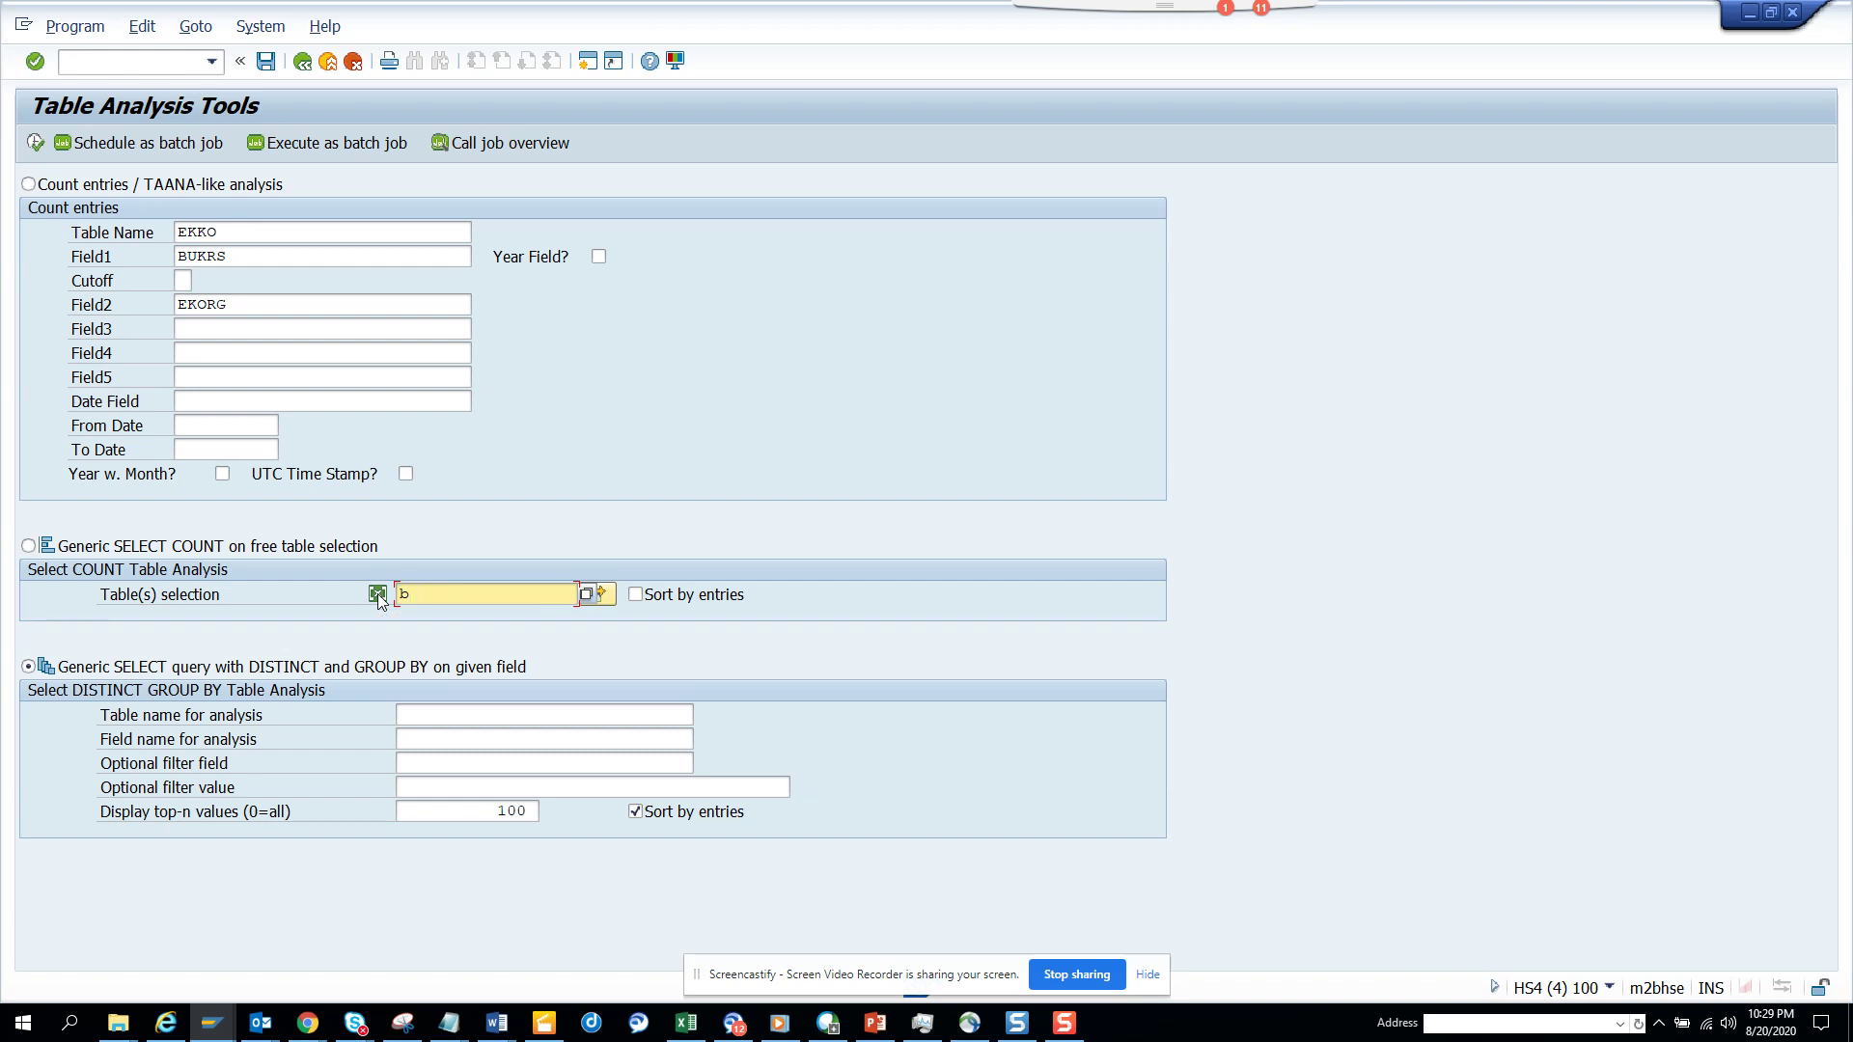
{"action": "type", "text": "s*"}
{"action": "left_click", "coordinate": [35, 143]}
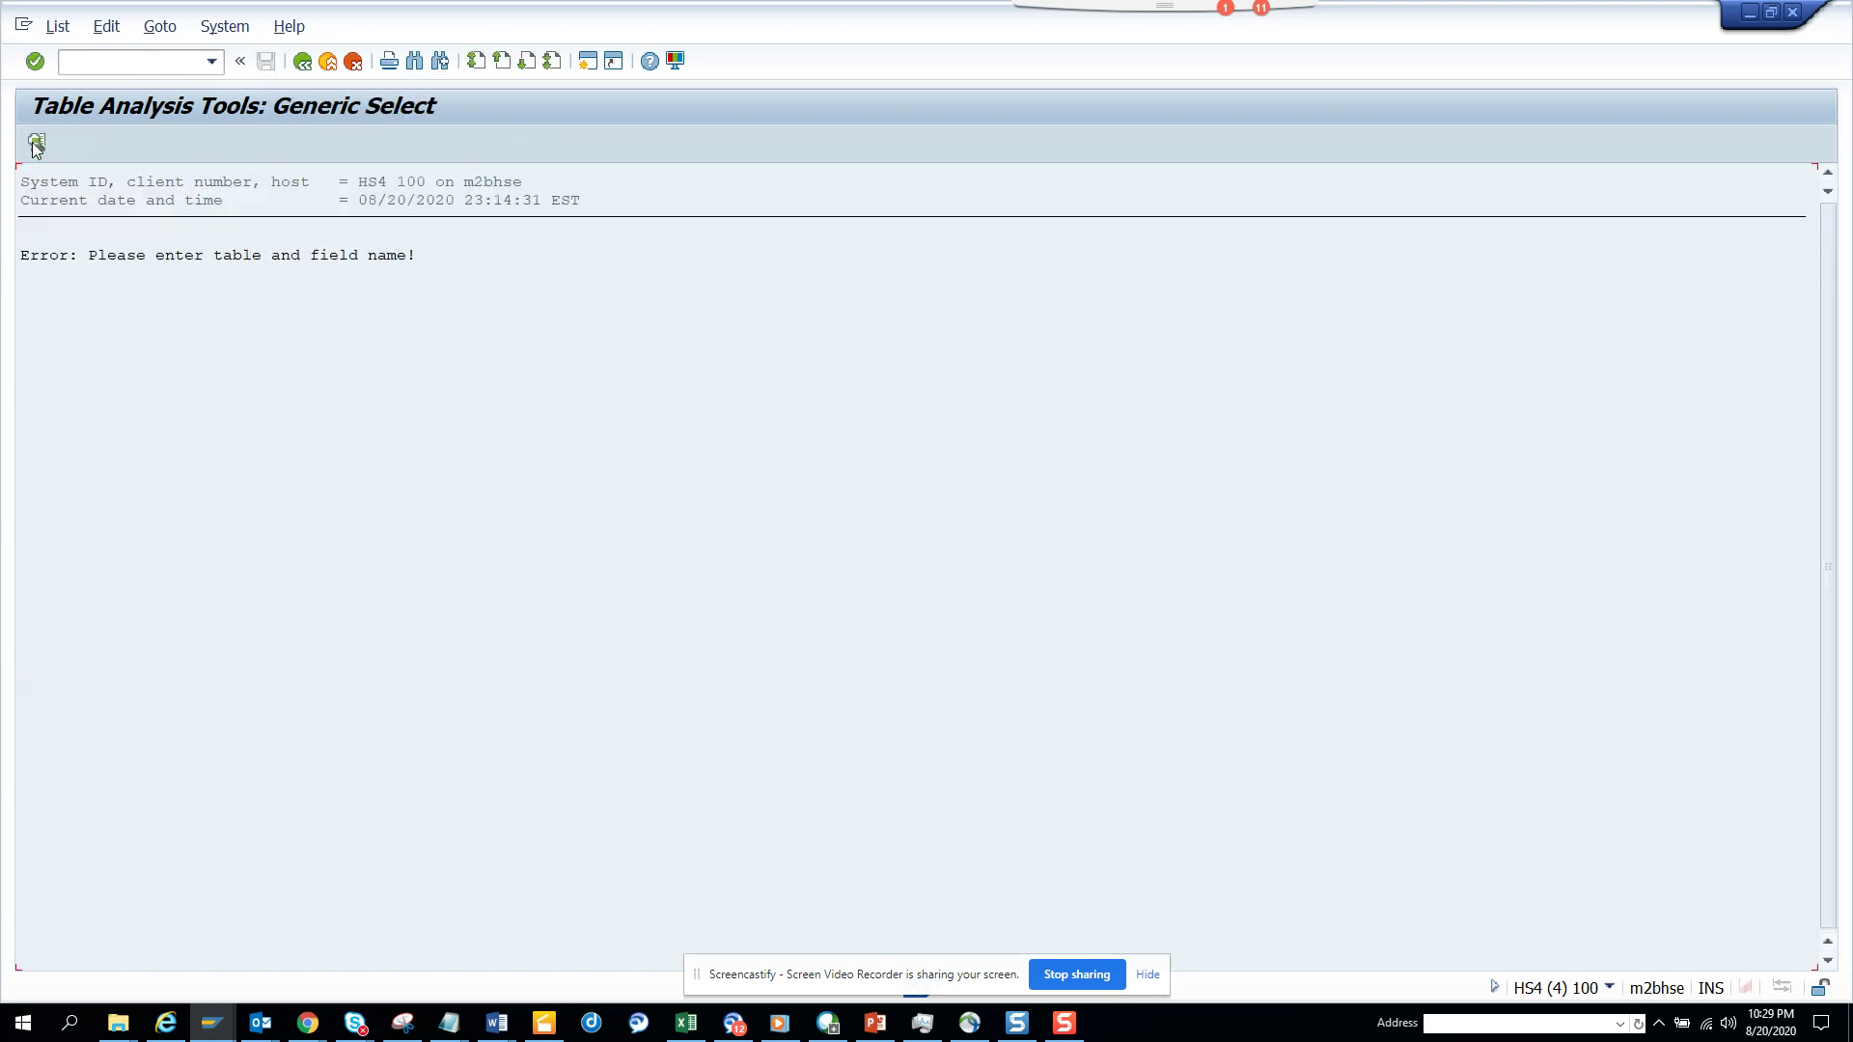
{"action": "left_click", "coordinate": [303, 61]}
Run the Generic SELECT COUNT on BS* tables and cancel at the 288-table runtime warning.
{"action": "left_click", "coordinate": [29, 547]}
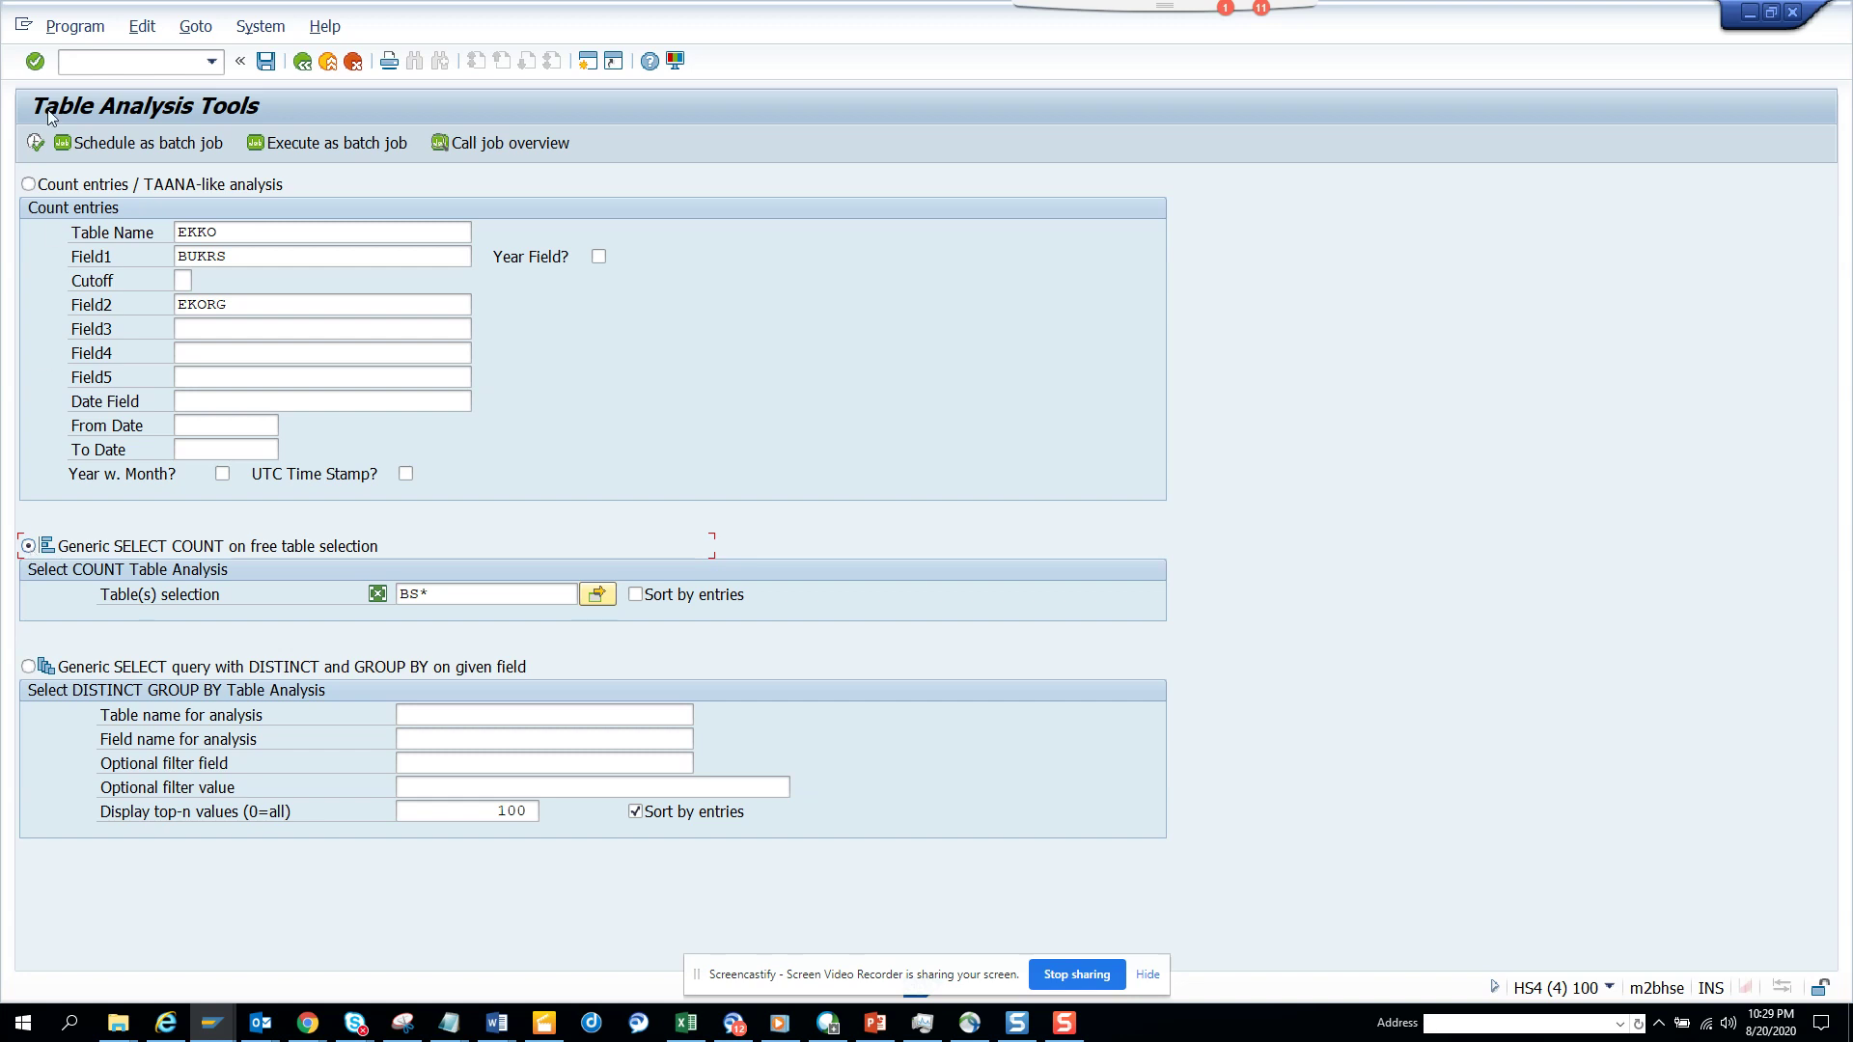
{"action": "left_click", "coordinate": [35, 142]}
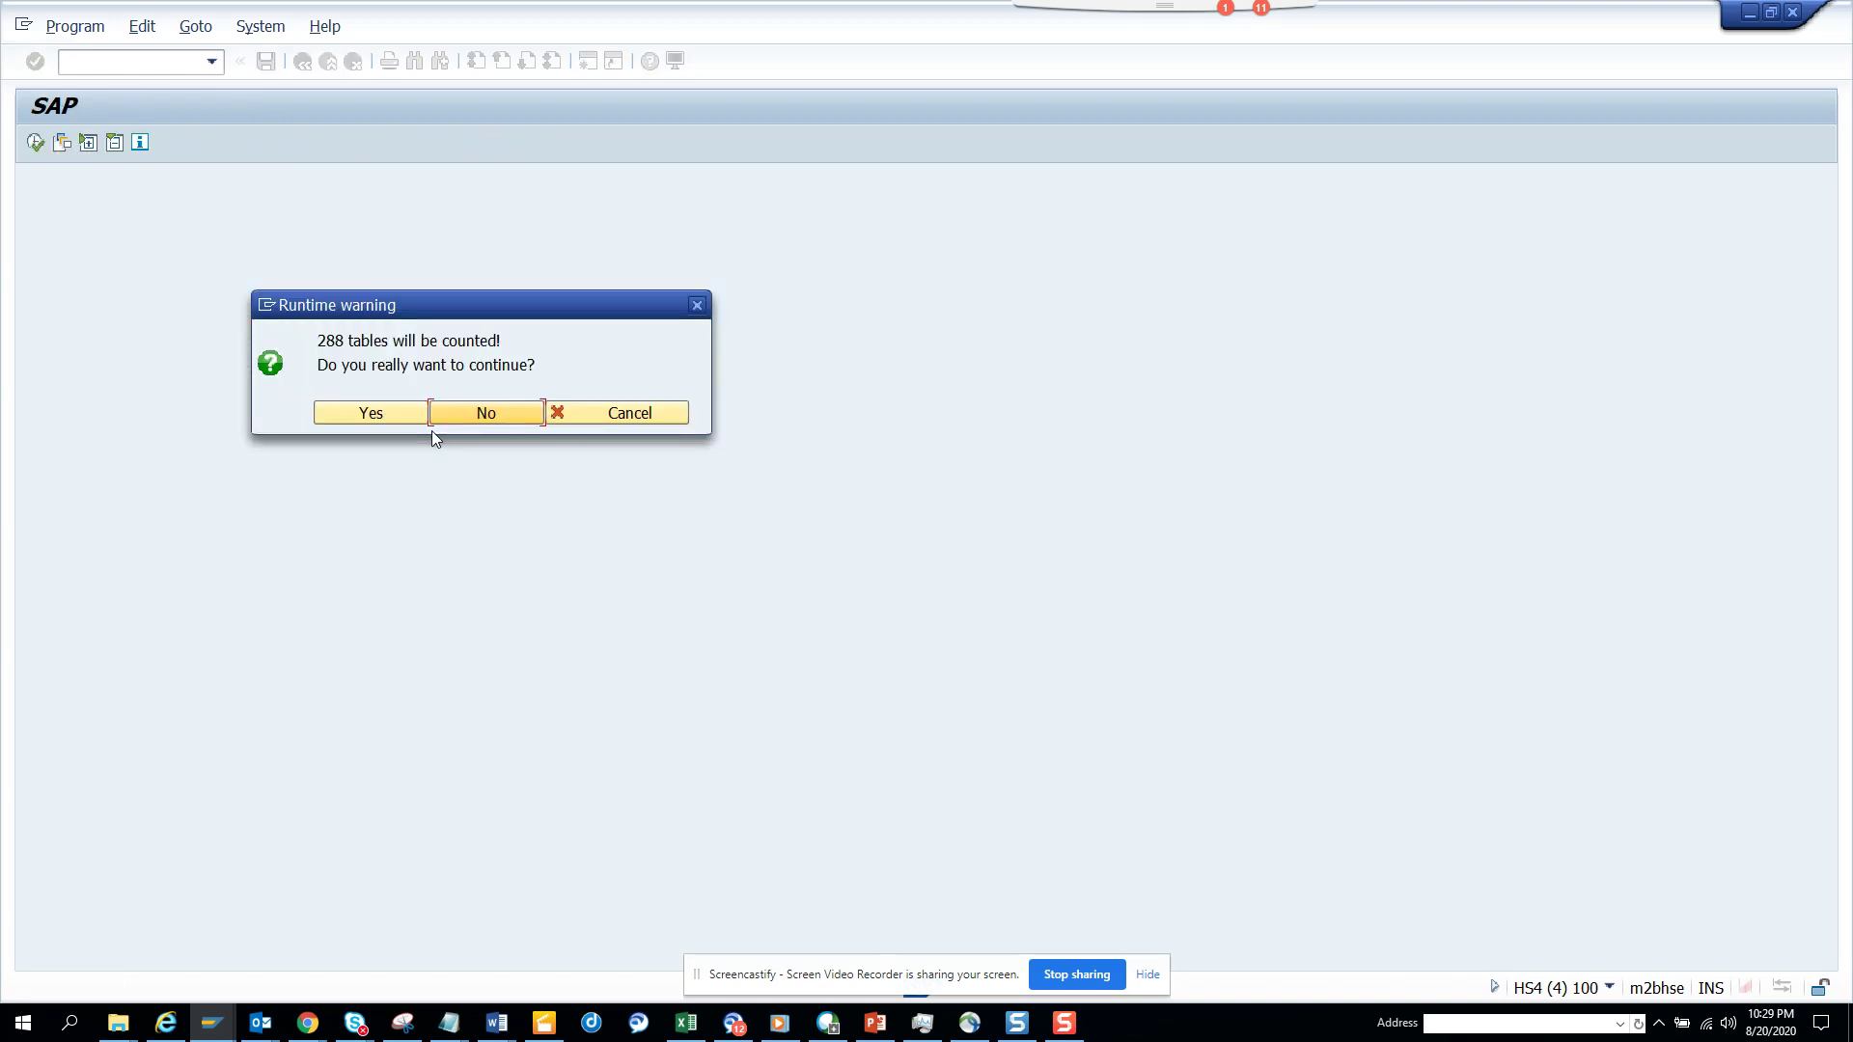
{"action": "left_click", "coordinate": [640, 417]}
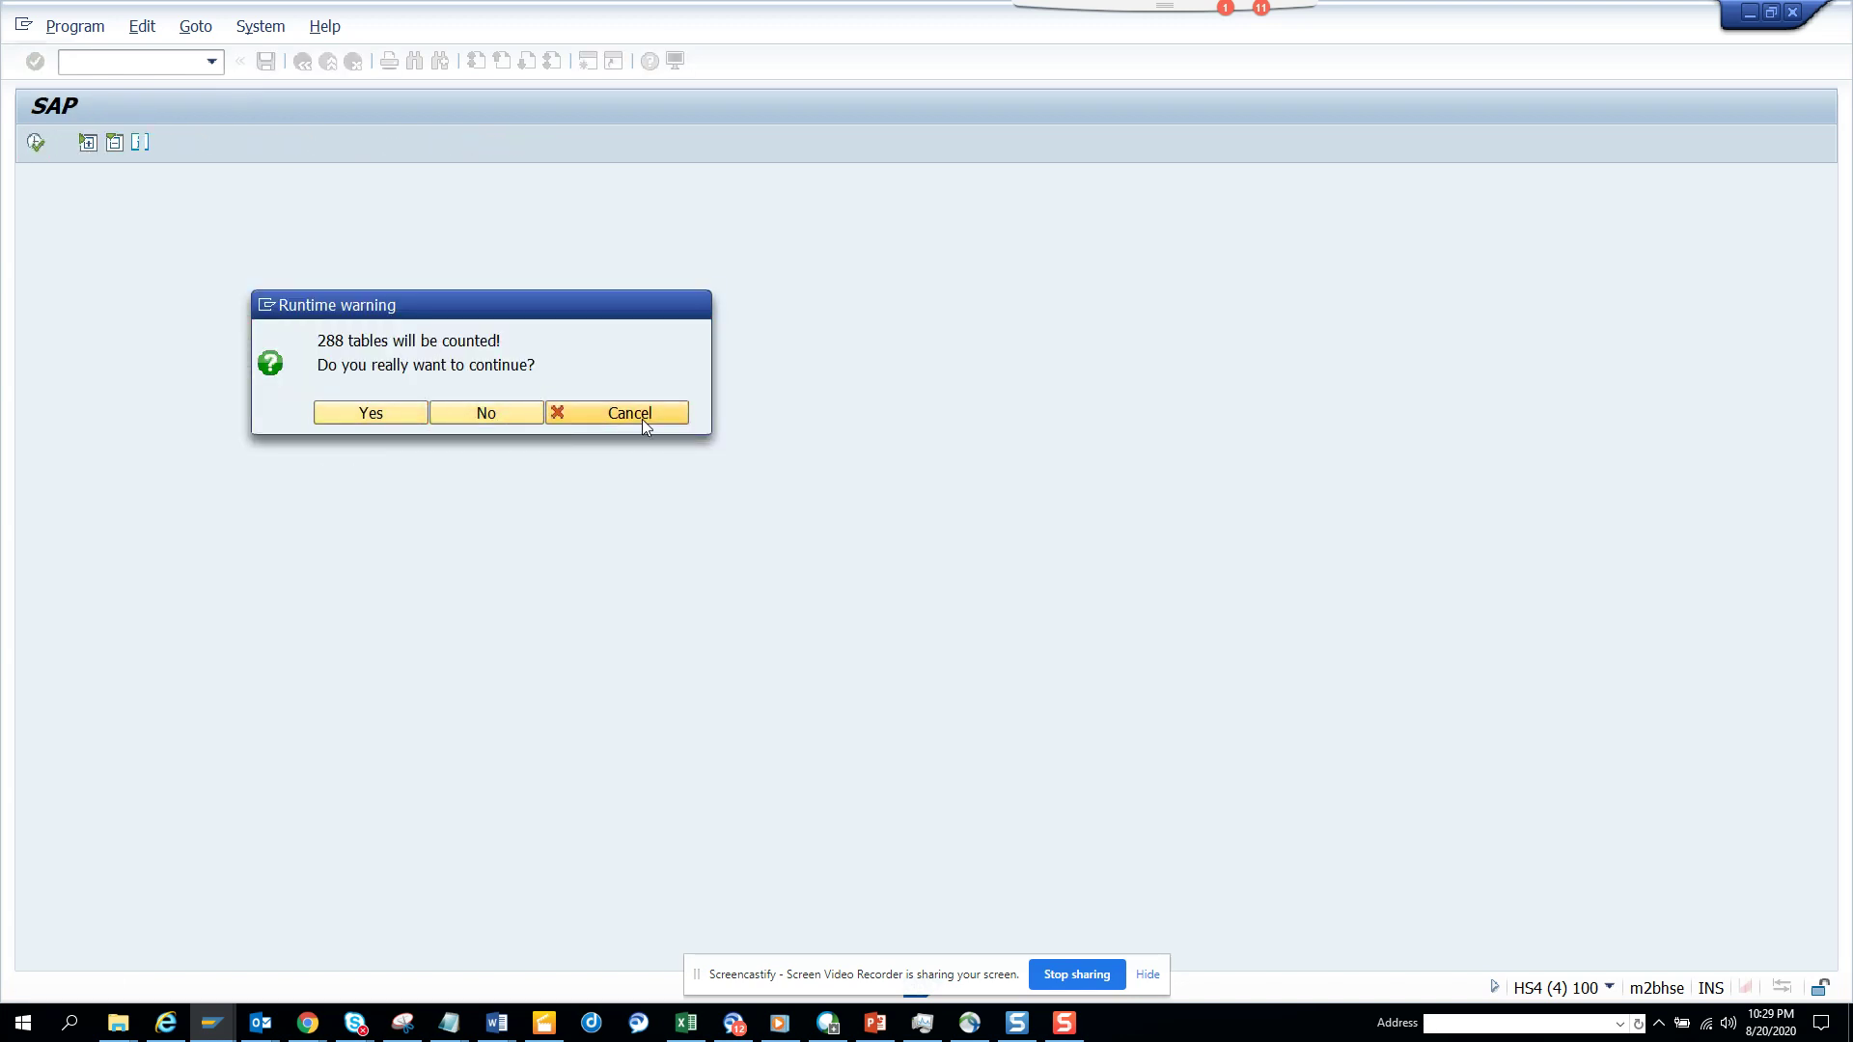
Change the table pattern to but* and execute the count, reaching the 156-table warning.
{"action": "left_click", "coordinate": [302, 62]}
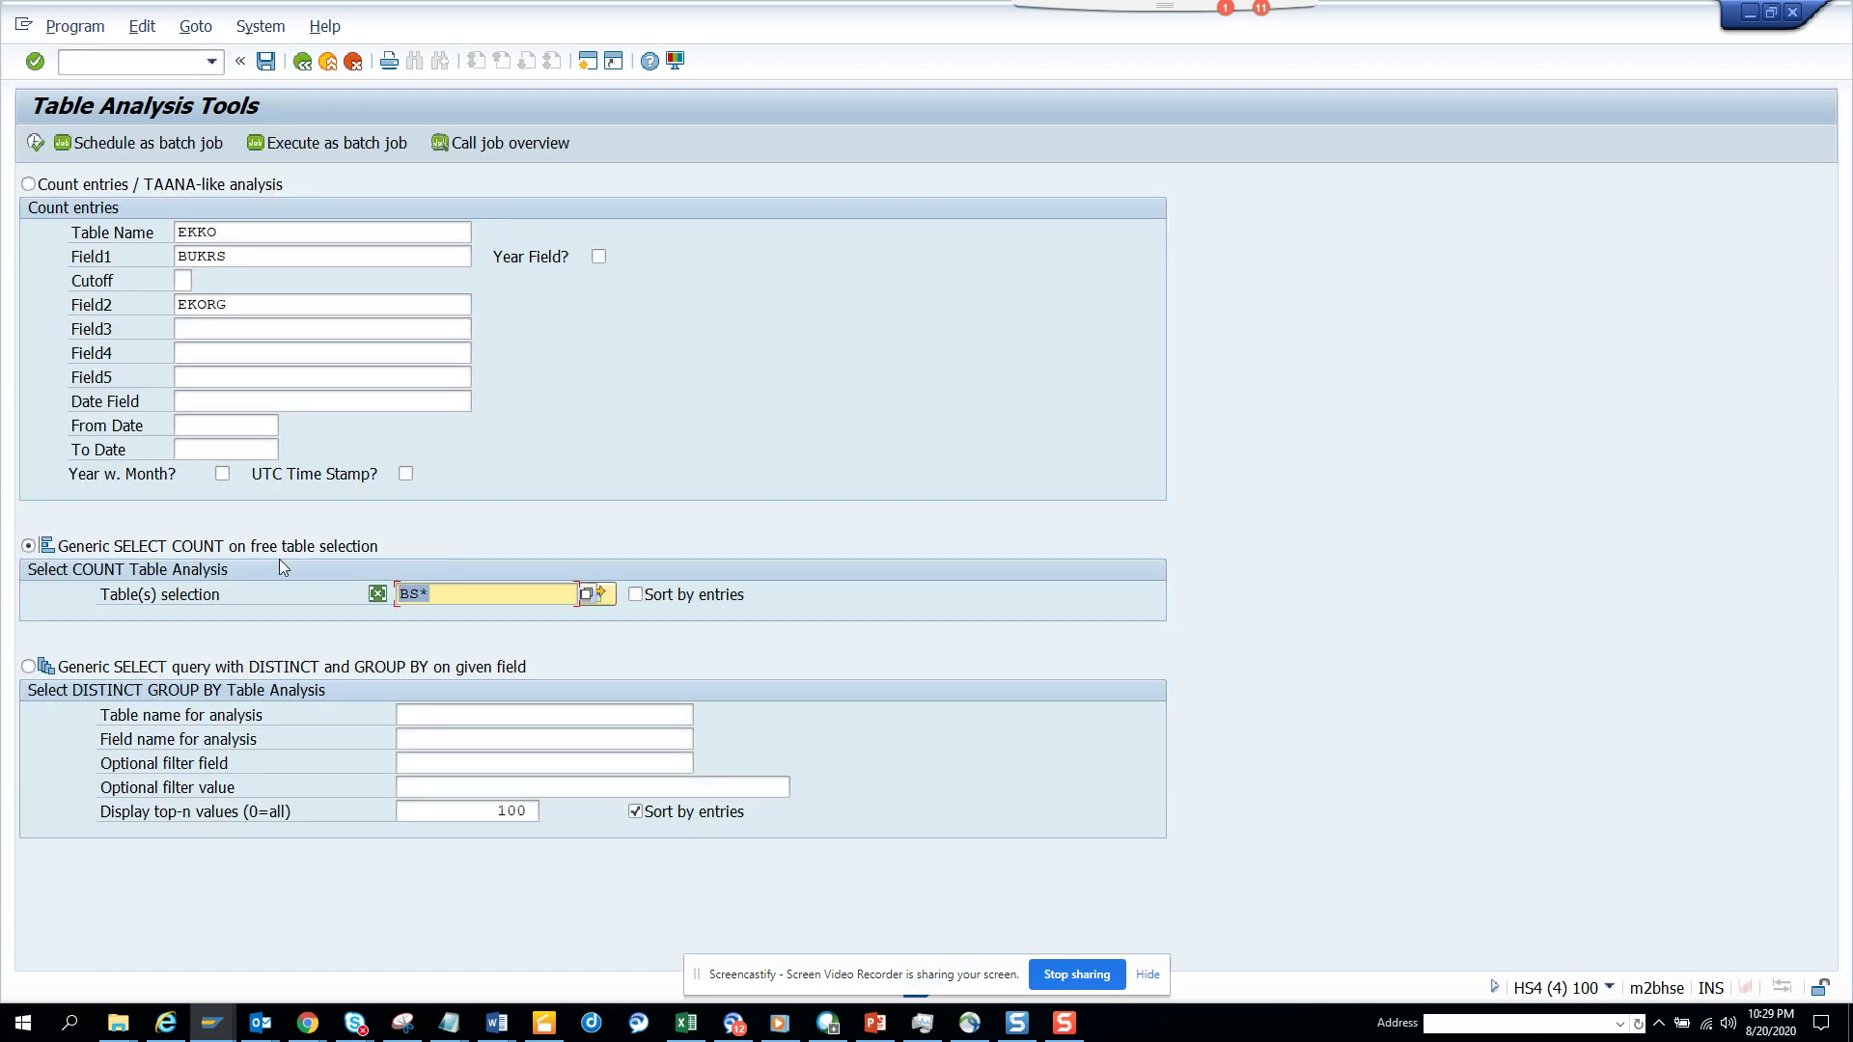
{"action": "type", "text": "but*"}
{"action": "left_click", "coordinate": [36, 142]}
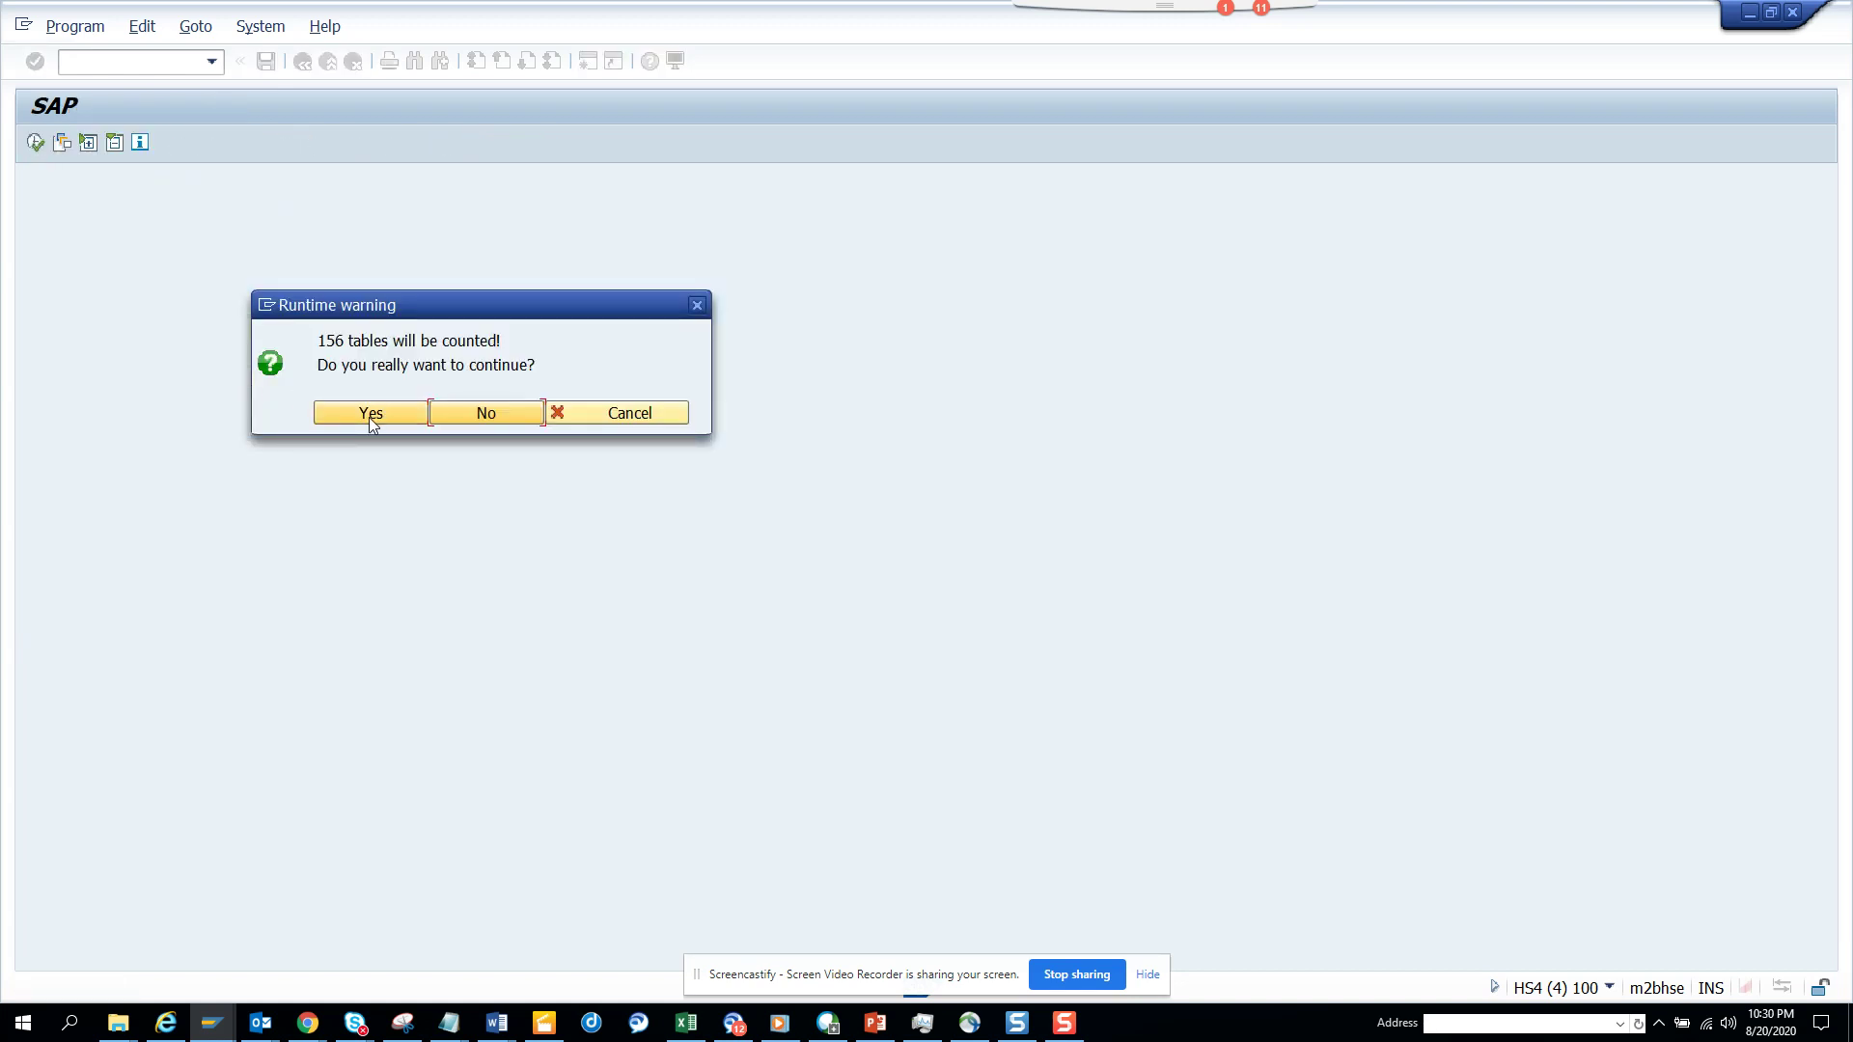
Confirm counting all 156 BUT* tables to get the 5,045-entry Generic Table Count list.
{"action": "left_click", "coordinate": [373, 415]}
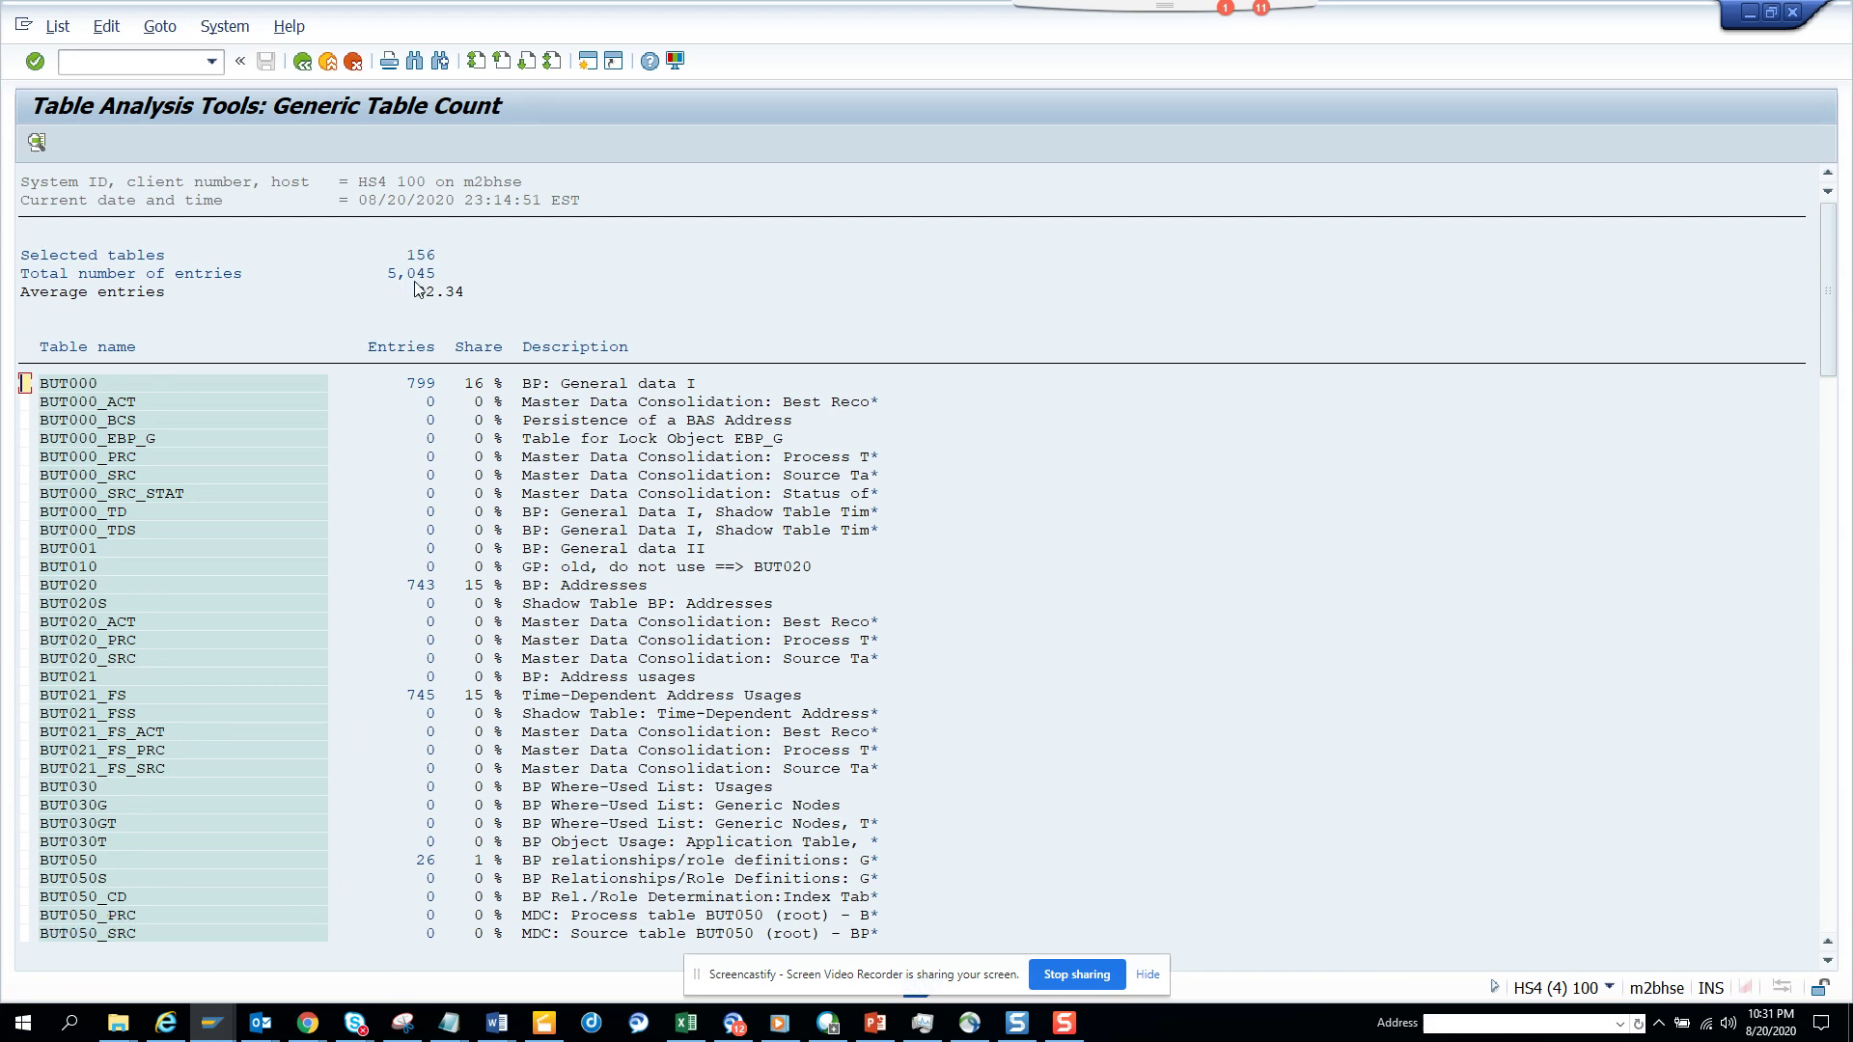
Go back from the BUT* count results to the Table Analysis Tools selection form.
{"action": "left_click", "coordinate": [307, 65]}
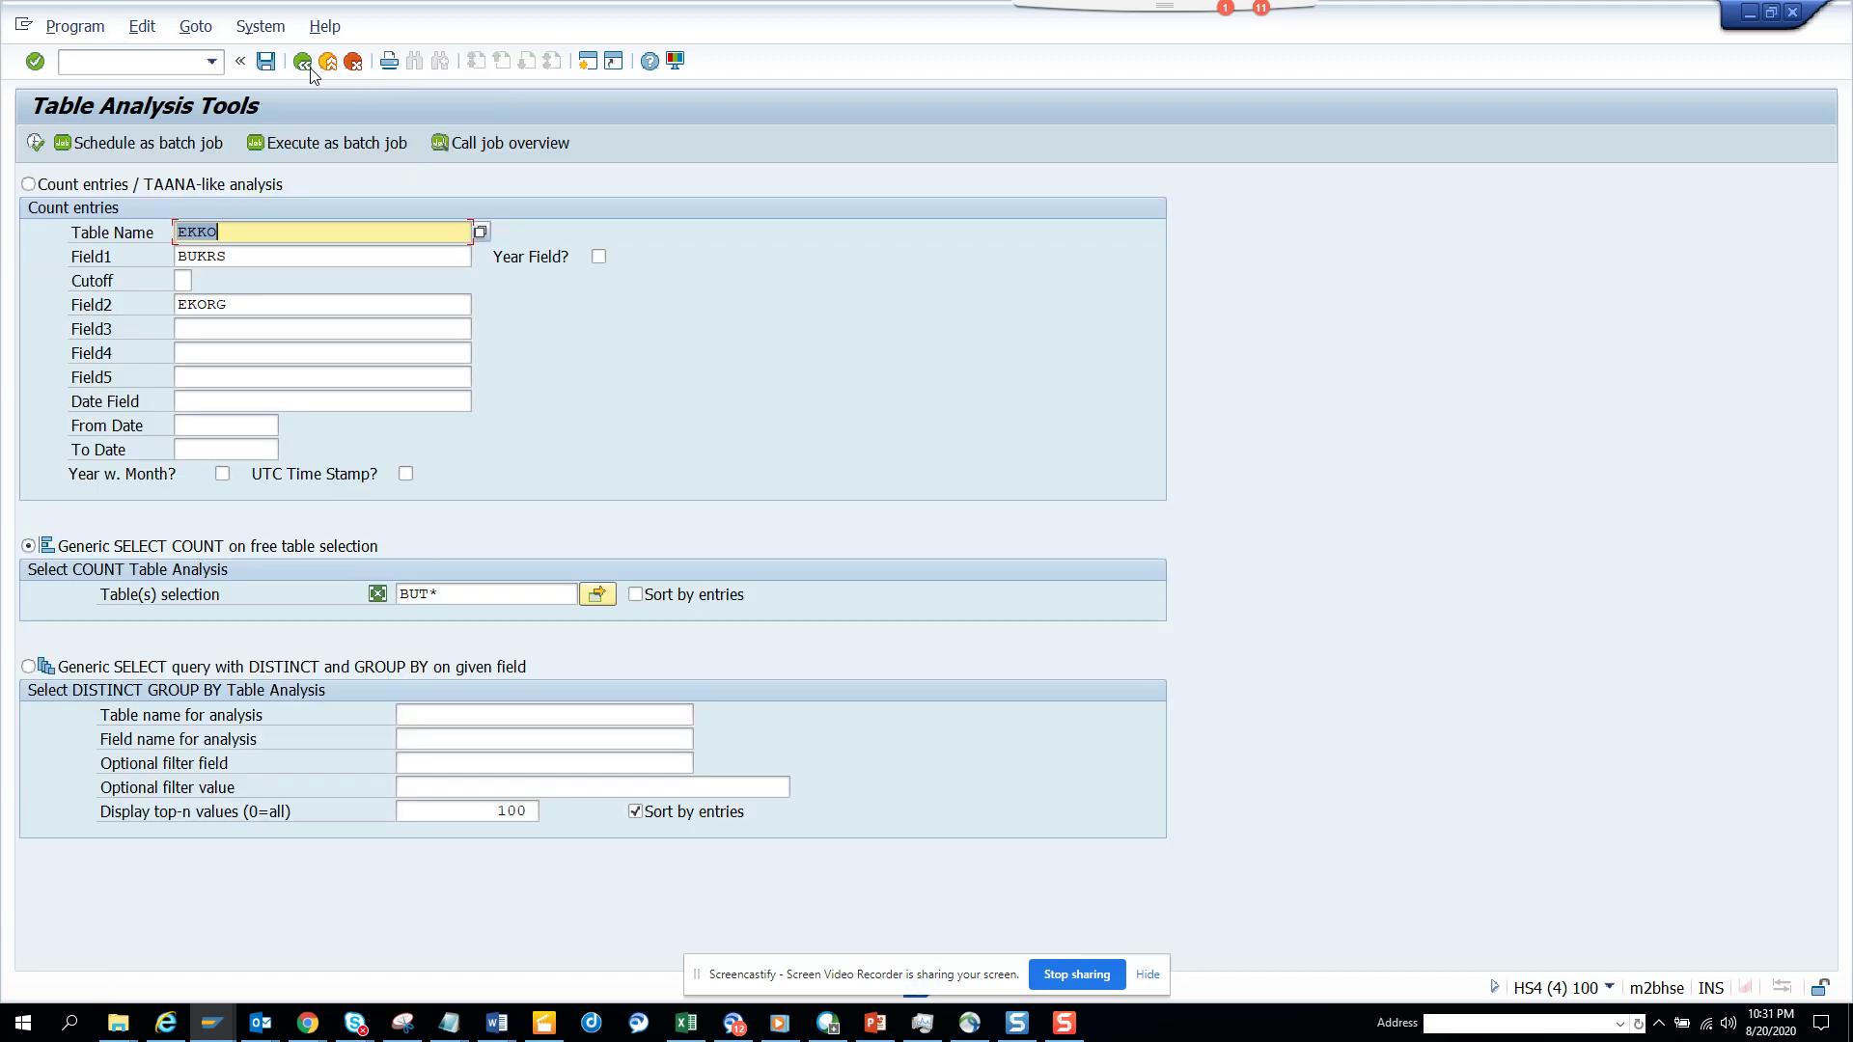